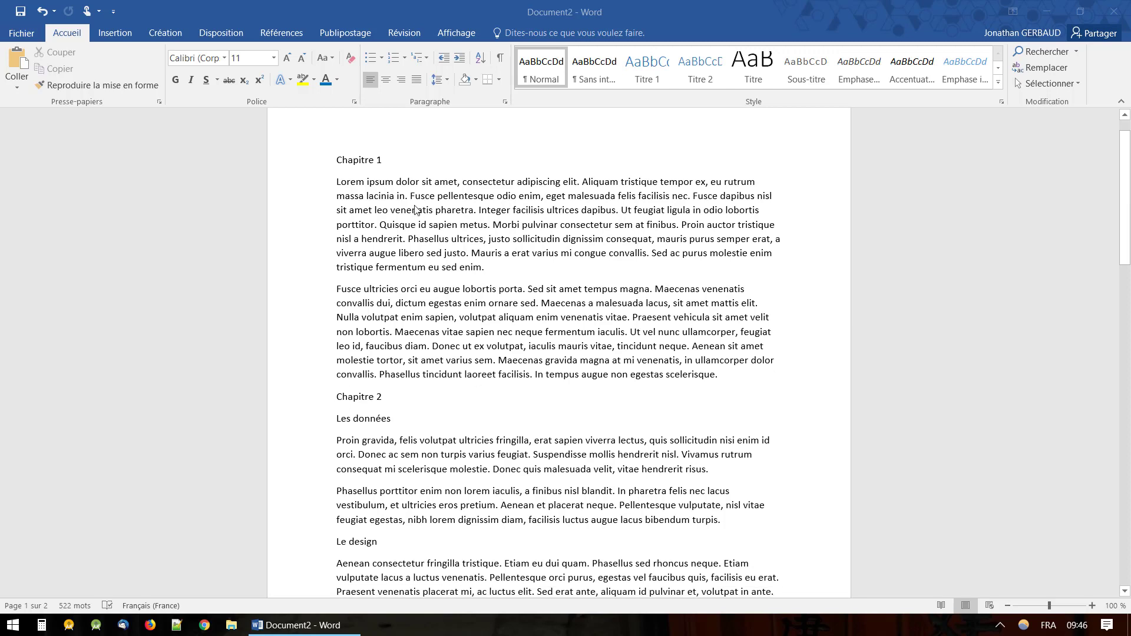
# Step: Review the document's chapter headings, subheadings and body text through to the quotation on page 2
pyautogui.scroll(-3, 397, 440)
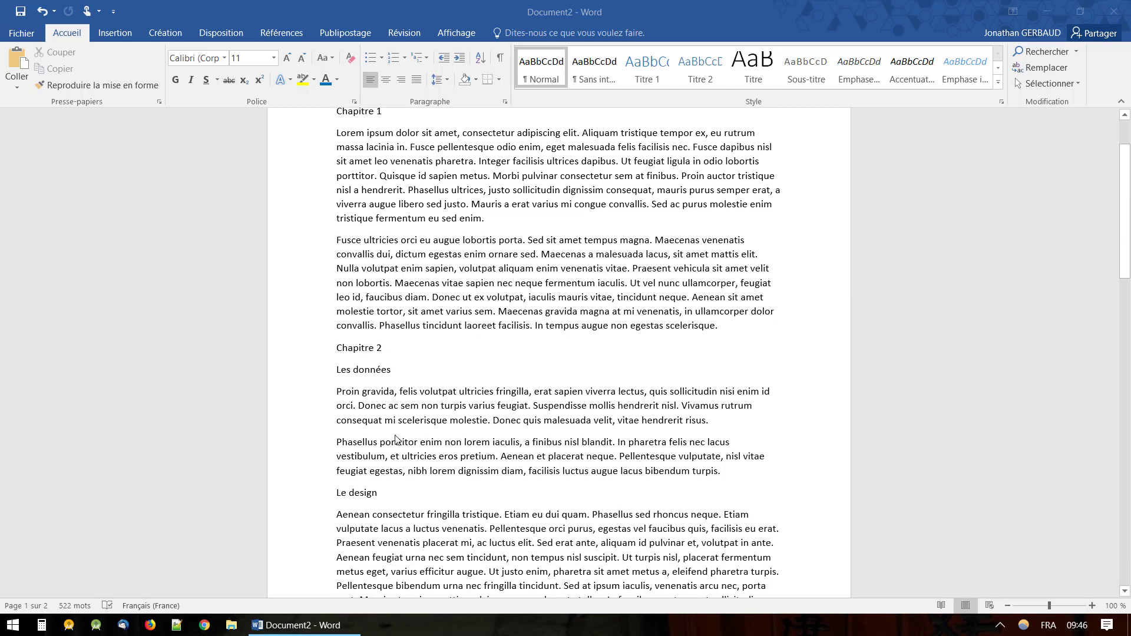
pyautogui.scroll(-3, 397, 439)
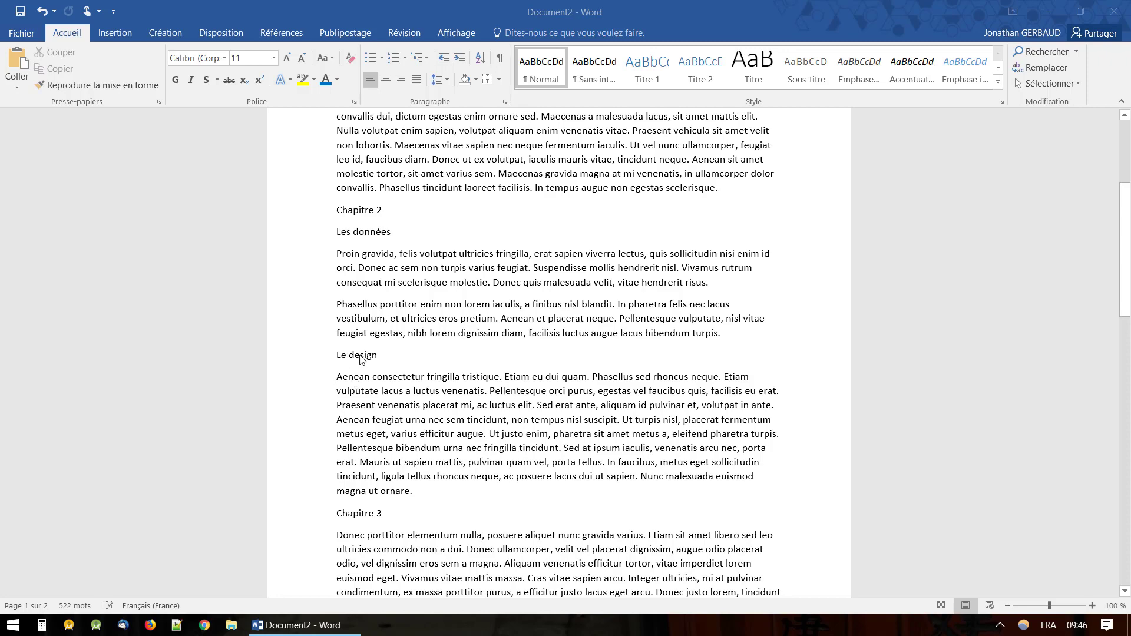
pyautogui.scroll(-6, 389, 436)
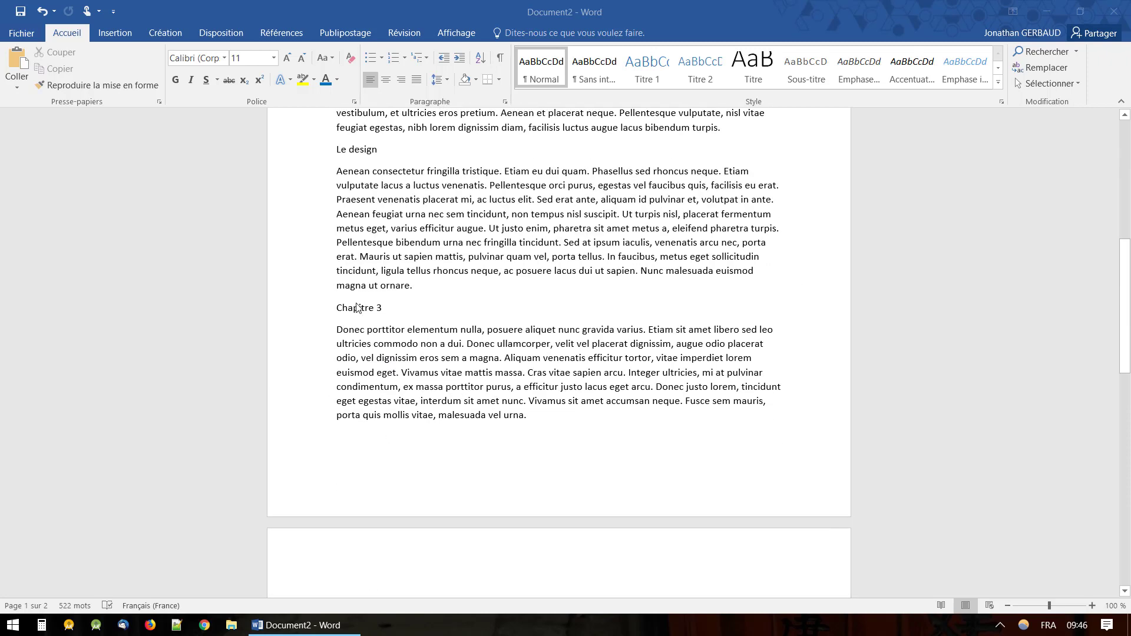
pyautogui.scroll(-7, 435, 379)
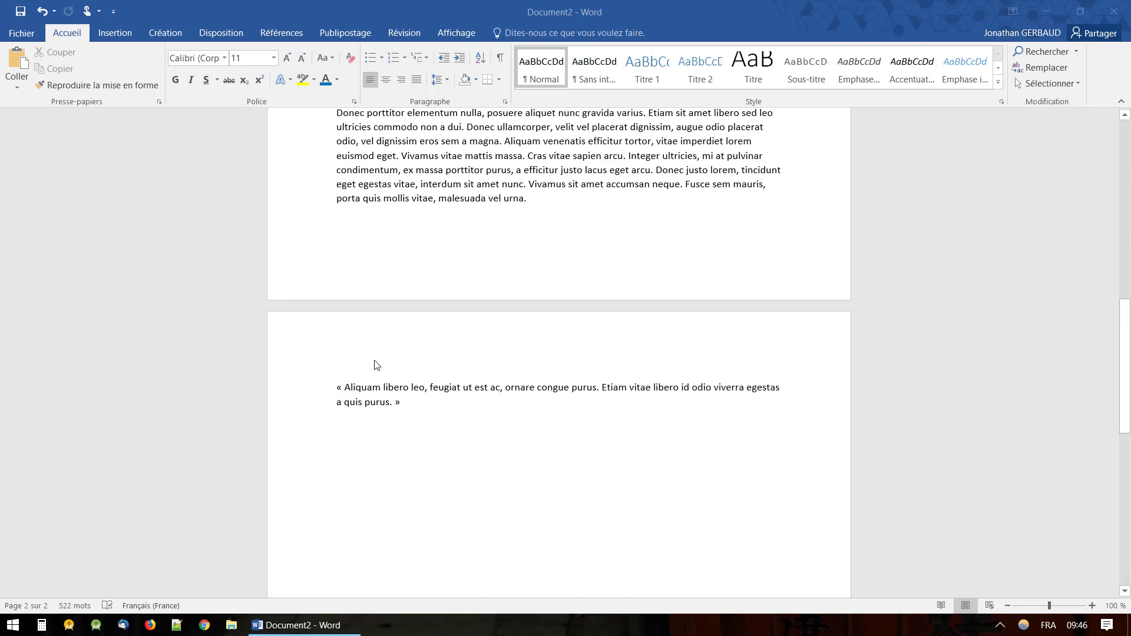
pyautogui.scroll(17, 492, 394)
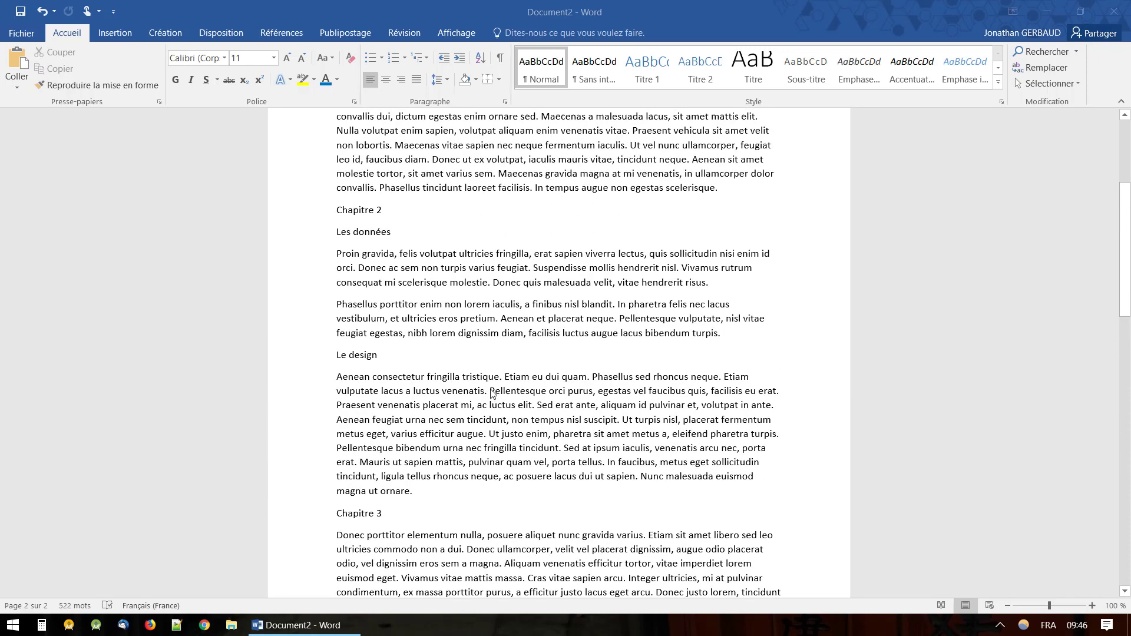
pyautogui.scroll(4, 492, 394)
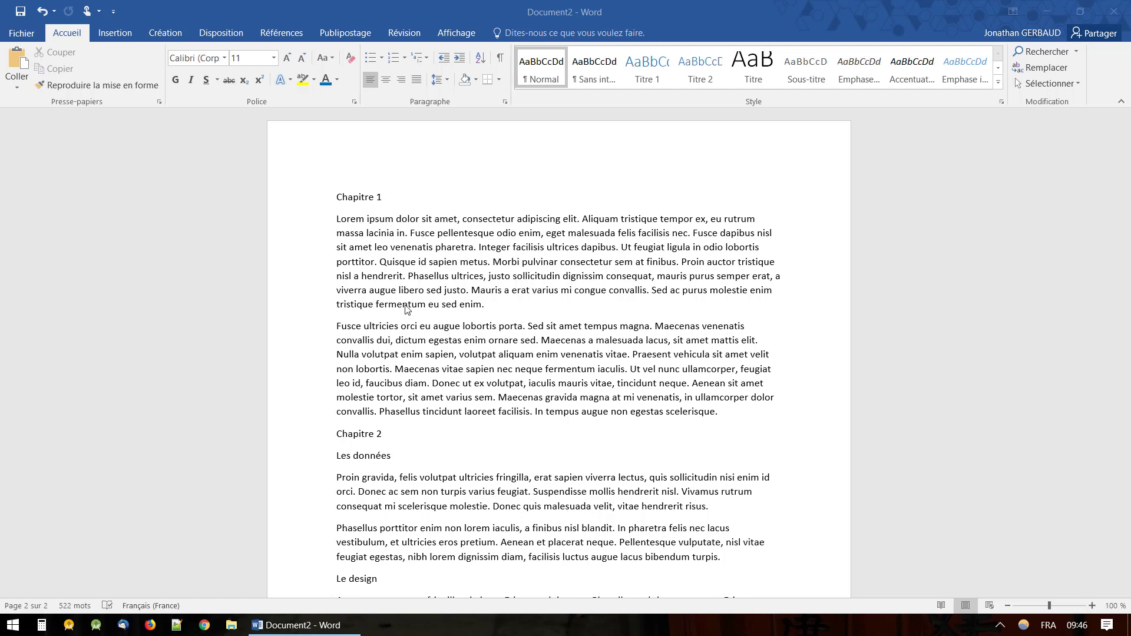
# Step: Format the "Chapitre 1" heading in bold Segoe UI at size 16
pyautogui.click(387, 198)
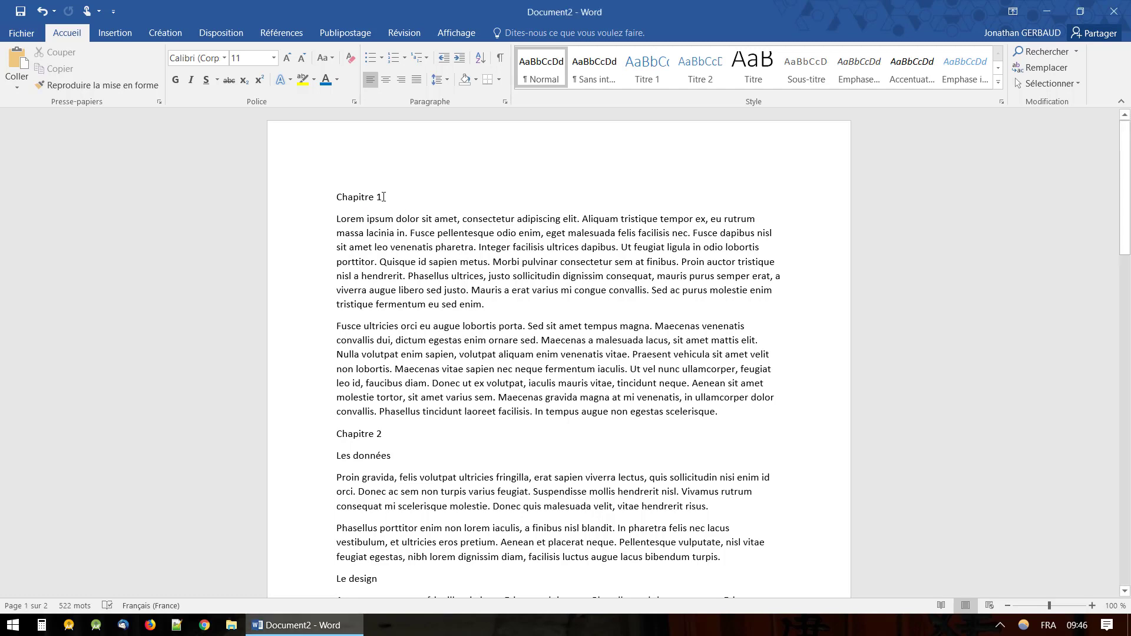
pyautogui.moveTo(383, 197); pyautogui.dragTo(346, 197)
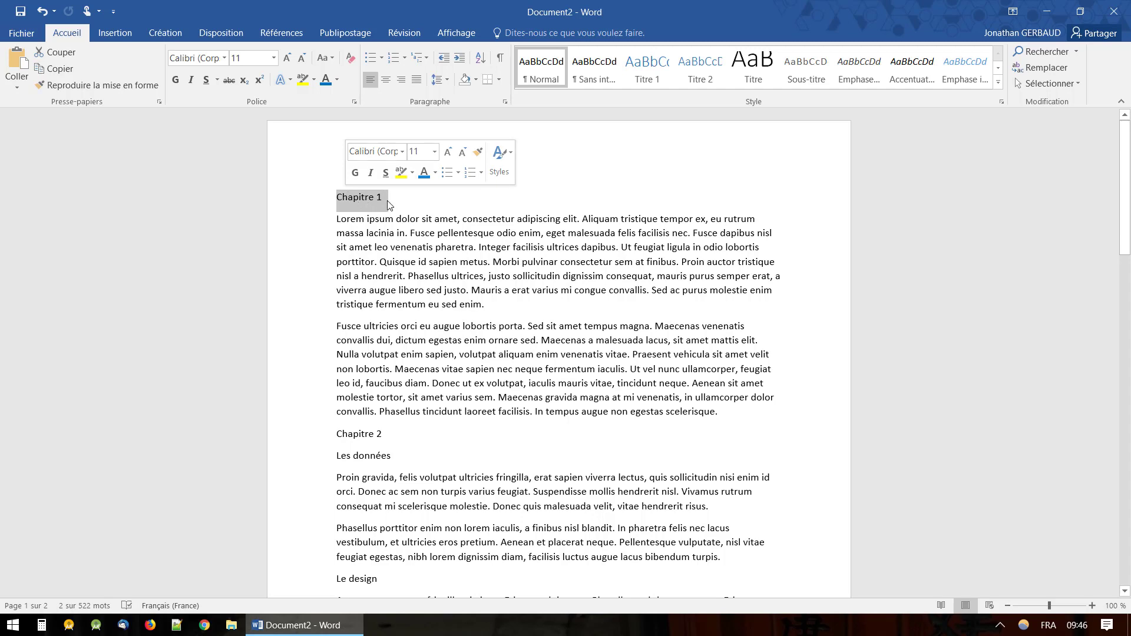
pyautogui.click(274, 57)
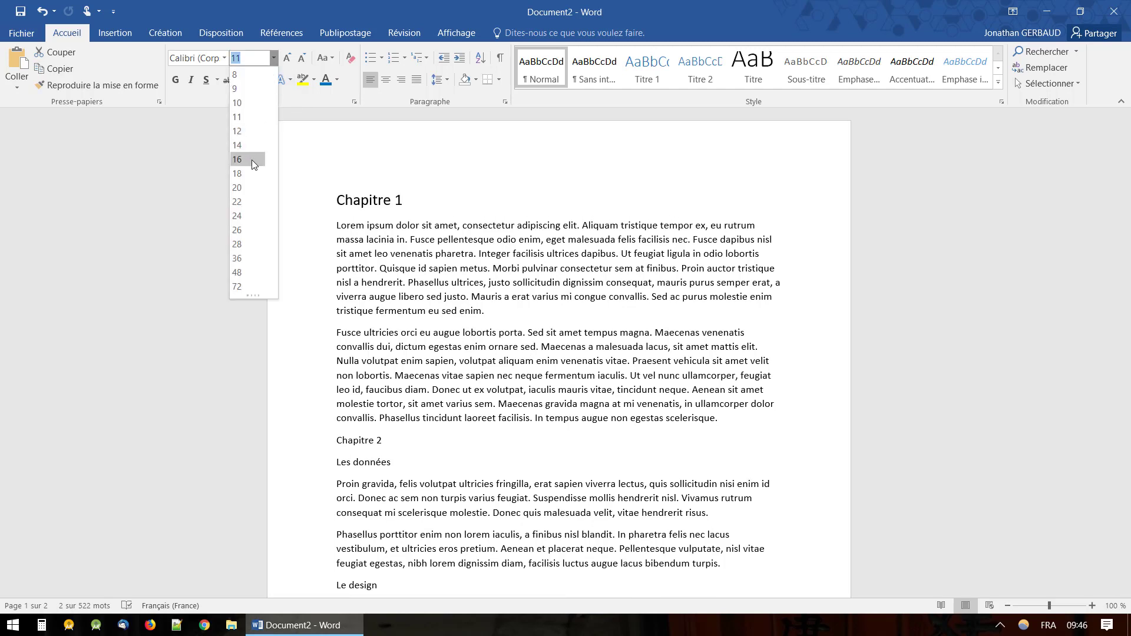
pyautogui.click(252, 159)
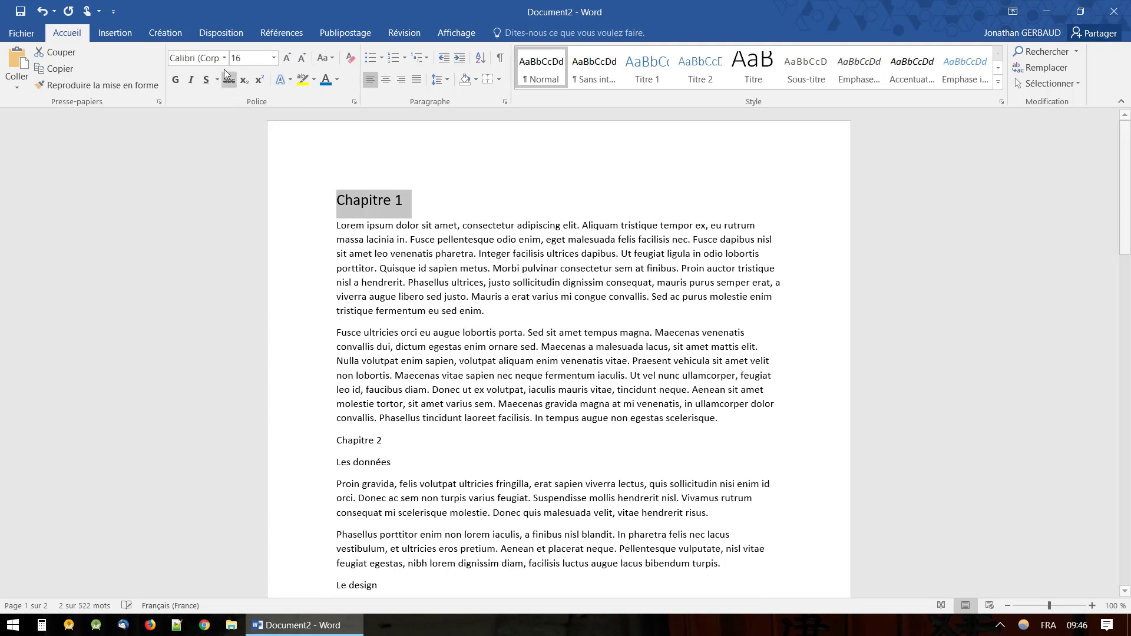
pyautogui.click(175, 81)
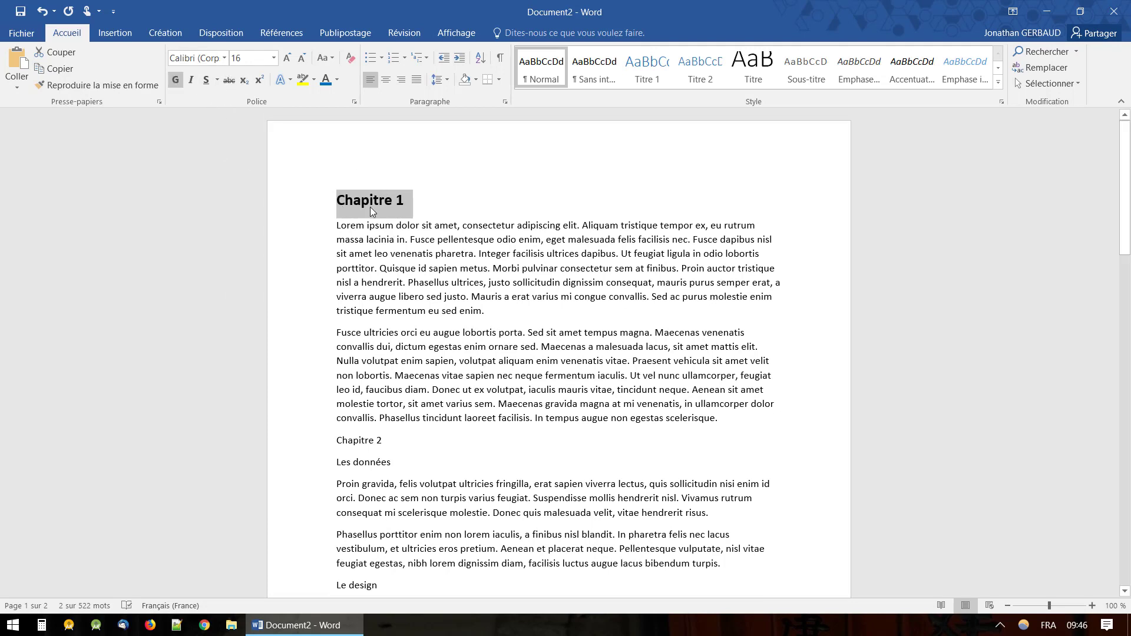
pyautogui.click(224, 58)
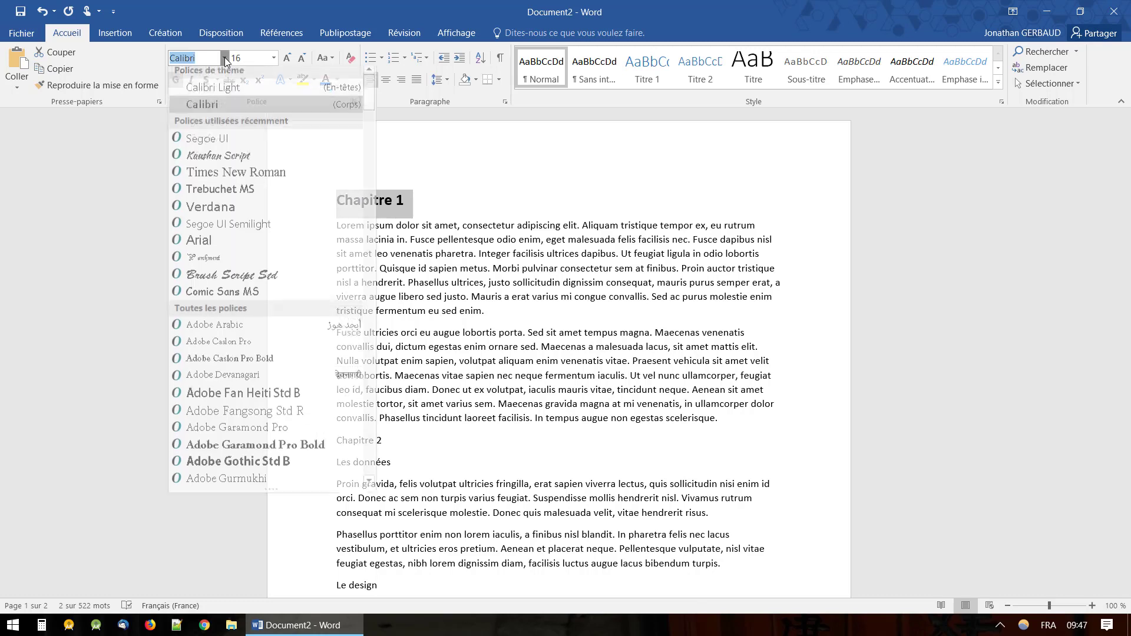
pyautogui.click(232, 140)
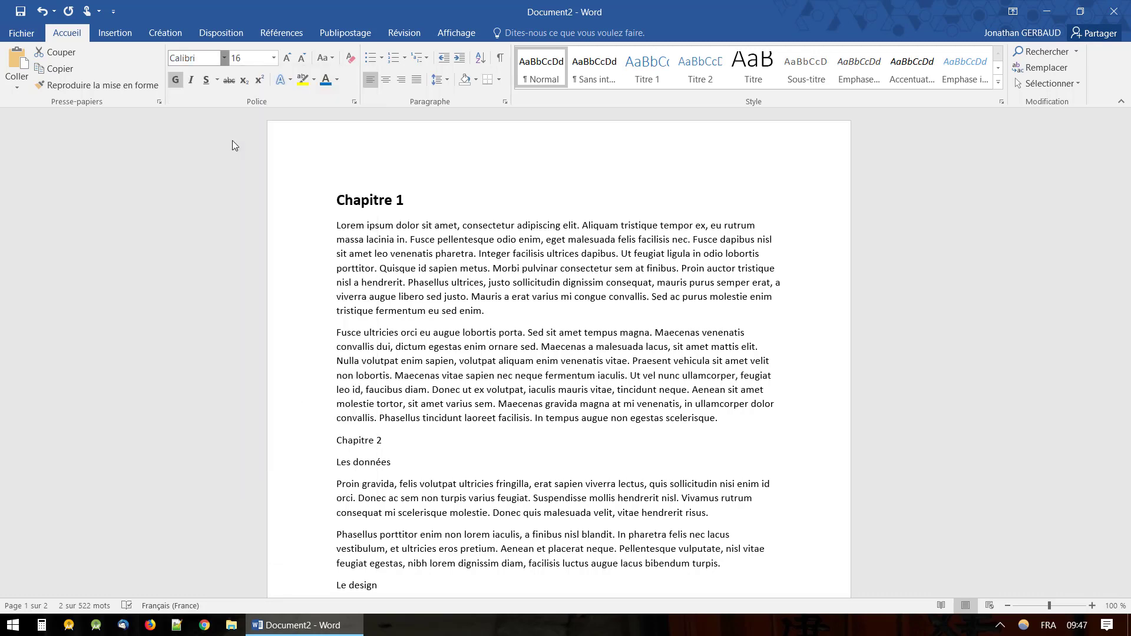
pyautogui.click(398, 254)
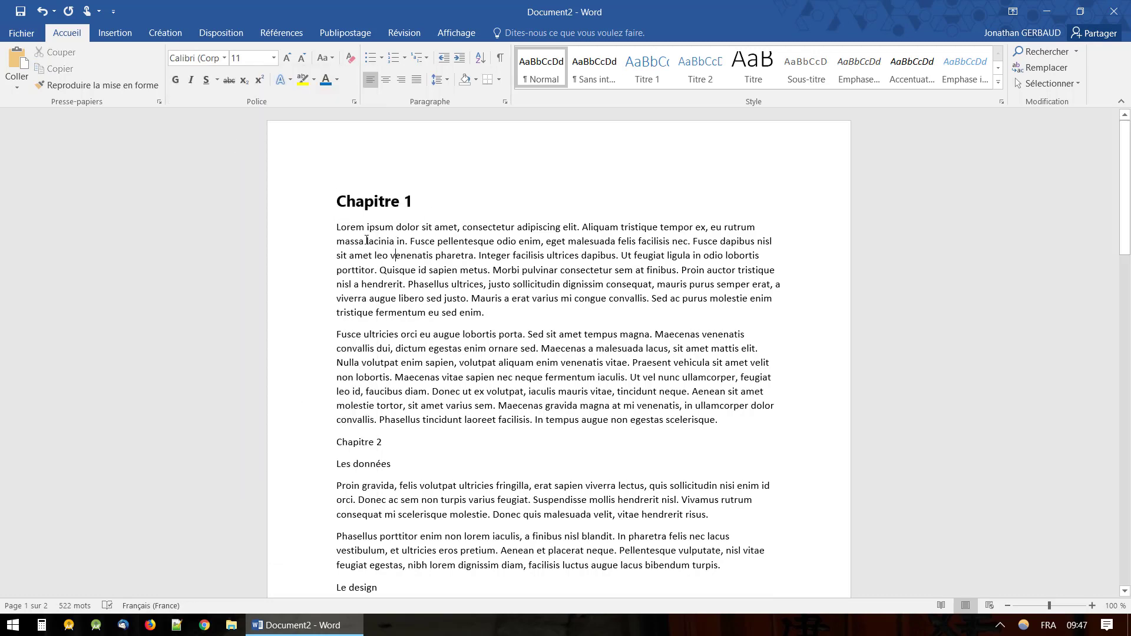
# Step: Format the "Chapitre 2" heading in bold Segoe UI at size 16
pyautogui.scroll(-2, 411, 352)
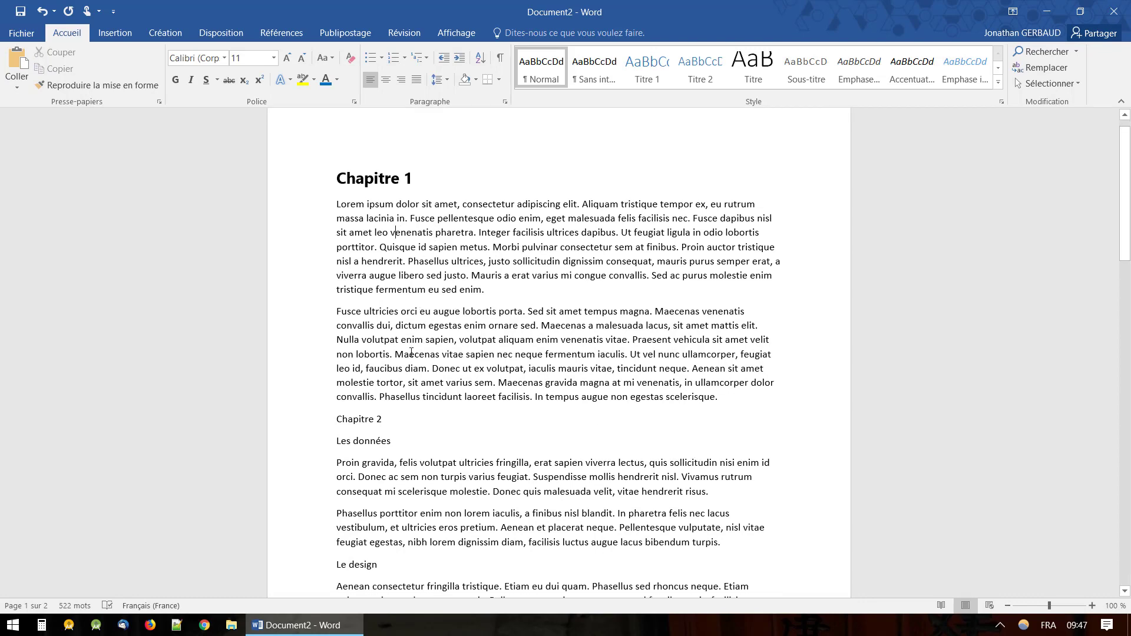
pyautogui.scroll(-2, 411, 351)
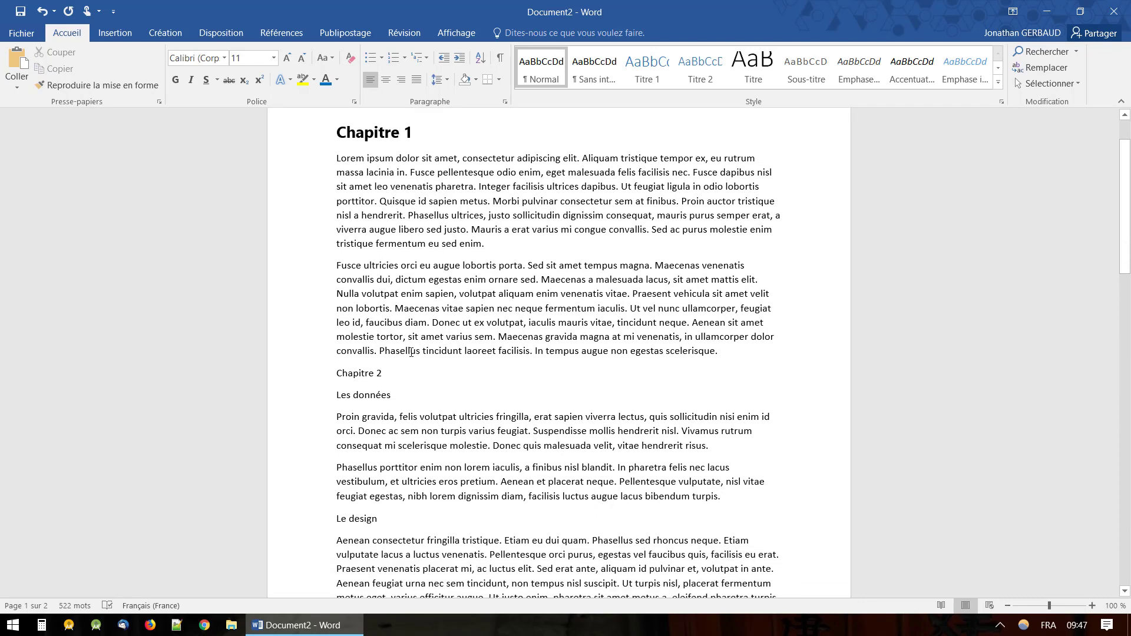
pyautogui.scroll(-6, 412, 351)
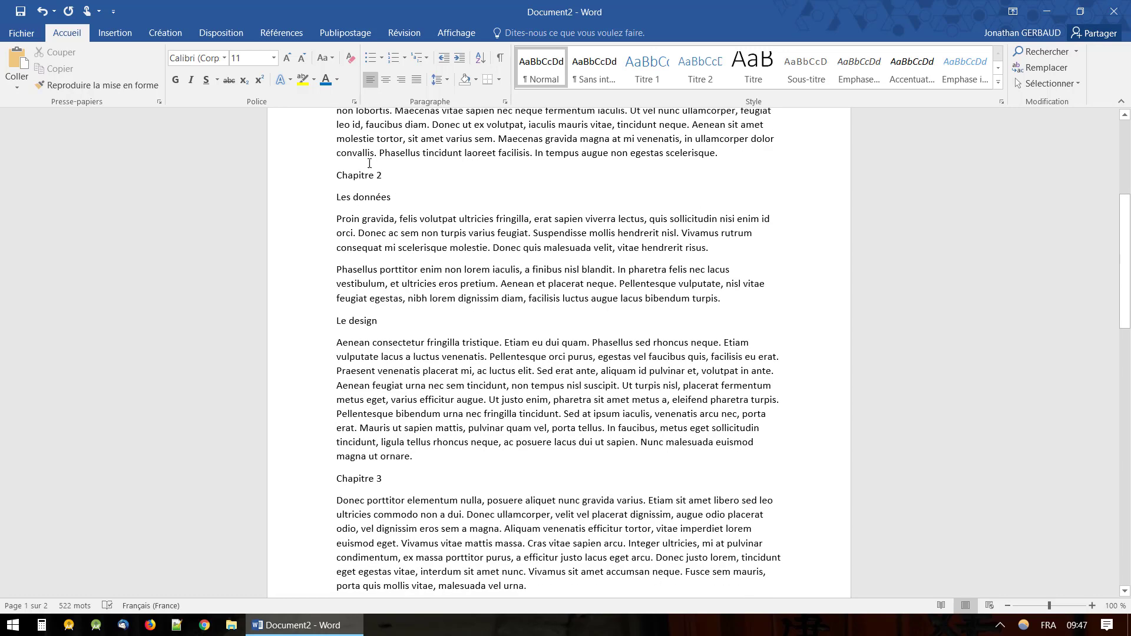
pyautogui.moveTo(394, 175); pyautogui.dragTo(334, 177)
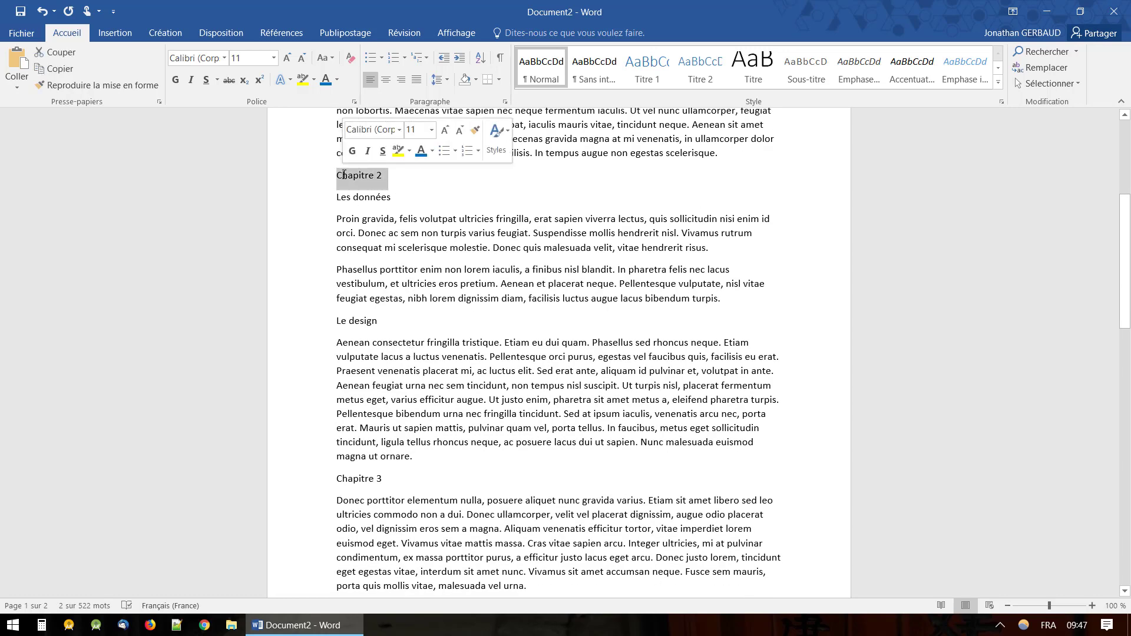
pyautogui.click(275, 58)
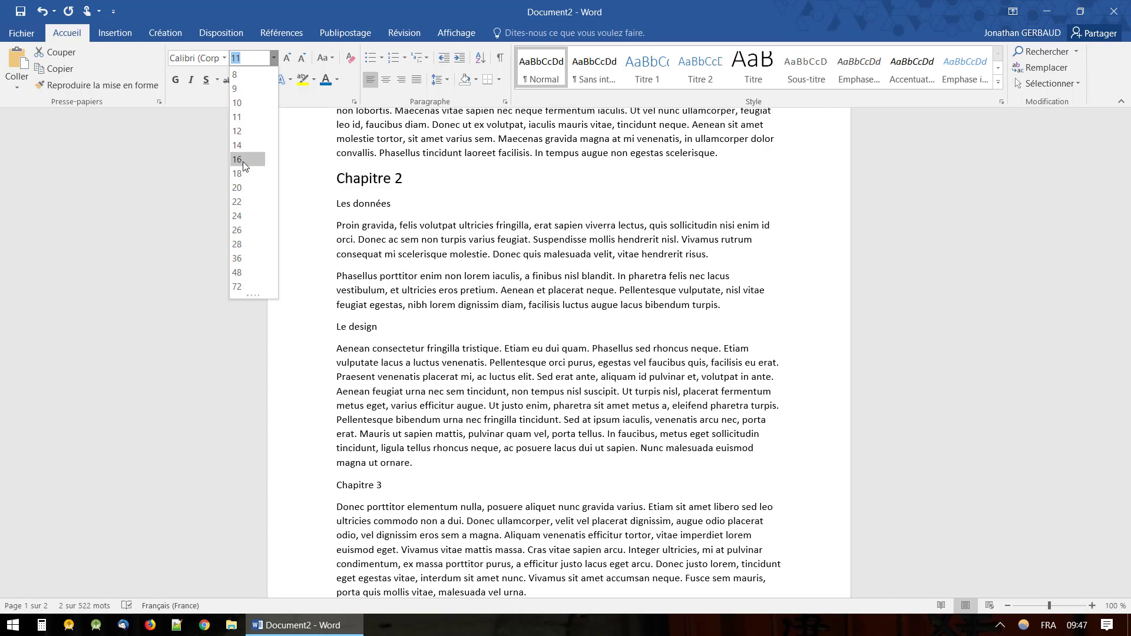
pyautogui.click(242, 162)
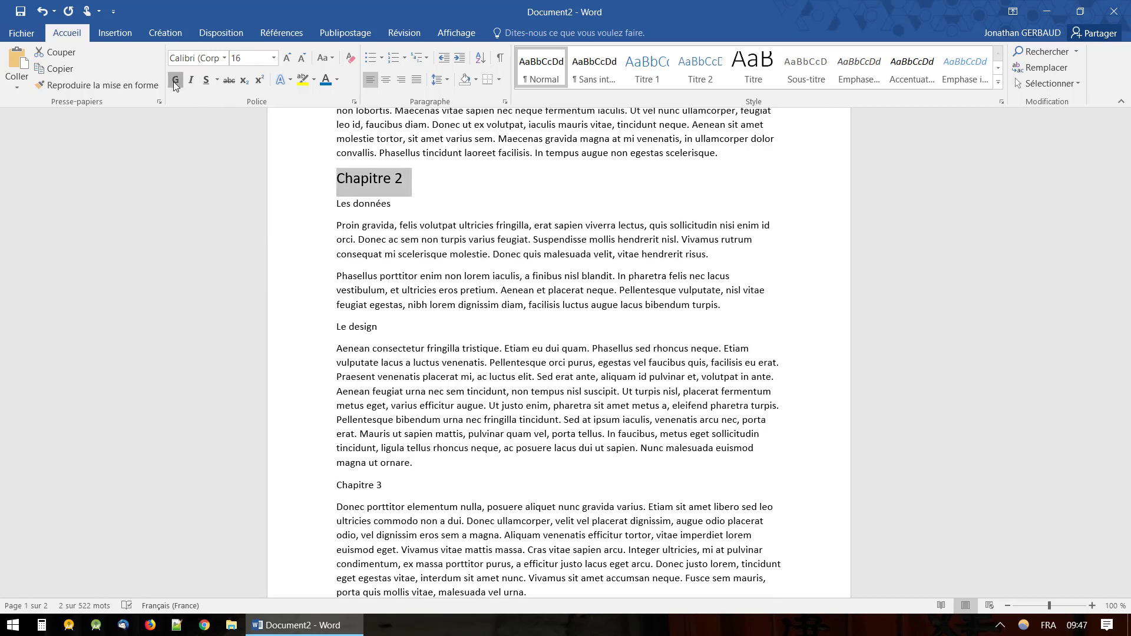
pyautogui.click(175, 80)
pyautogui.click(224, 59)
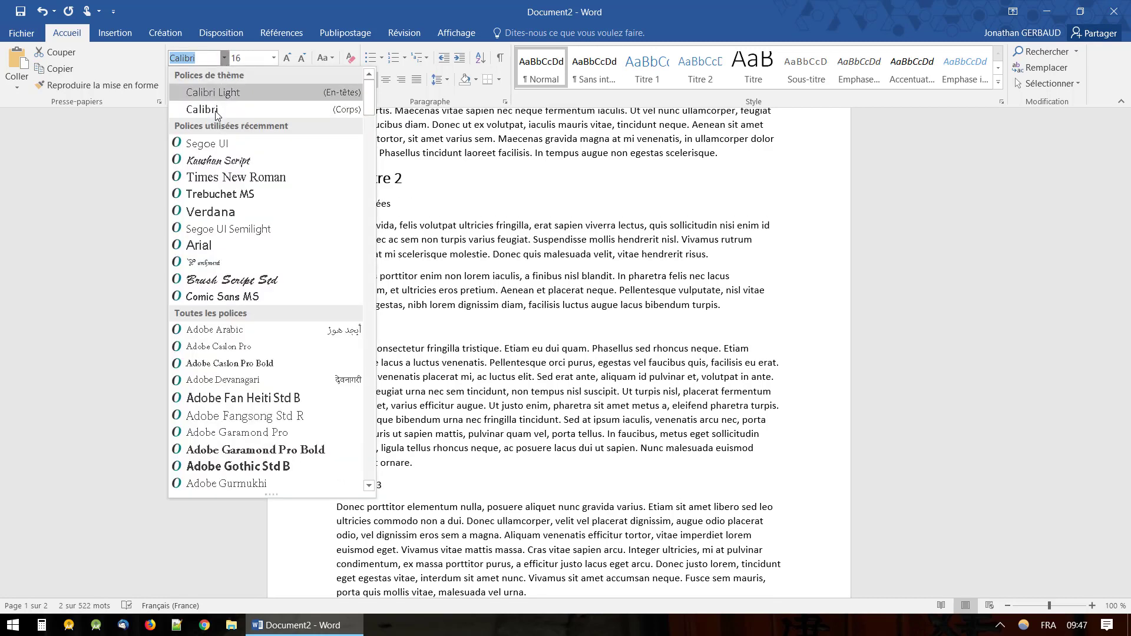
pyautogui.click(212, 143)
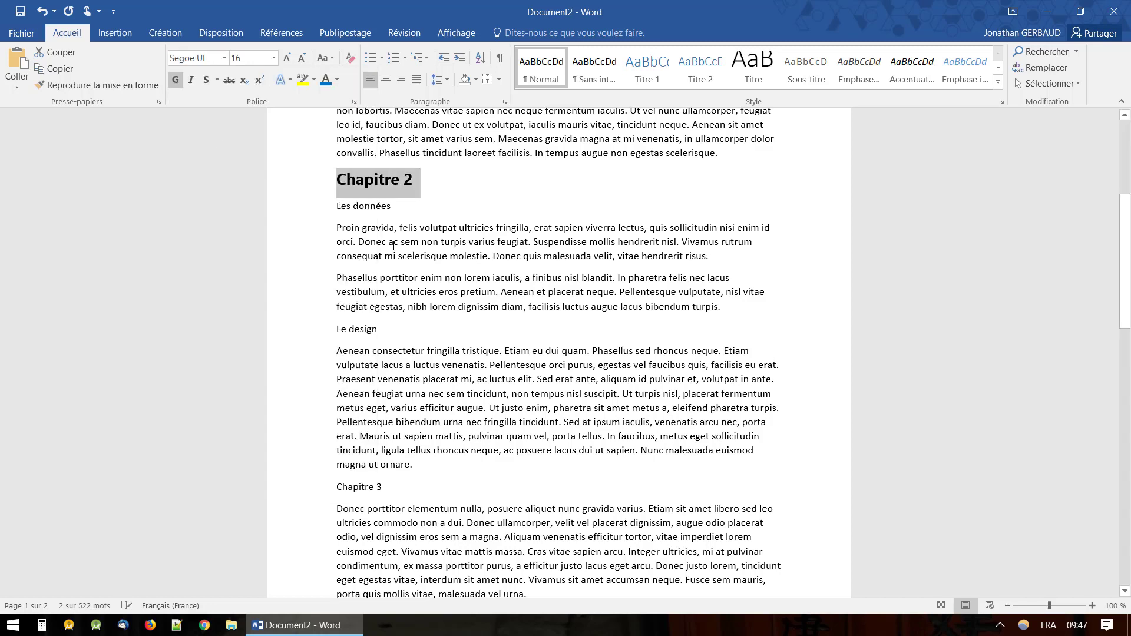
pyautogui.click(403, 241)
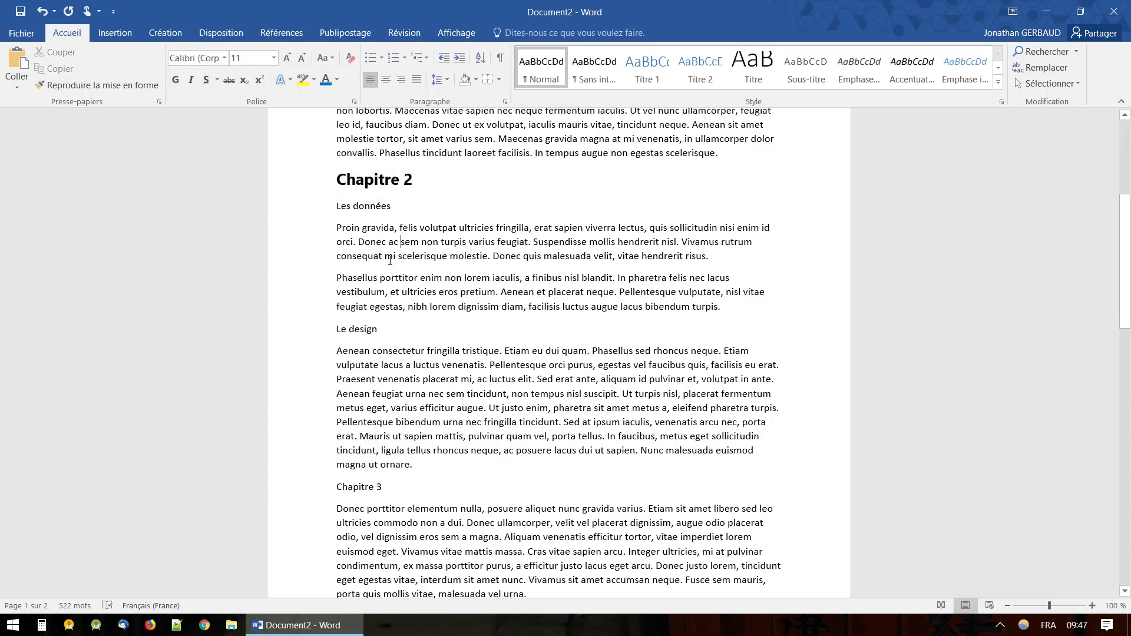
# Step: Format the "Chapitre 3" heading in bold Segoe UI at size 16
pyautogui.moveTo(387, 485); pyautogui.dragTo(336, 487)
pyautogui.click(273, 58)
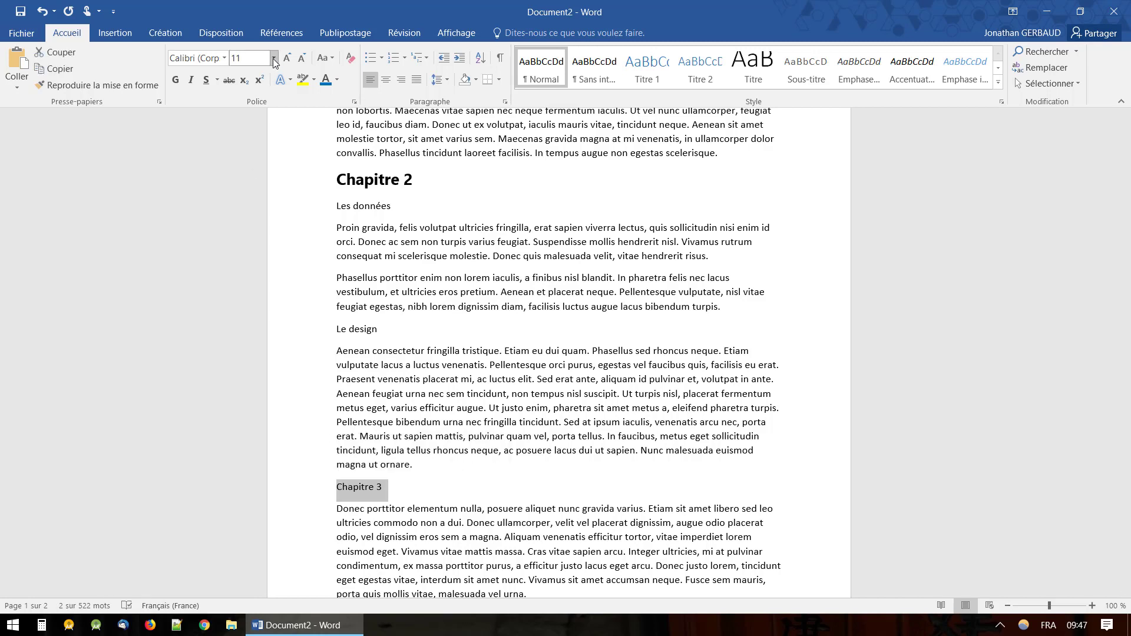
pyautogui.click(247, 157)
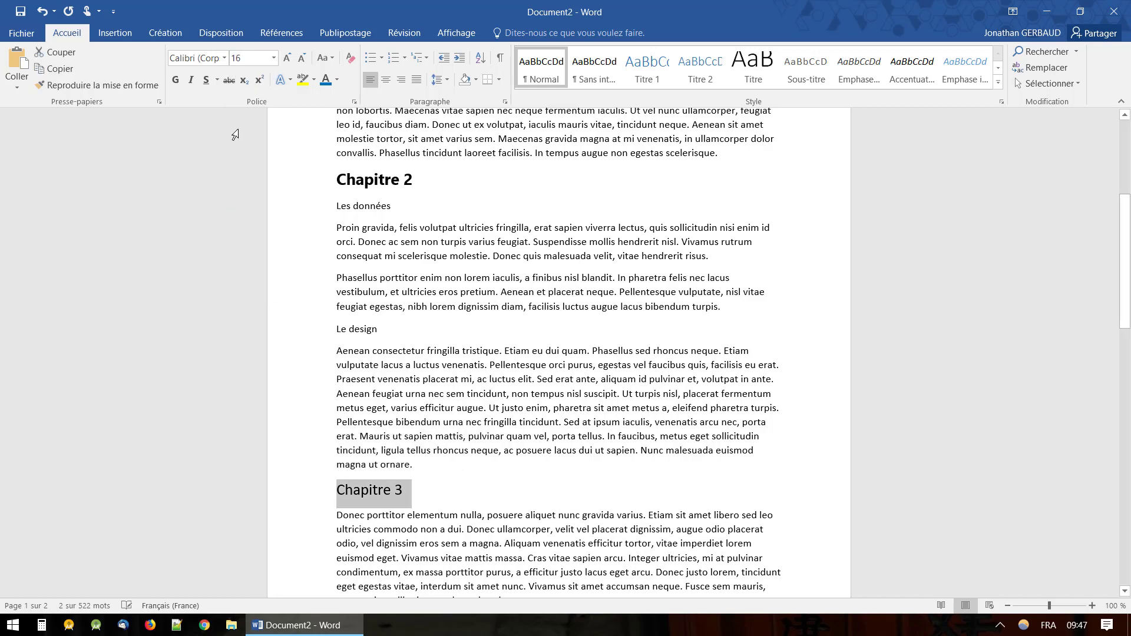
pyautogui.click(224, 57)
pyautogui.click(213, 143)
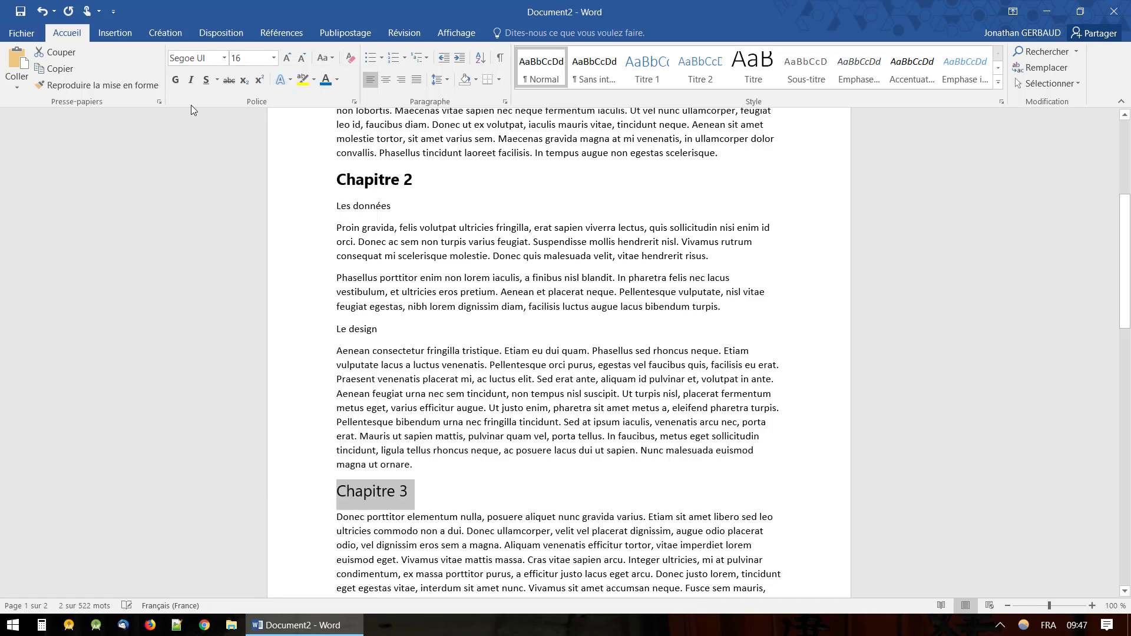
pyautogui.click(438, 415)
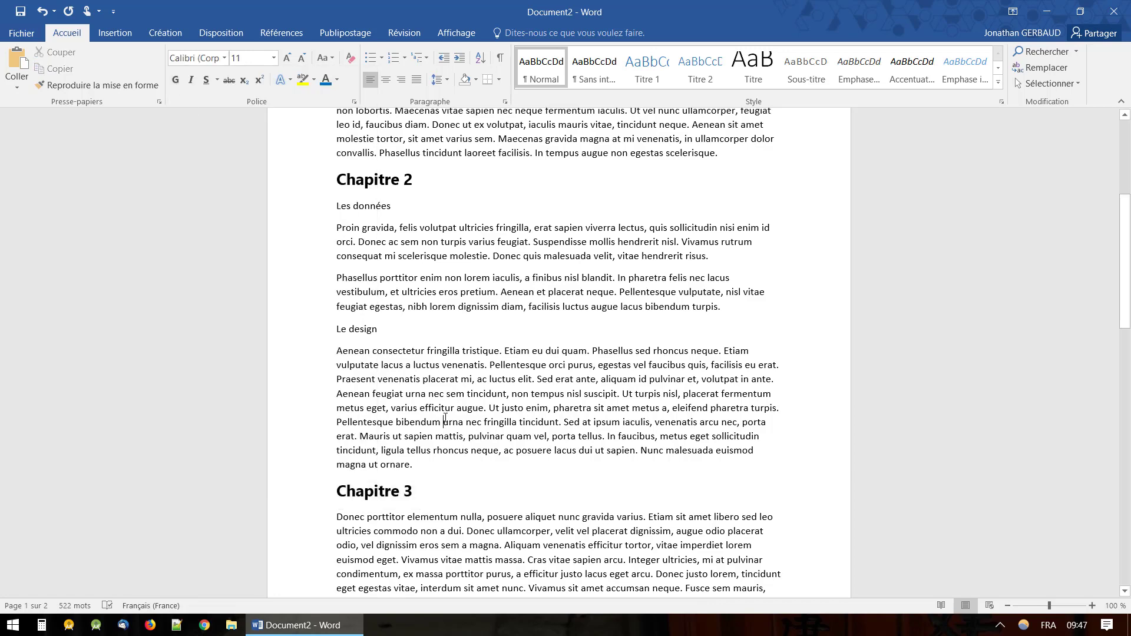
# Step: Set the "Les données" subheading under Chapitre 2 to size 14 and make it bold
pyautogui.scroll(6, 442, 416)
pyautogui.scroll(-10, 445, 418)
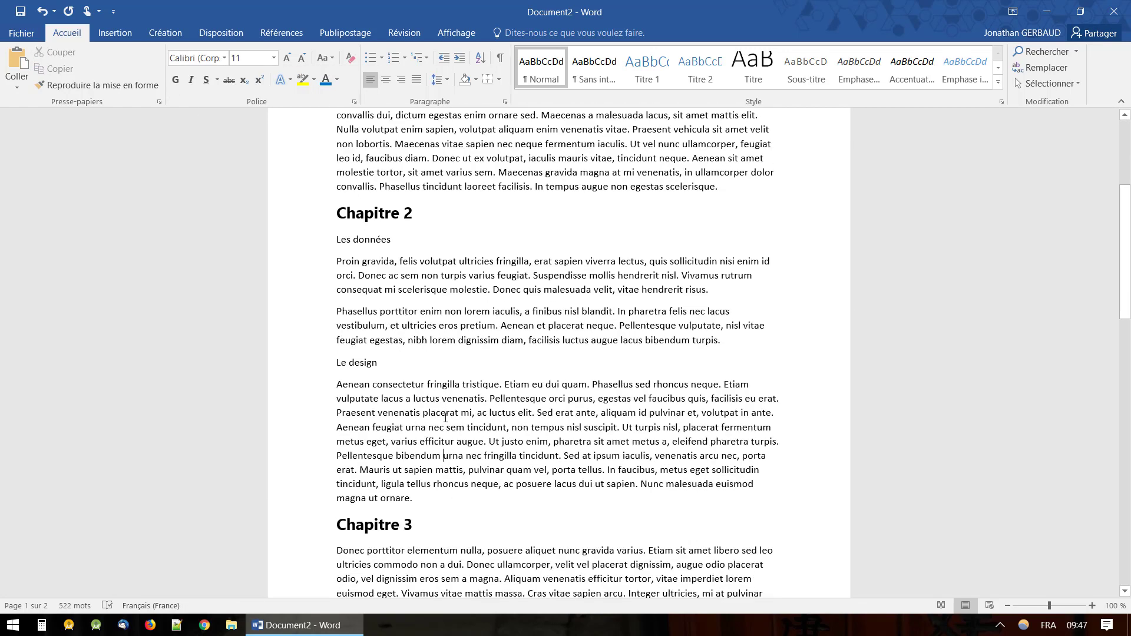
pyautogui.scroll(10, 445, 418)
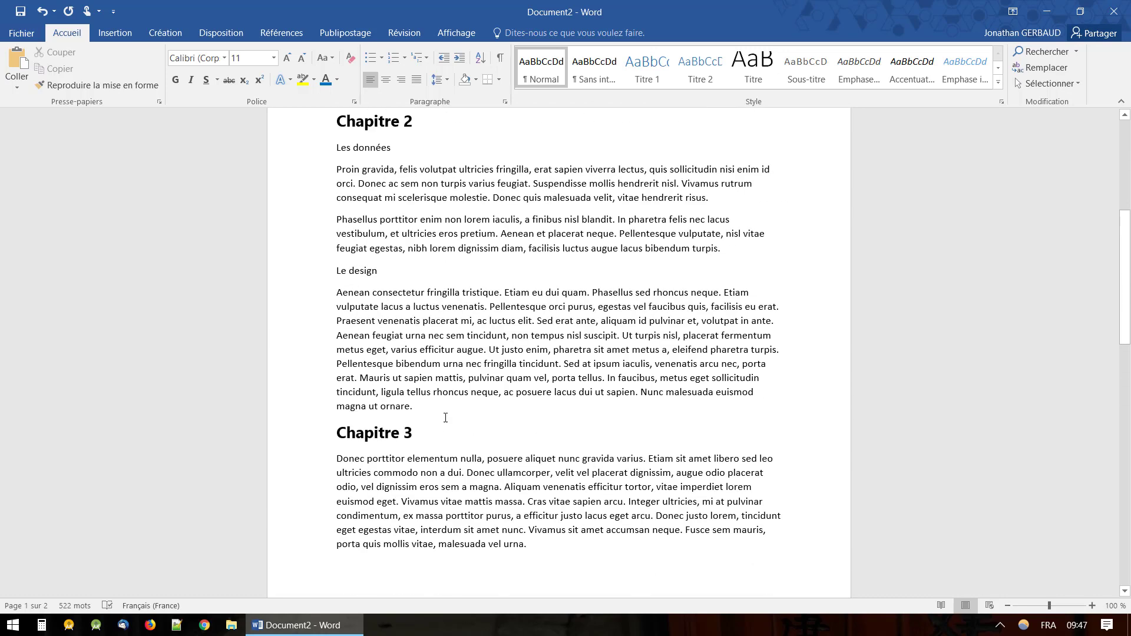
pyautogui.scroll(-2, 432, 411)
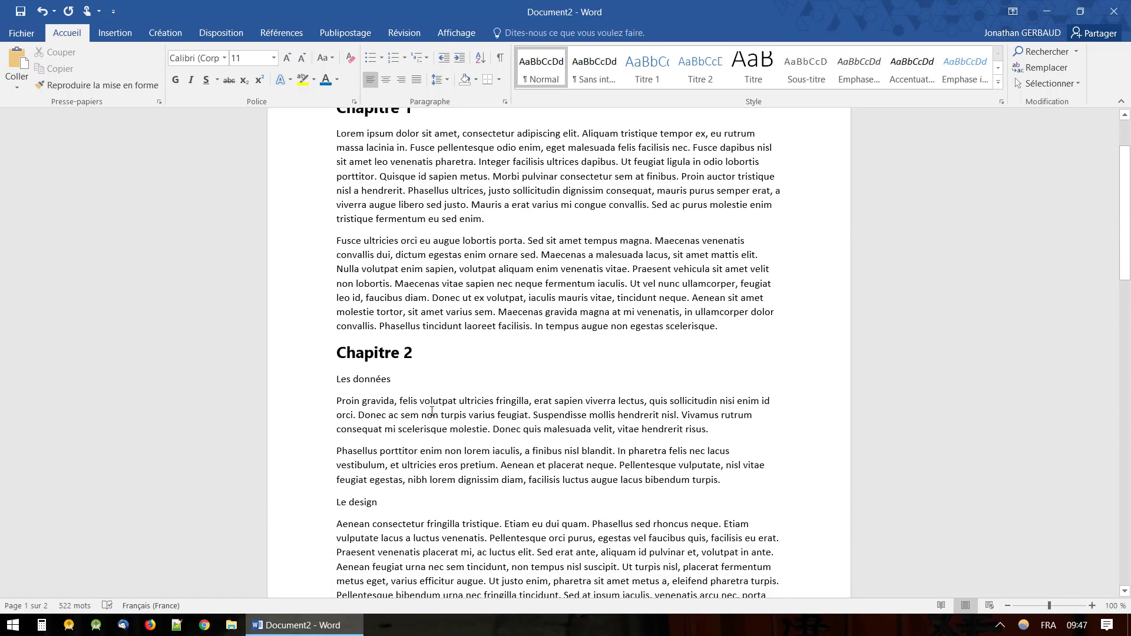
pyautogui.scroll(-6, 434, 420)
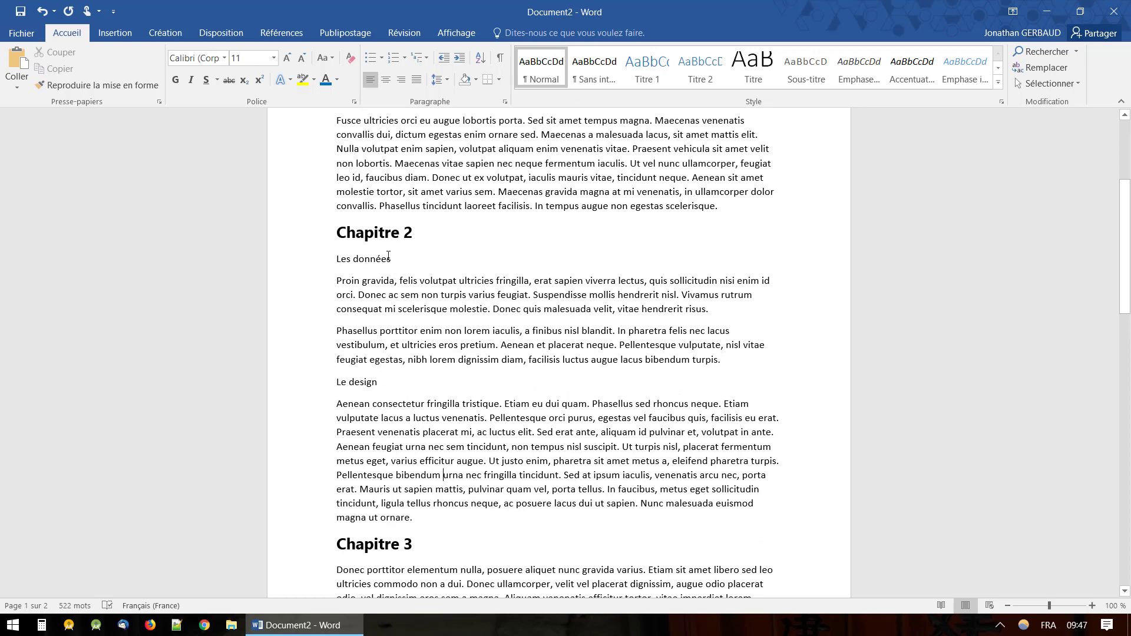
pyautogui.moveTo(395, 260); pyautogui.dragTo(349, 265)
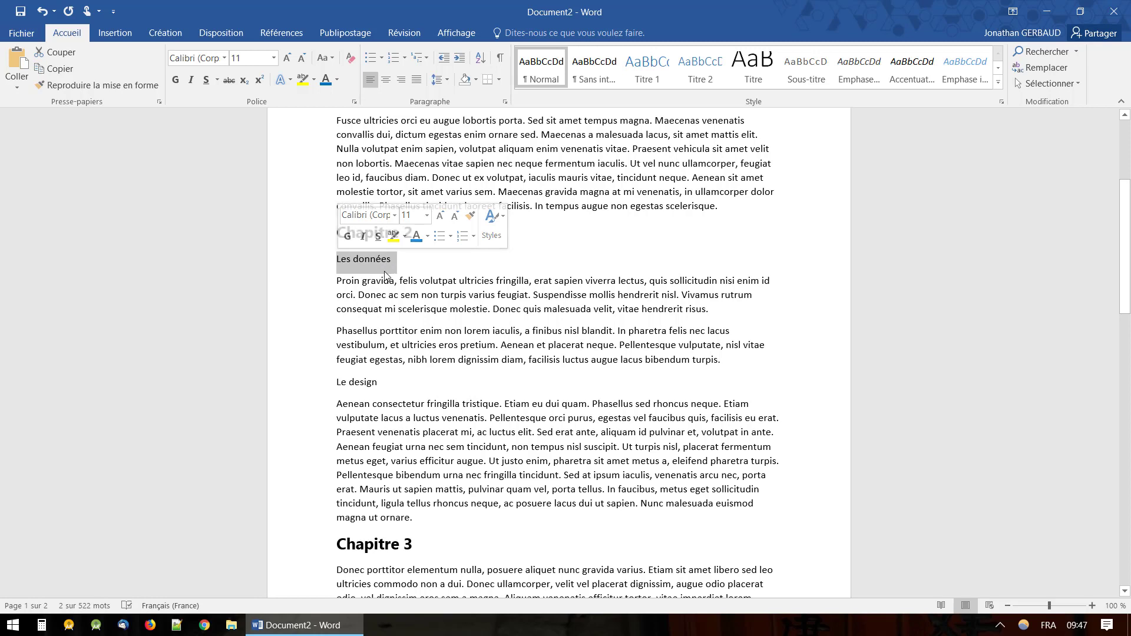
pyautogui.click(426, 216)
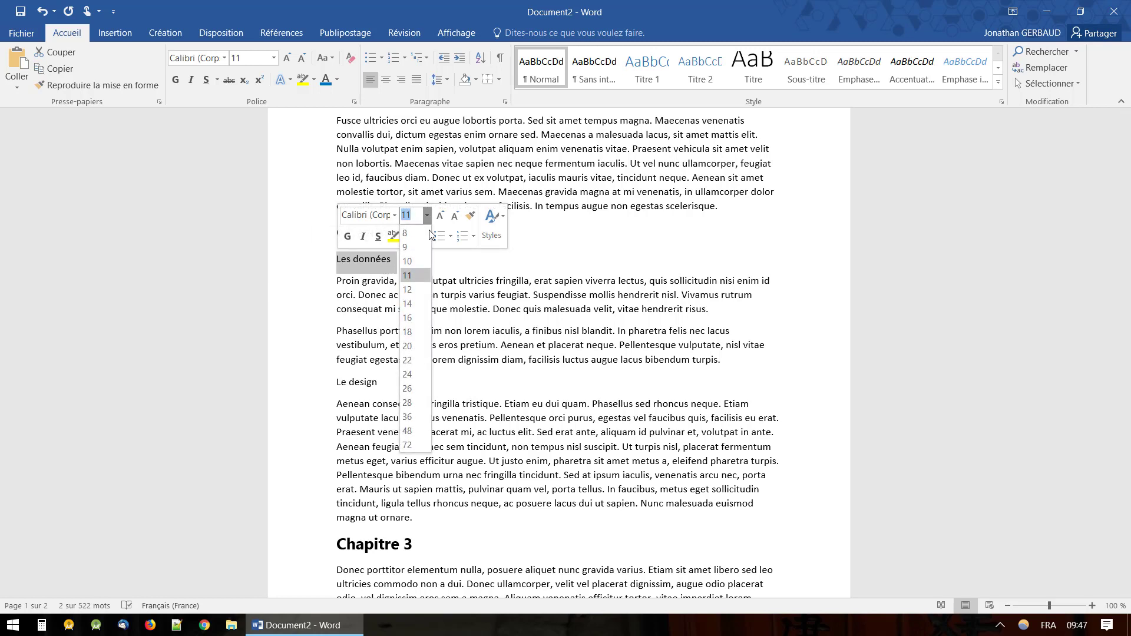
pyautogui.click(422, 301)
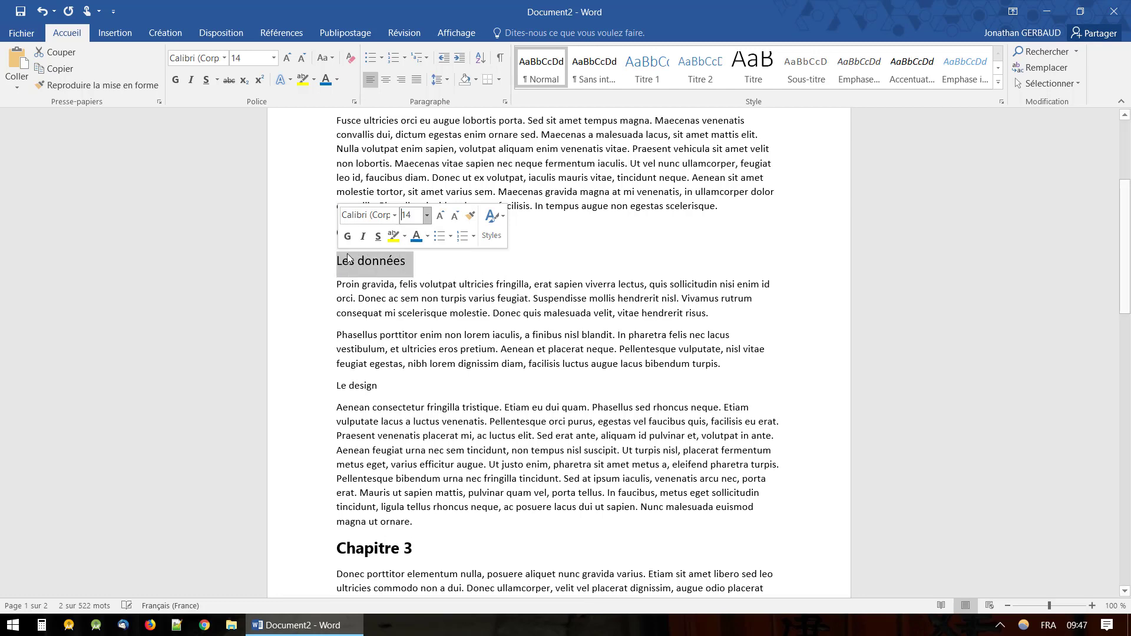
pyautogui.click(348, 236)
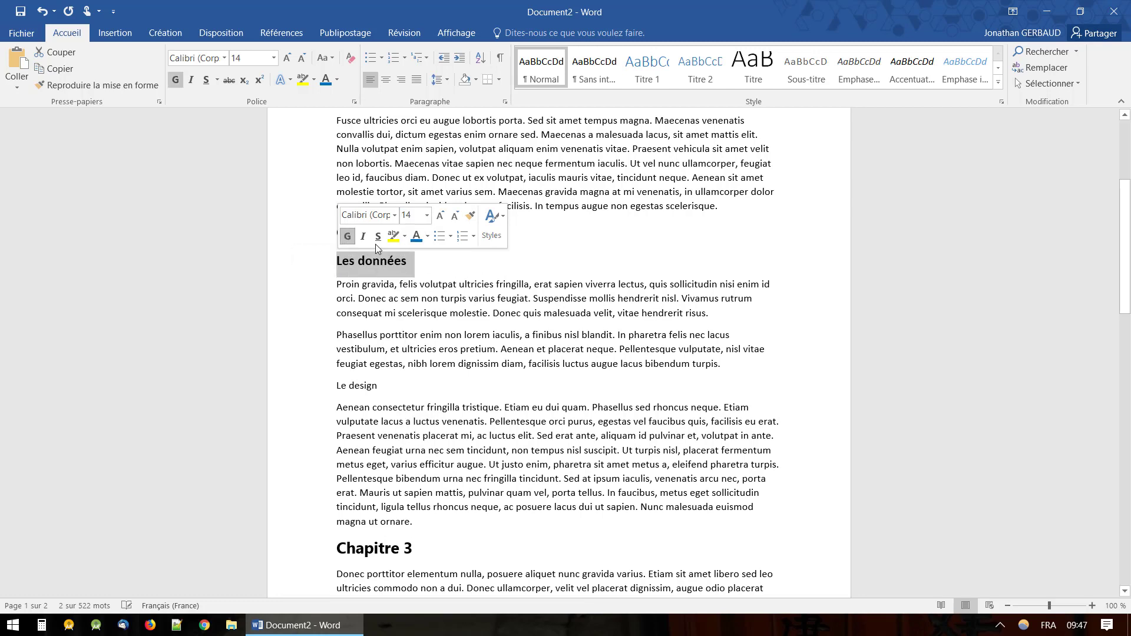
# Step: Change the font of the "Les données" subheading under Chapitre 2 to Segoe UI
pyautogui.click(395, 215)
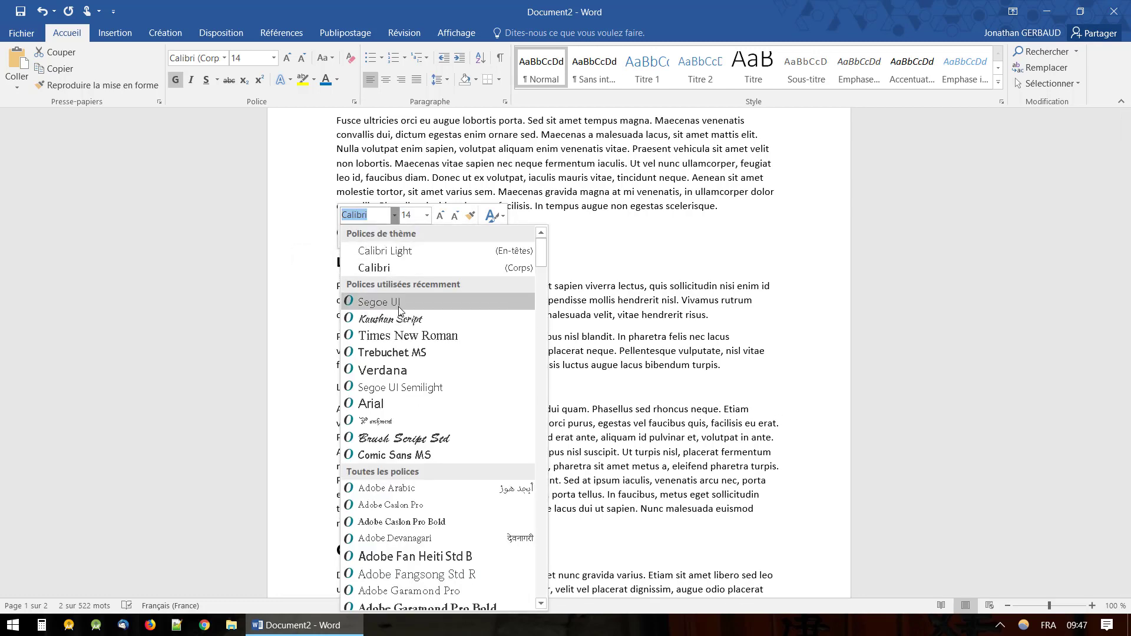
pyautogui.click(400, 303)
pyautogui.click(440, 301)
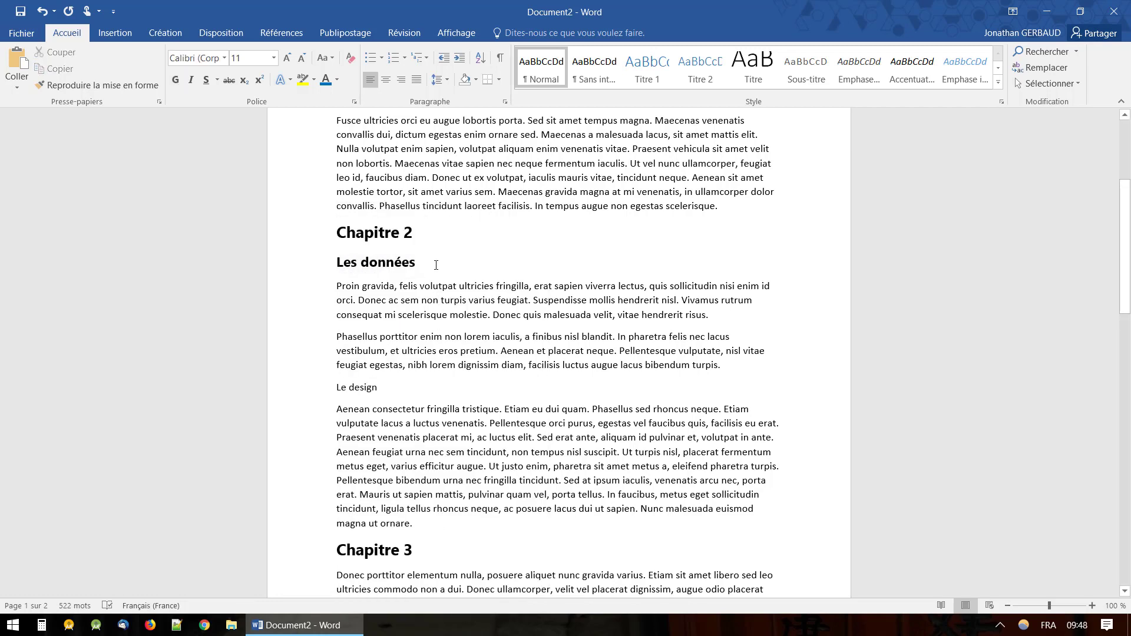
# Step: Format the "Le design" subheading in bold Segoe UI at size 14
pyautogui.tripleClick(384, 387)
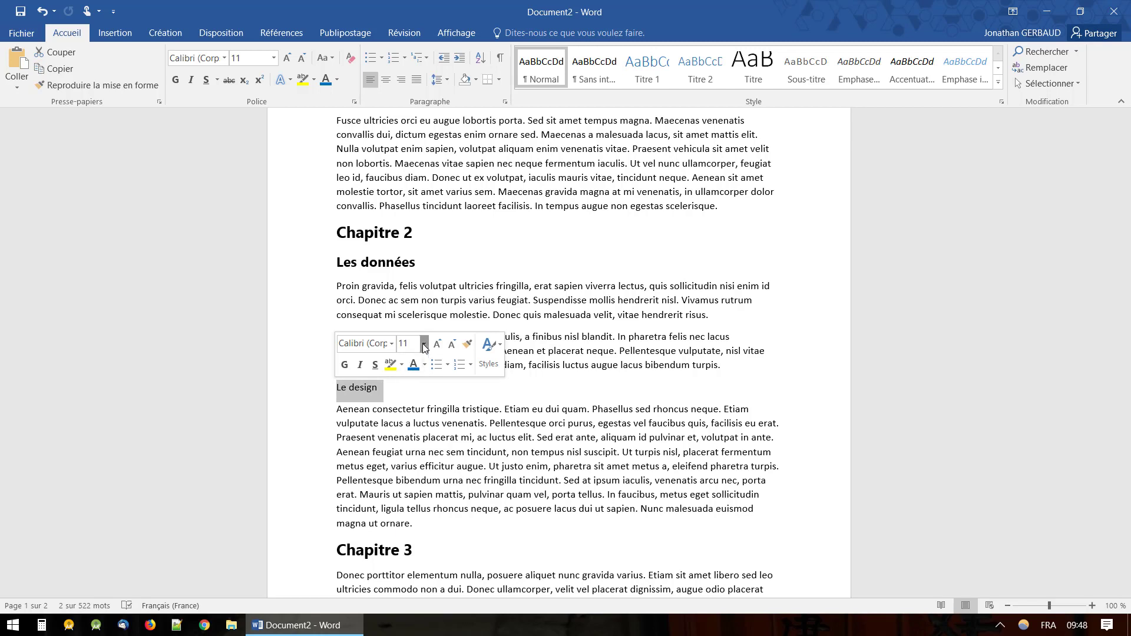
pyautogui.click(424, 345)
pyautogui.click(413, 427)
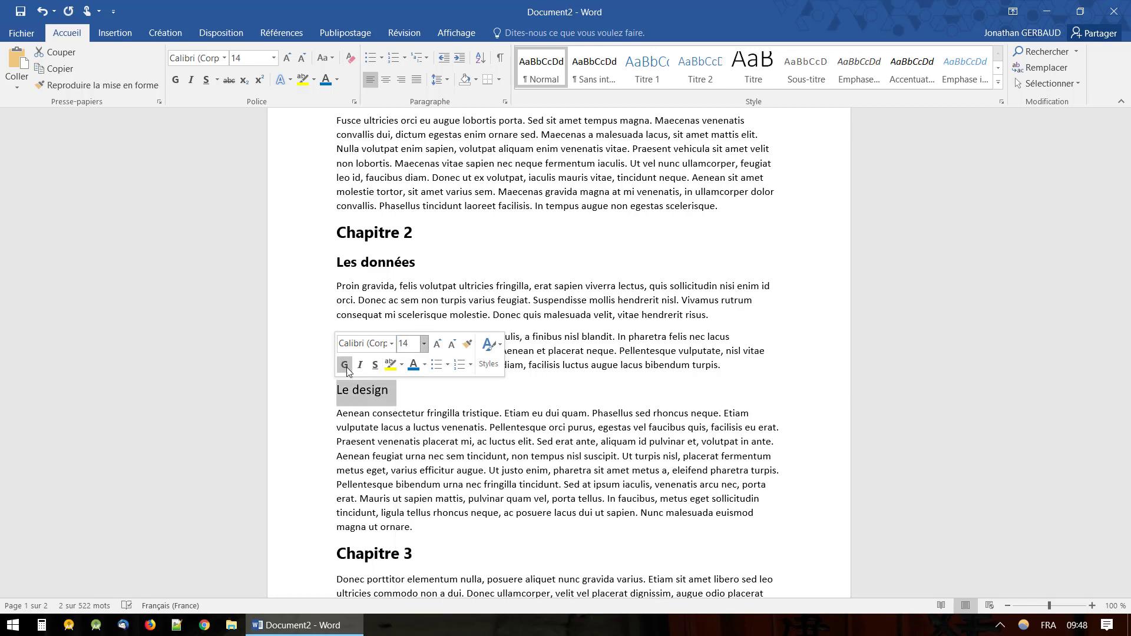
pyautogui.click(345, 365)
pyautogui.click(391, 344)
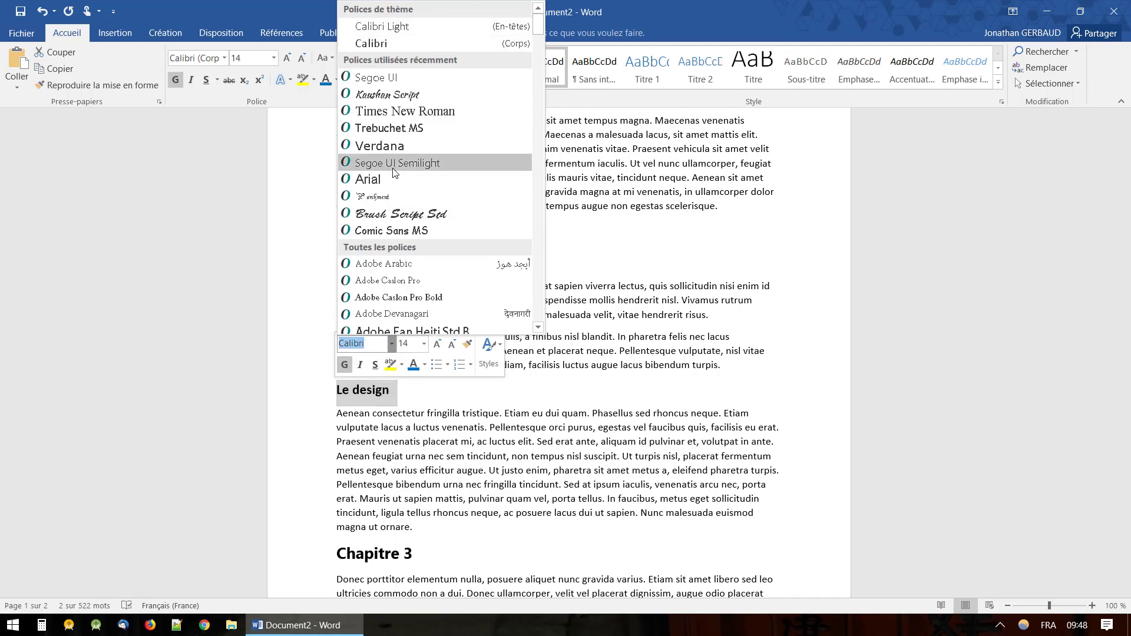
pyautogui.click(377, 77)
pyautogui.press('Right')
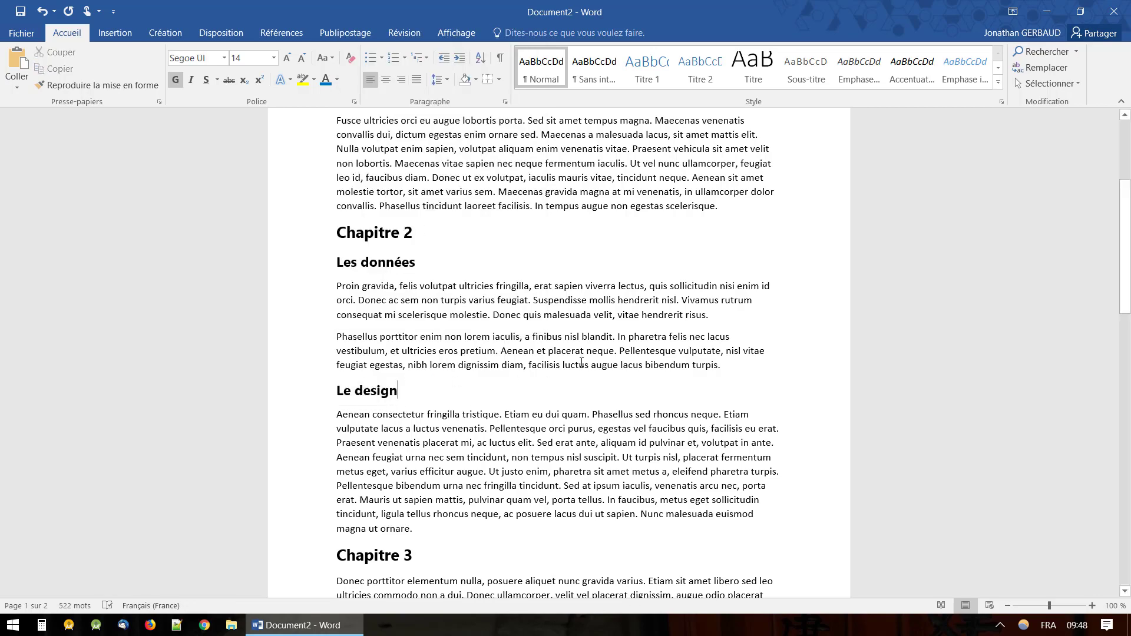
# Step: Italicize and center the quotation paragraph beginning "« Aliquam libero leo" on page 2
pyautogui.scroll(3, 582, 362)
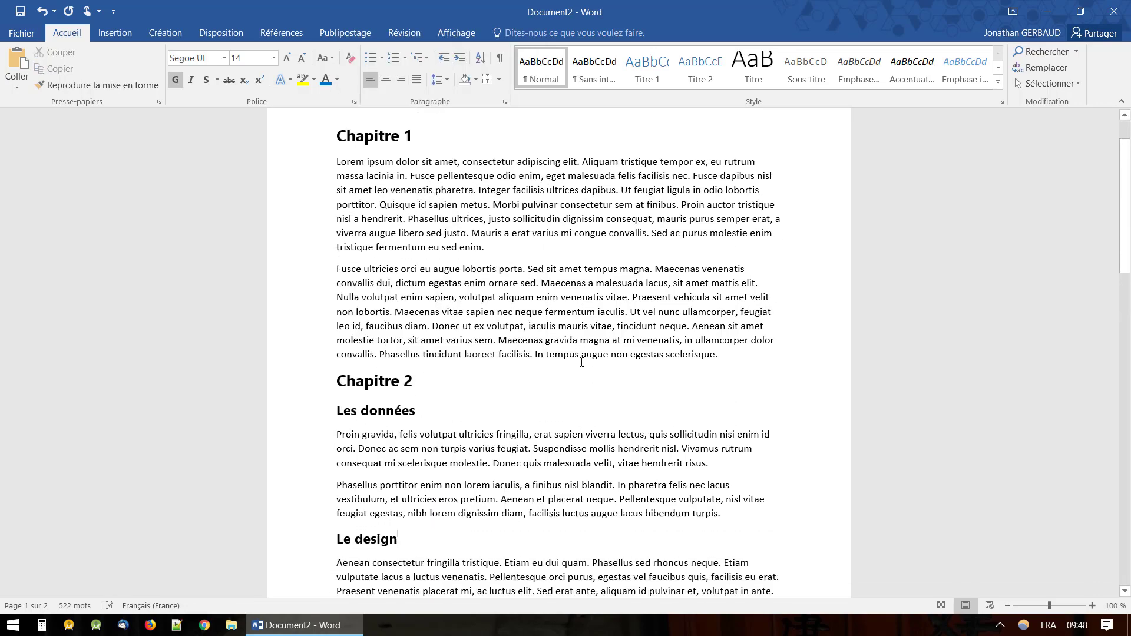
pyautogui.scroll(-10, 582, 362)
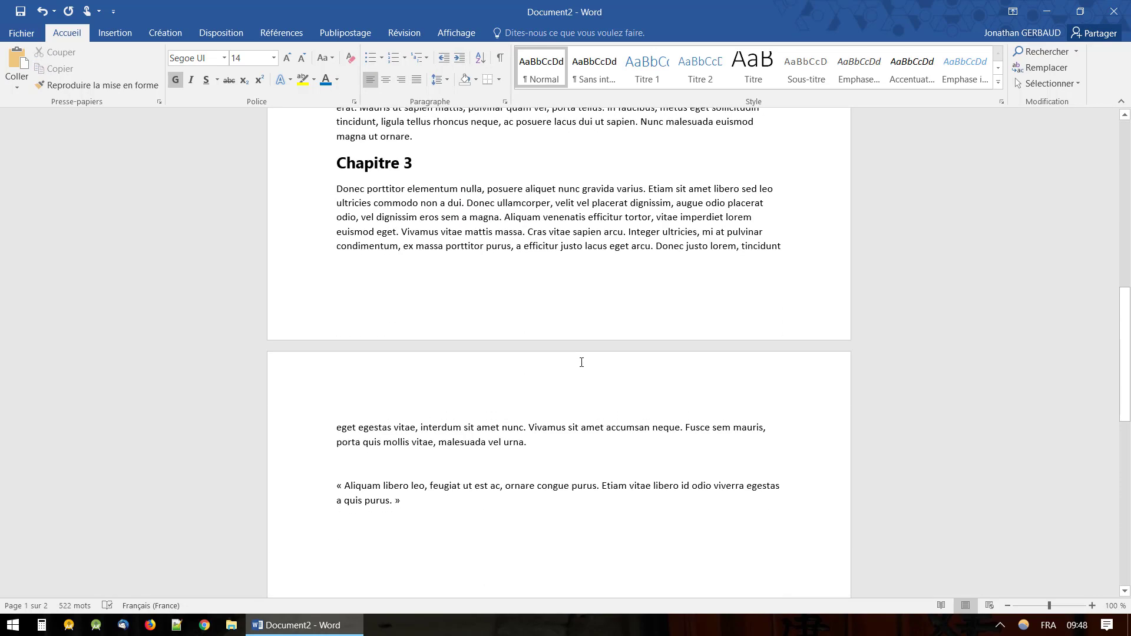
pyautogui.scroll(-3, 582, 362)
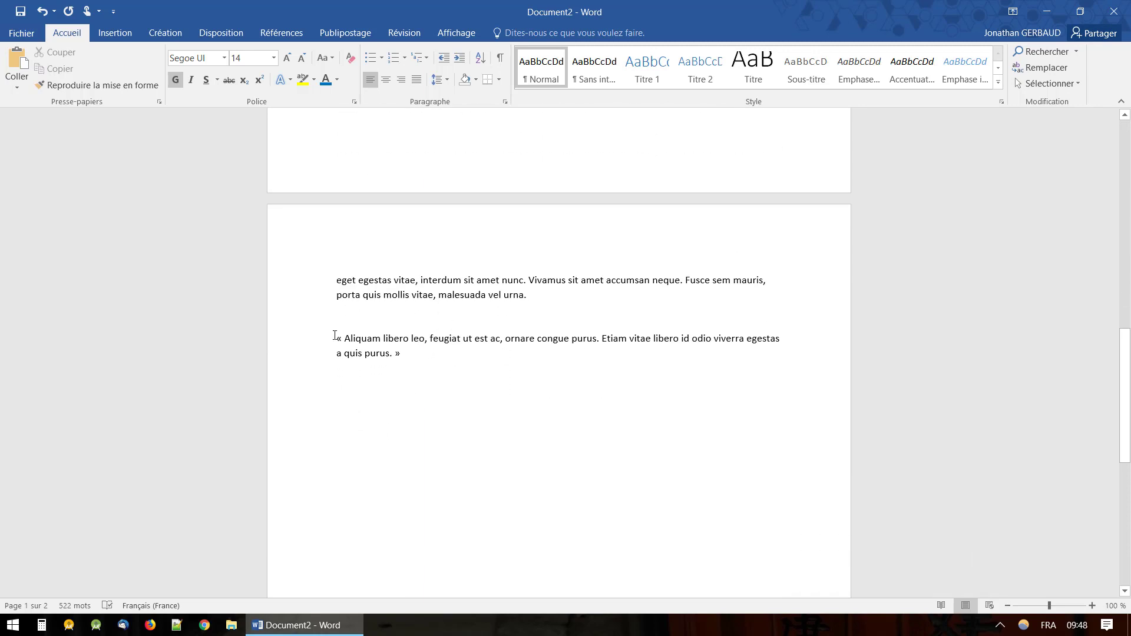
pyautogui.tripleClick(387, 352)
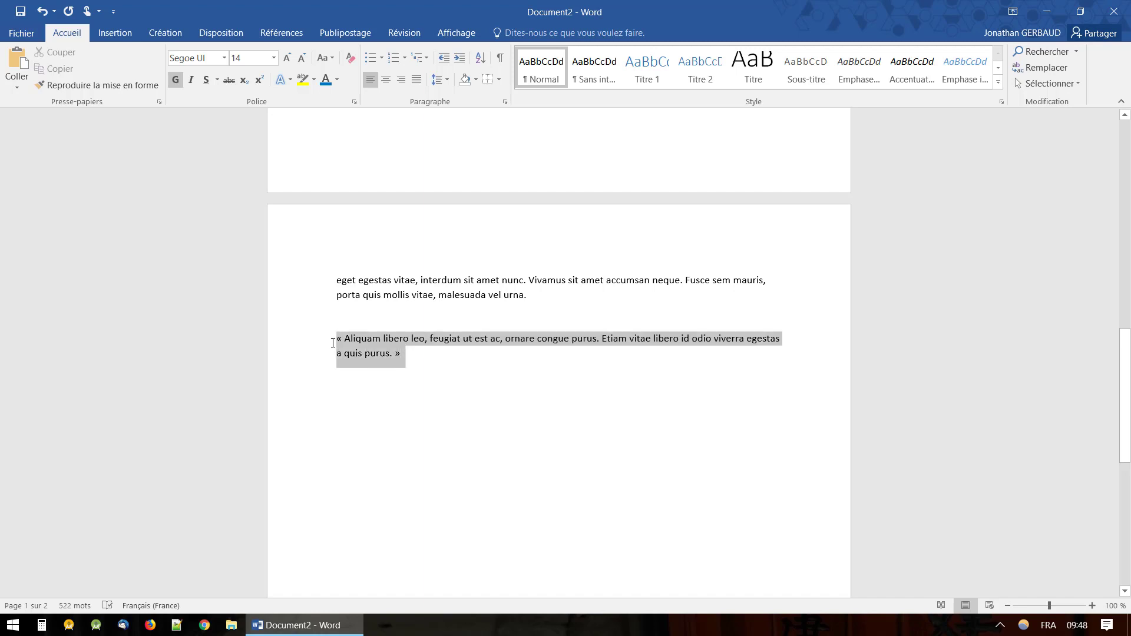
pyautogui.click(190, 79)
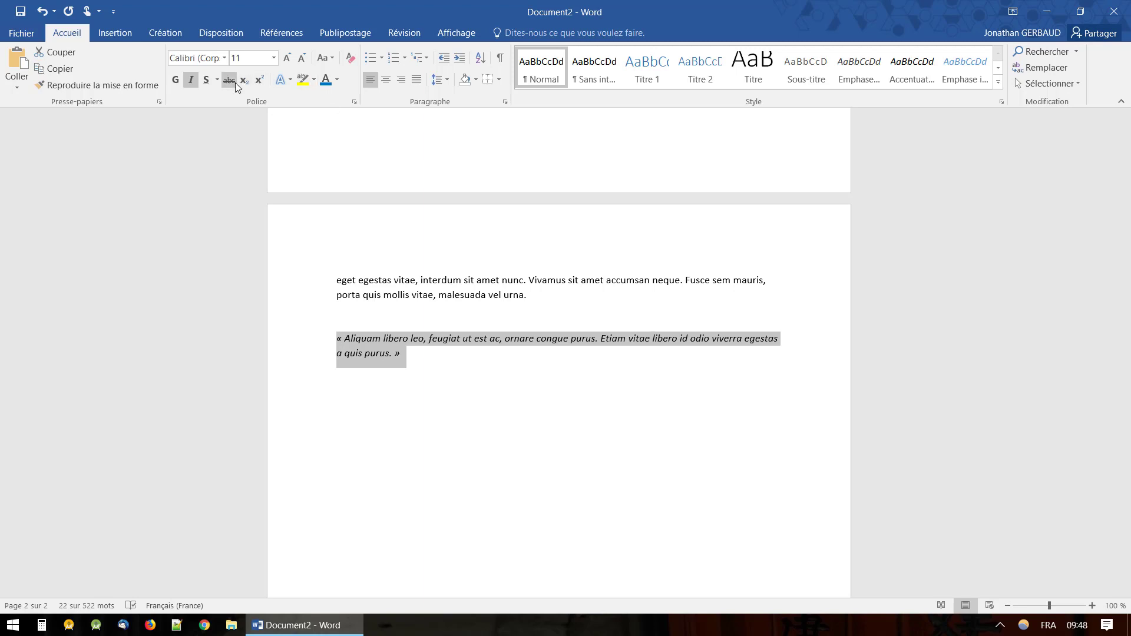
pyautogui.click(386, 83)
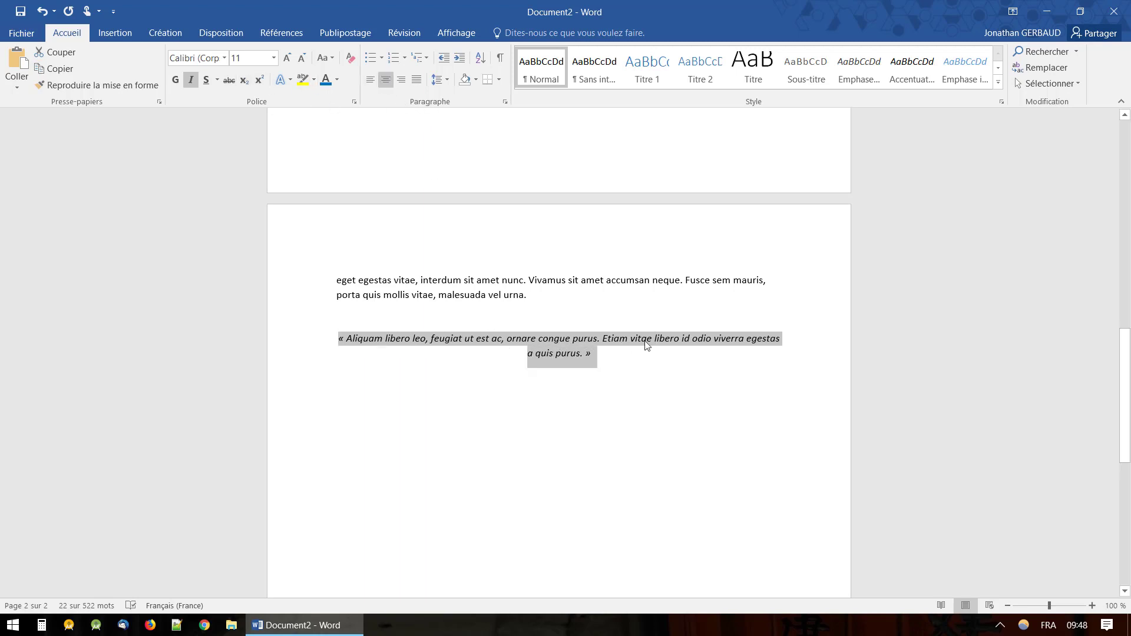
# Step: Set the quotation paragraph to size 12 and color its text with a gray theme color
pyautogui.click(273, 57)
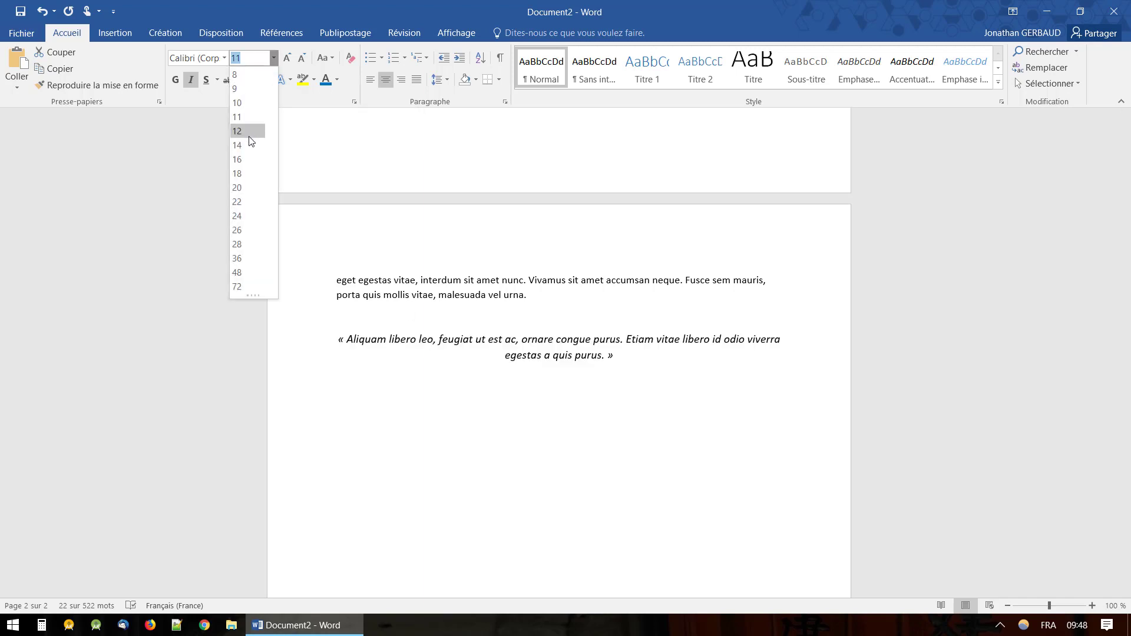
pyautogui.click(249, 130)
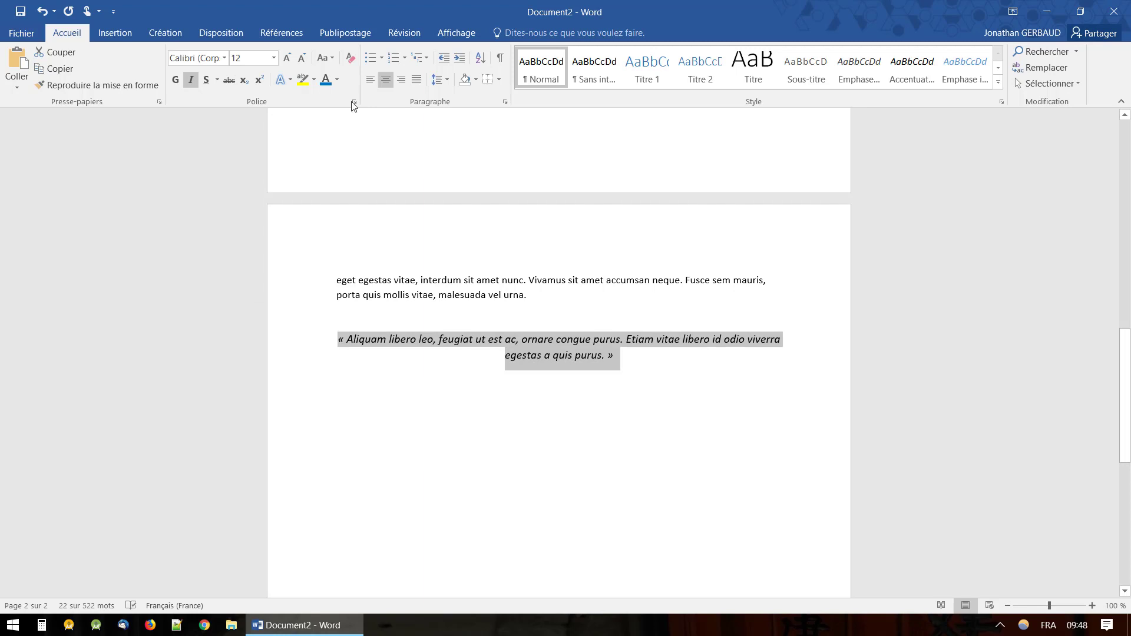
pyautogui.click(340, 81)
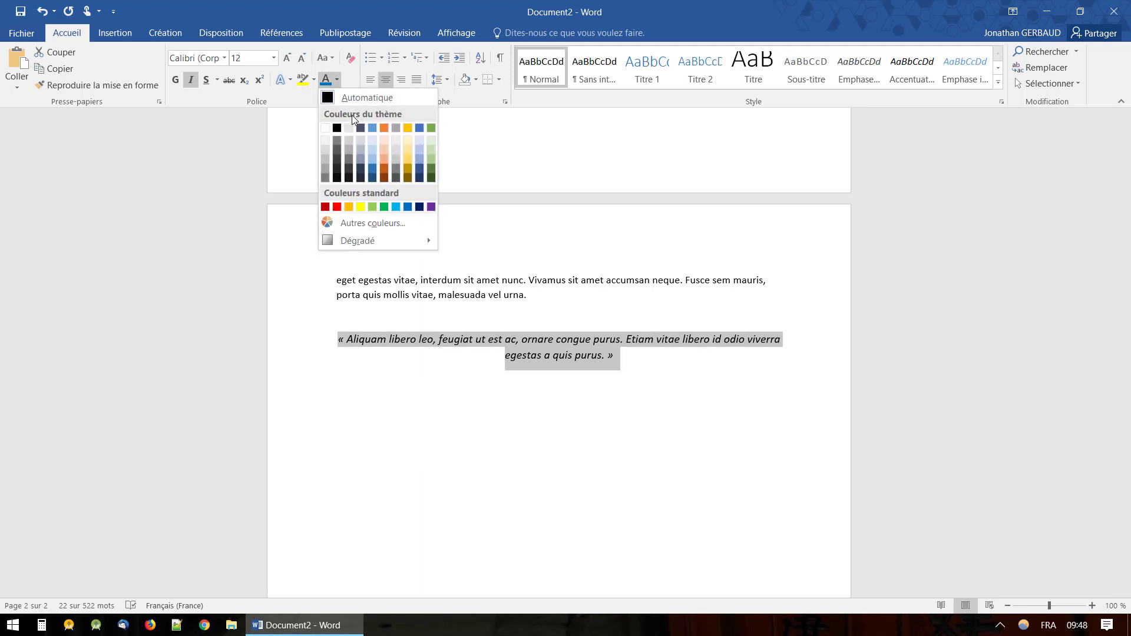
pyautogui.click(337, 144)
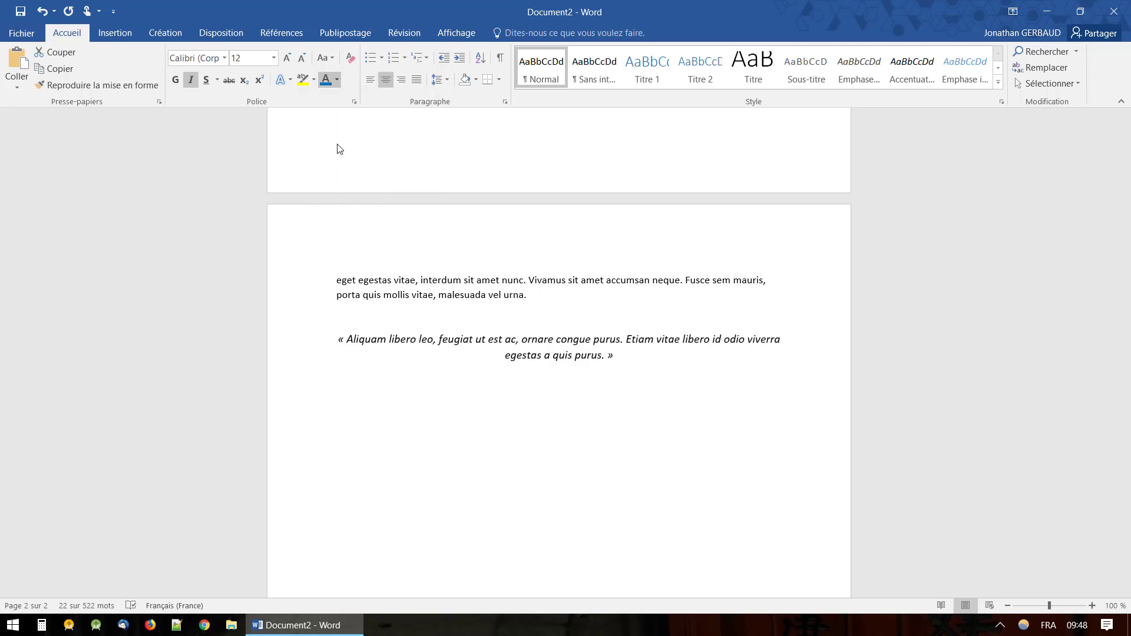
pyautogui.click(528, 280)
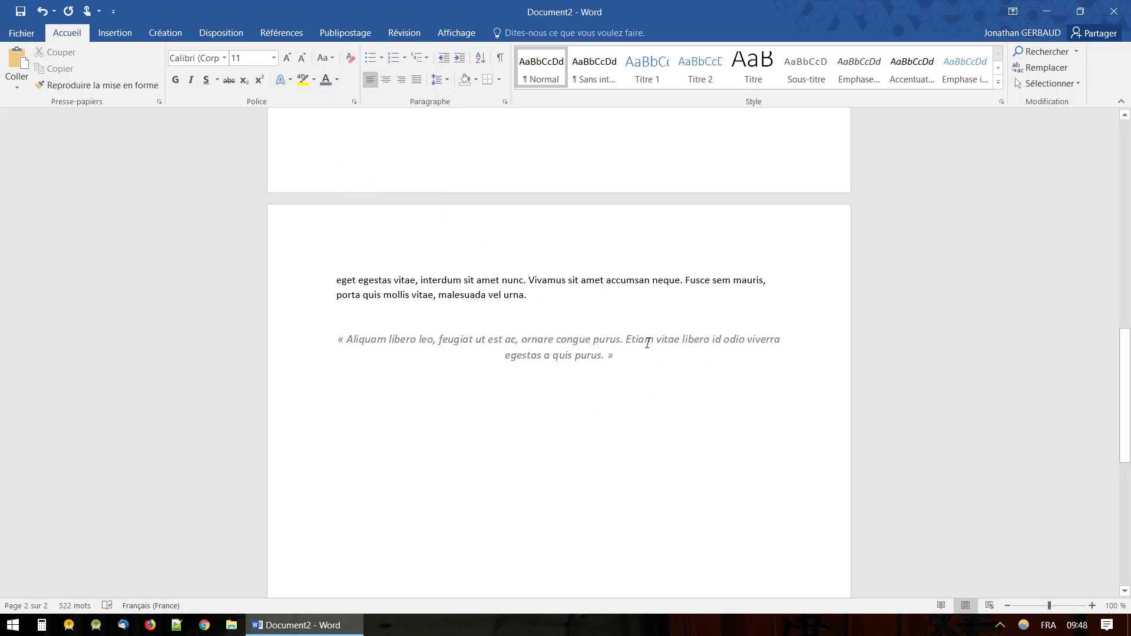
# Step: Review the whole document, comparing the formatting of the chapter headings, the subheadings and the closing quotation
pyautogui.scroll(15, 677, 387)
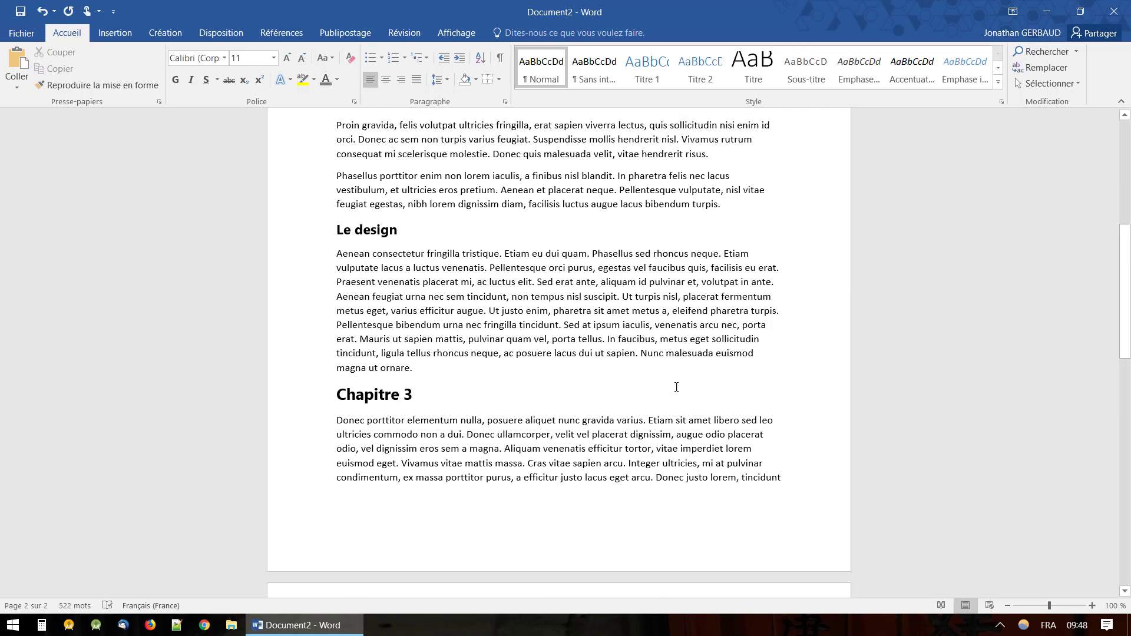
pyautogui.scroll(2, 676, 387)
pyautogui.scroll(-4, 676, 387)
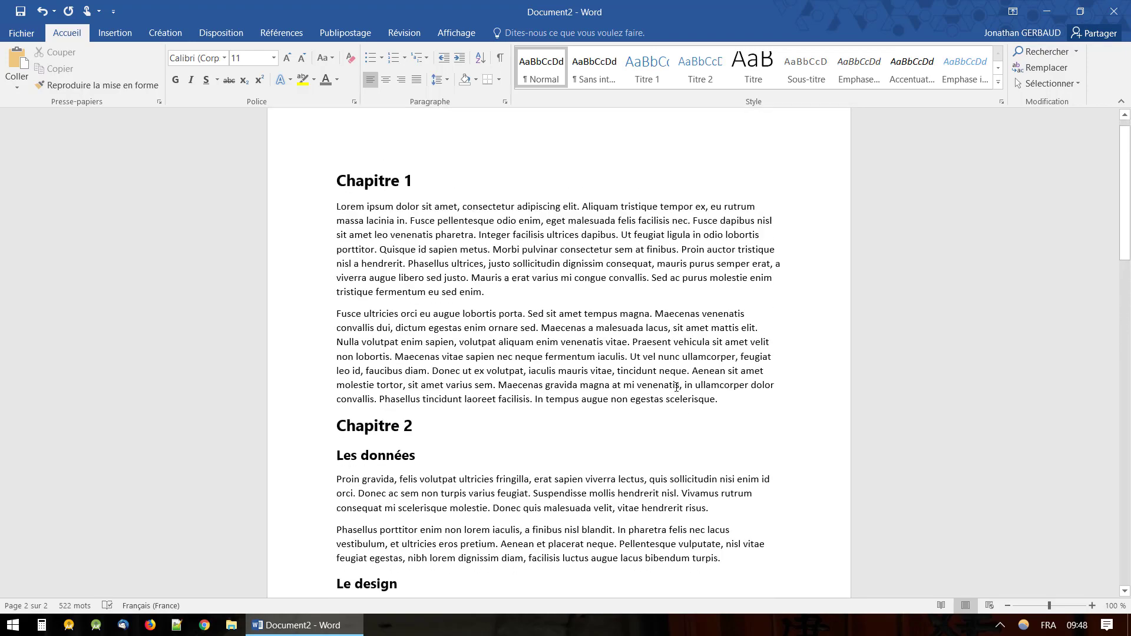
pyautogui.scroll(-12, 676, 387)
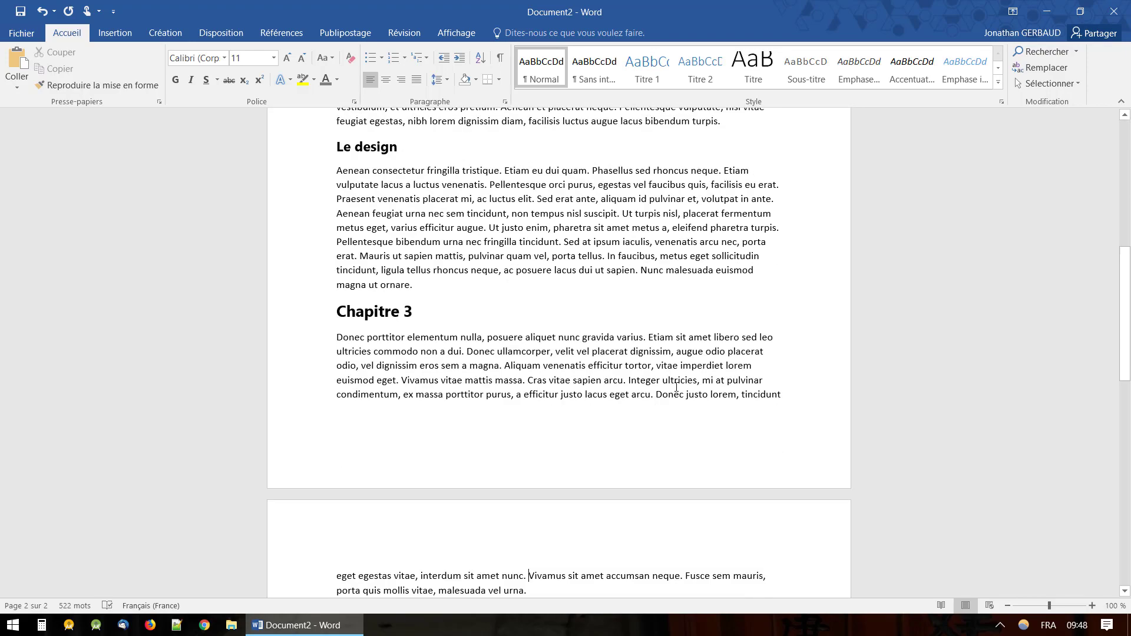
pyautogui.scroll(13, 677, 387)
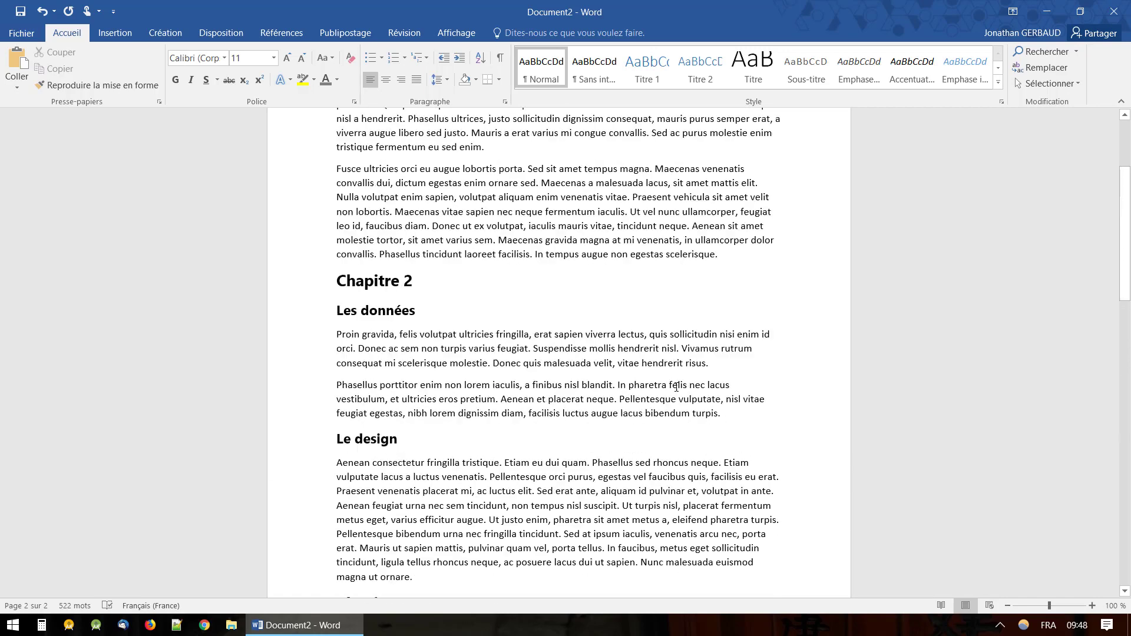
pyautogui.scroll(1, 676, 388)
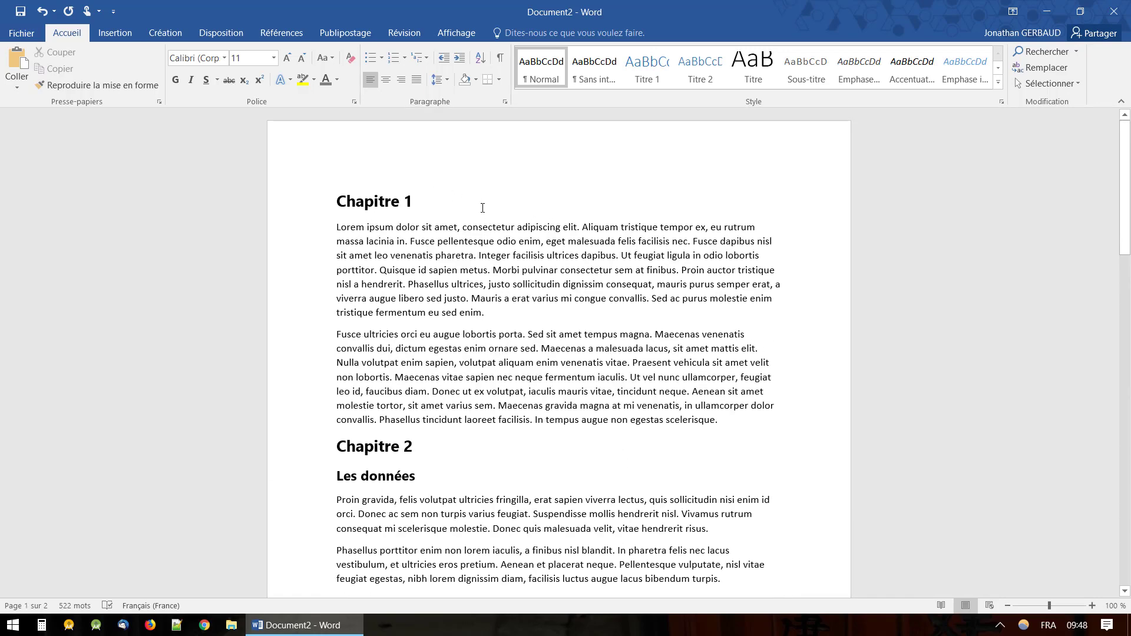
pyautogui.scroll(-12, 493, 440)
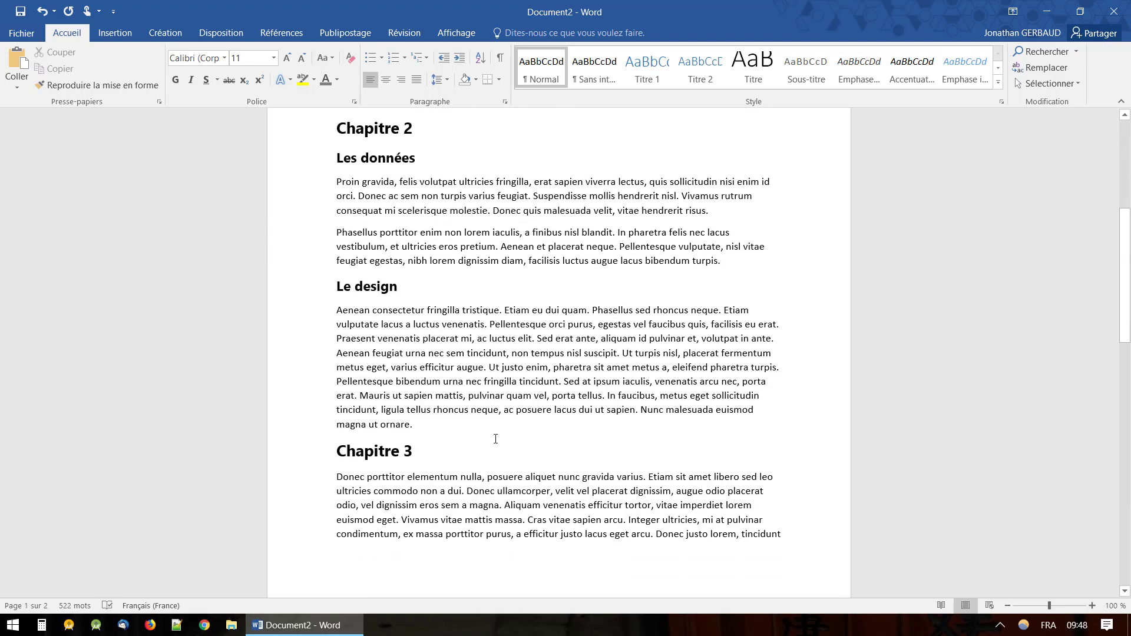
pyautogui.scroll(-4, 495, 439)
pyautogui.scroll(12, 495, 439)
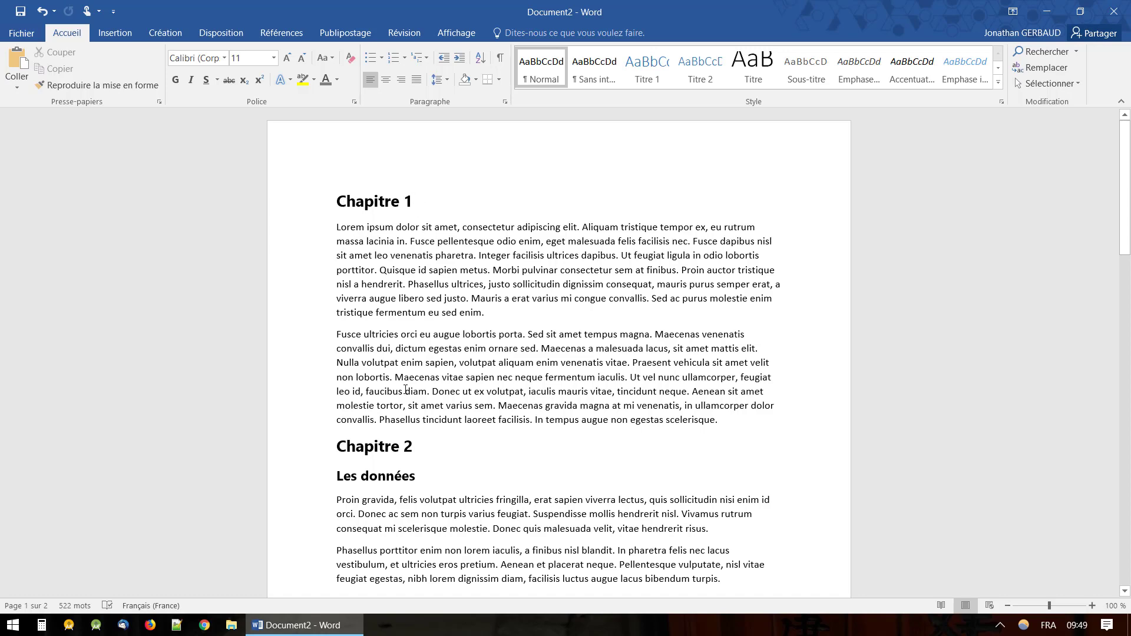
pyautogui.scroll(-10, 386, 476)
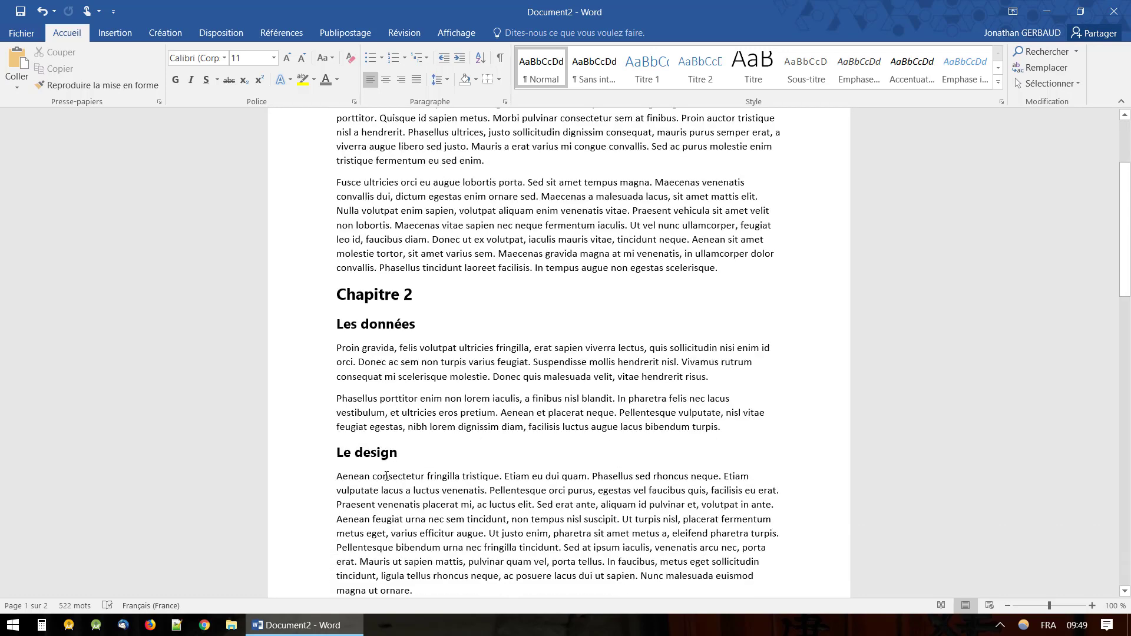
pyautogui.scroll(-3, 387, 476)
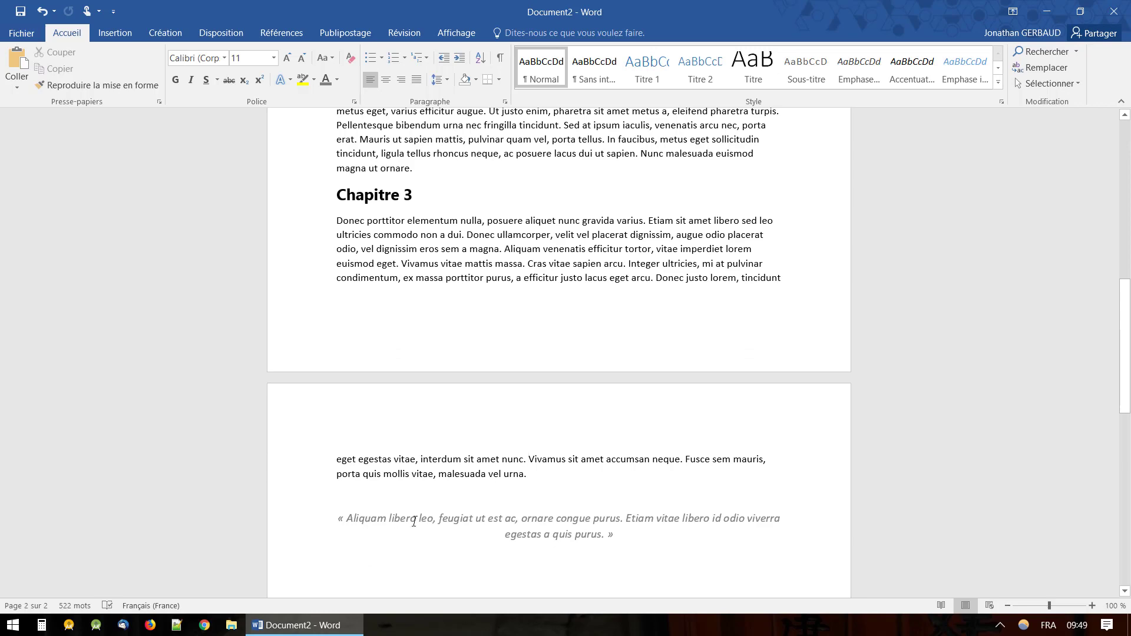
pyautogui.scroll(15, 423, 387)
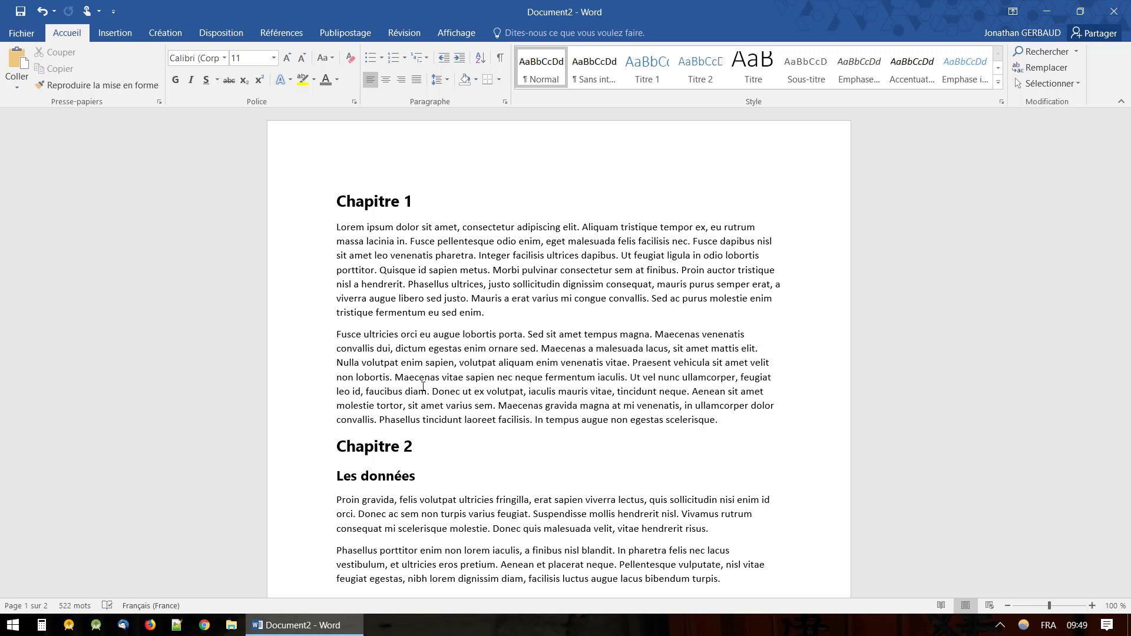
pyautogui.scroll(-3, 423, 387)
pyautogui.scroll(1, 422, 389)
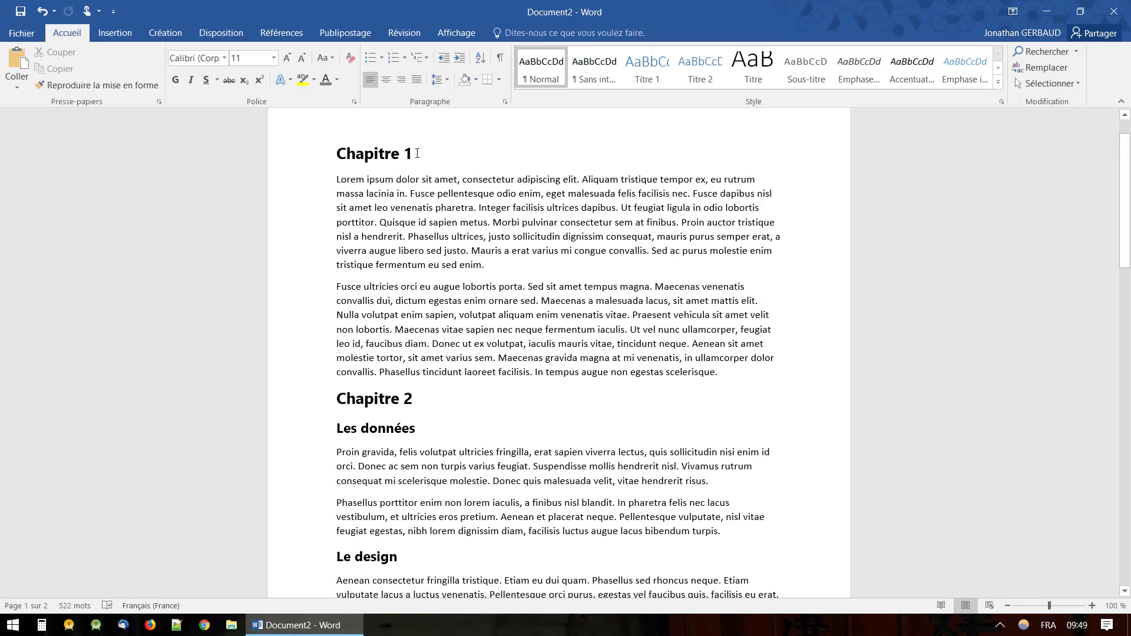
pyautogui.click(417, 154)
pyautogui.scroll(-15, 416, 466)
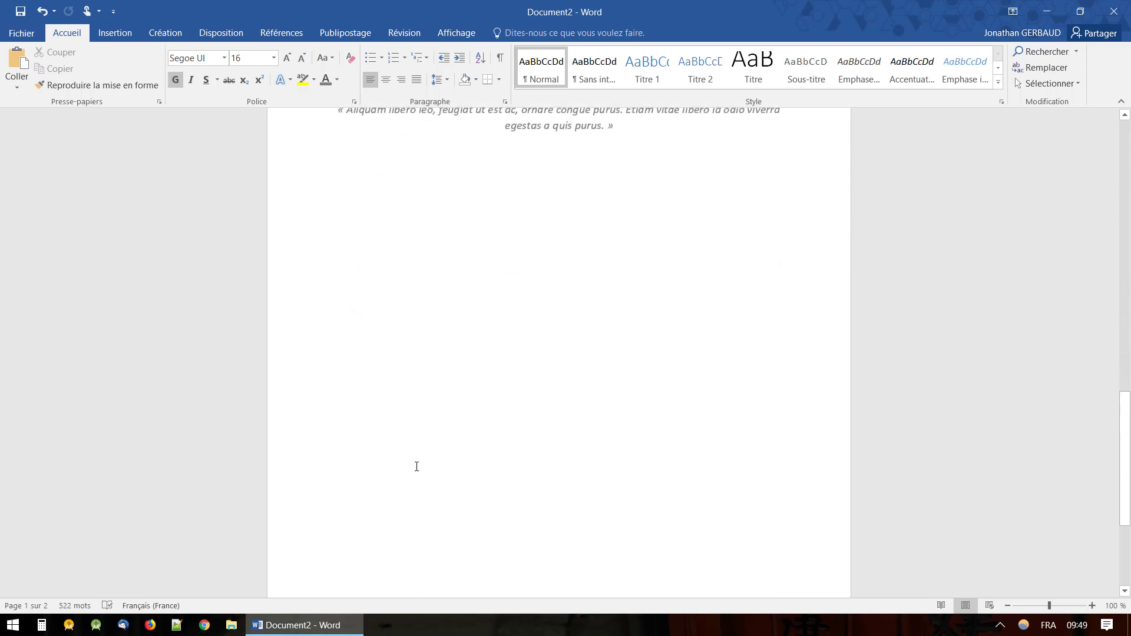
pyautogui.scroll(-2, 416, 467)
pyautogui.scroll(5, 417, 467)
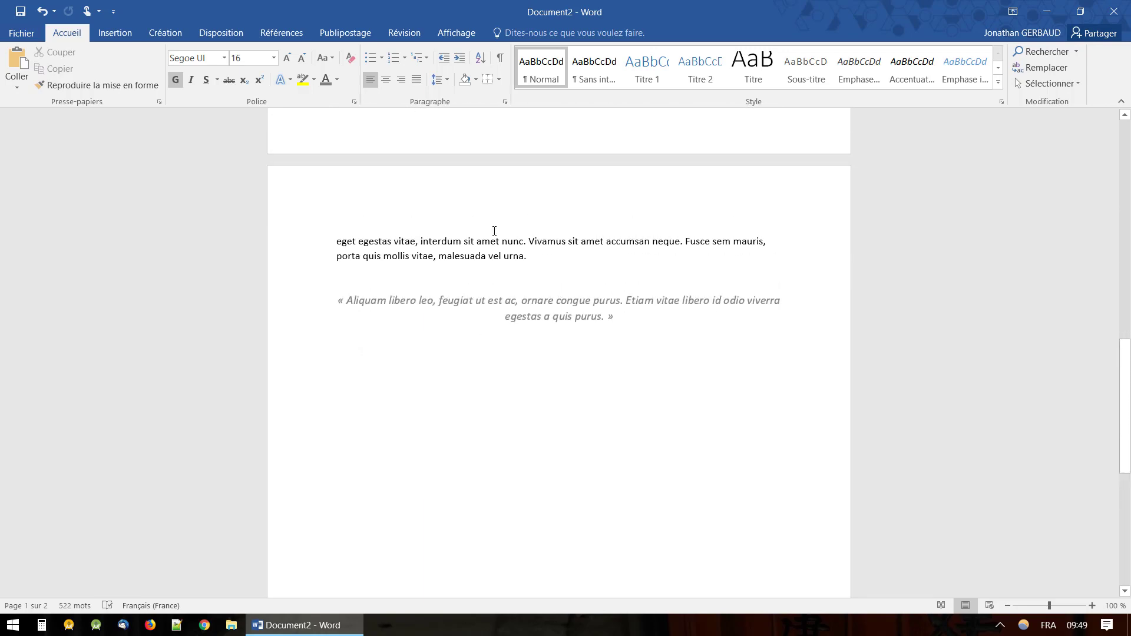
pyautogui.scroll(12, 494, 230)
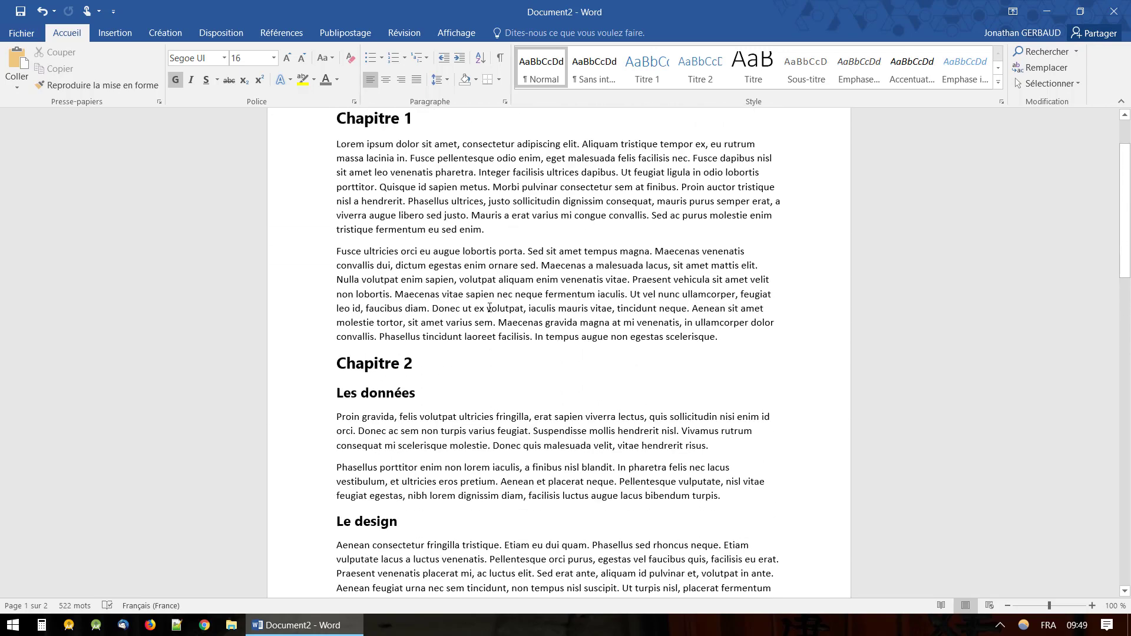
pyautogui.scroll(3, 489, 308)
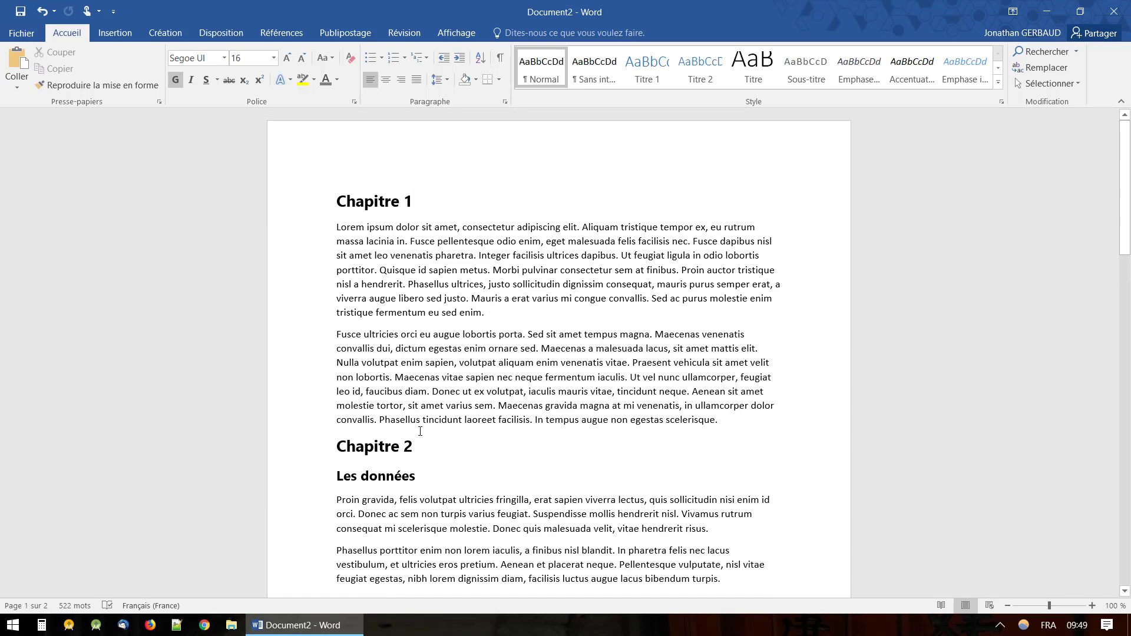
pyautogui.scroll(-20, 420, 431)
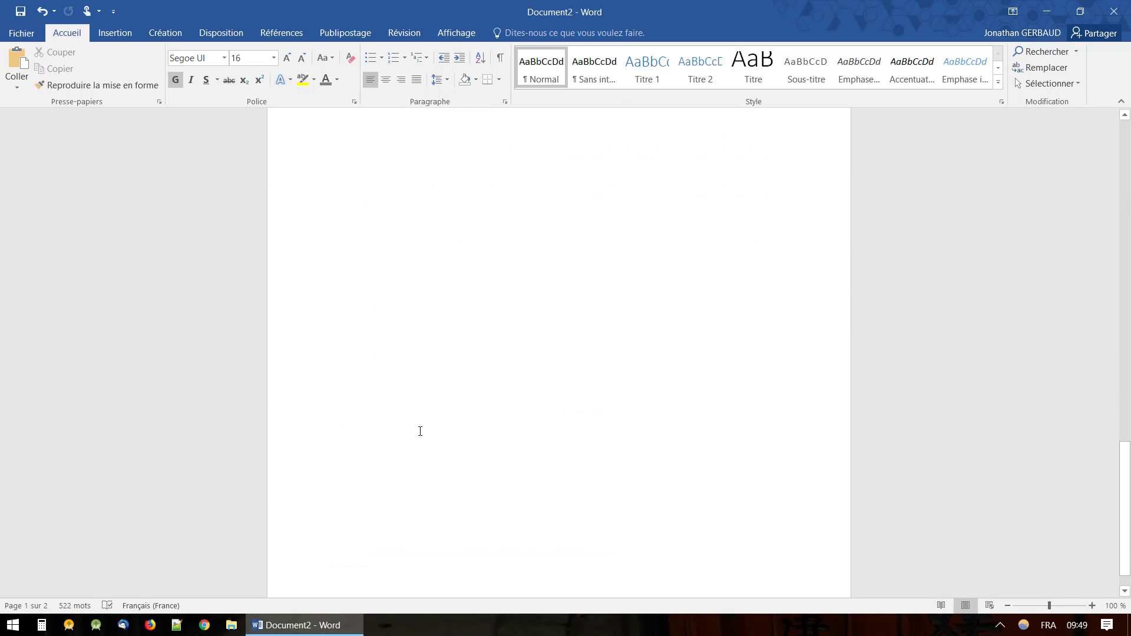
pyautogui.scroll(20, 420, 431)
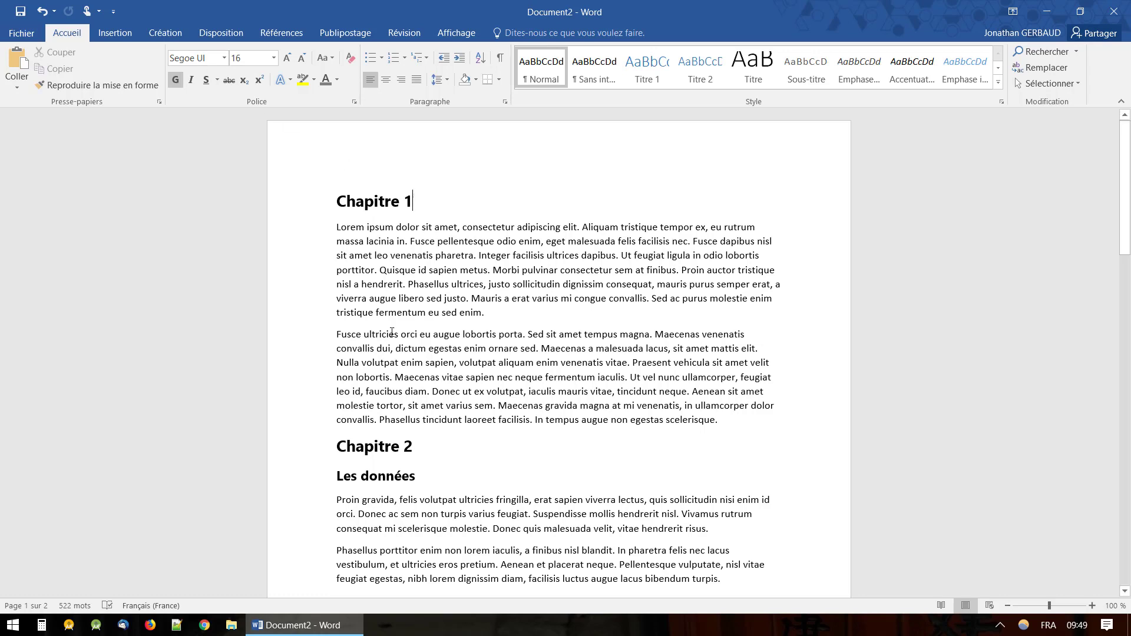
pyautogui.scroll(-2, 460, 481)
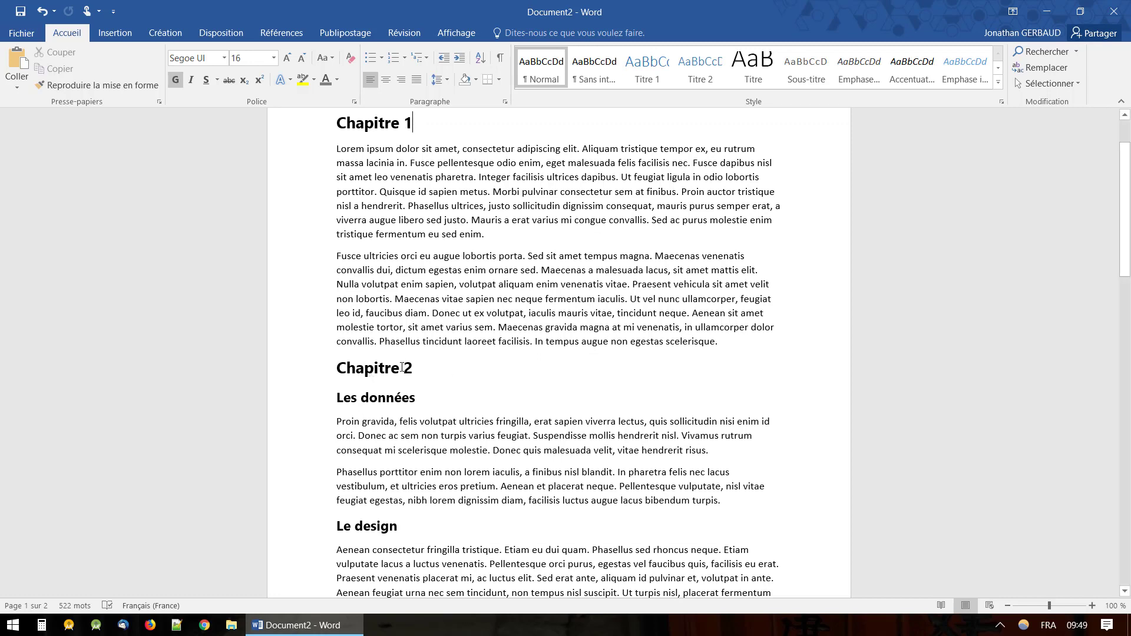
# Step: Color the "Chapitre 1" heading with the standard blue
pyautogui.scroll(-3, 451, 501)
pyautogui.scroll(4, 456, 549)
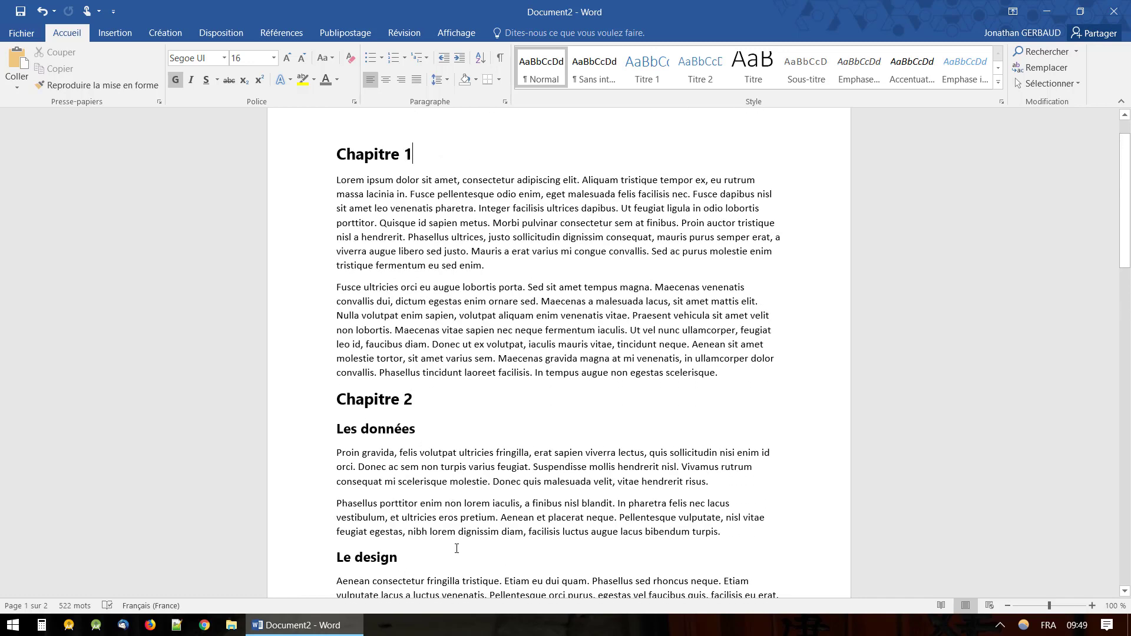
pyautogui.scroll(1, 460, 308)
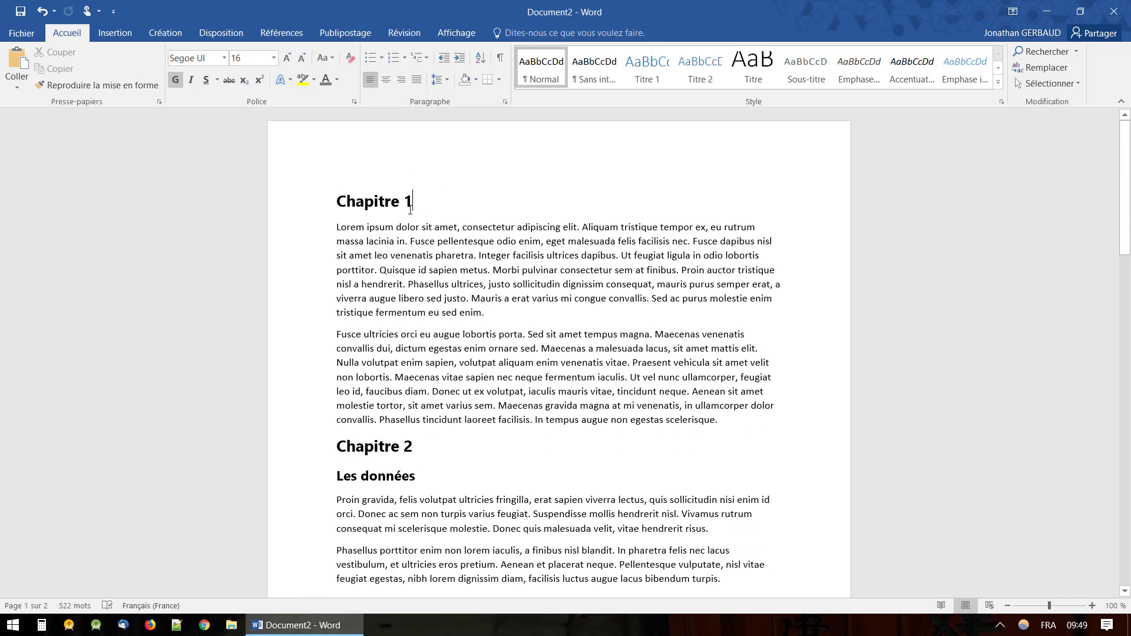
pyautogui.moveTo(417, 203); pyautogui.dragTo(342, 202)
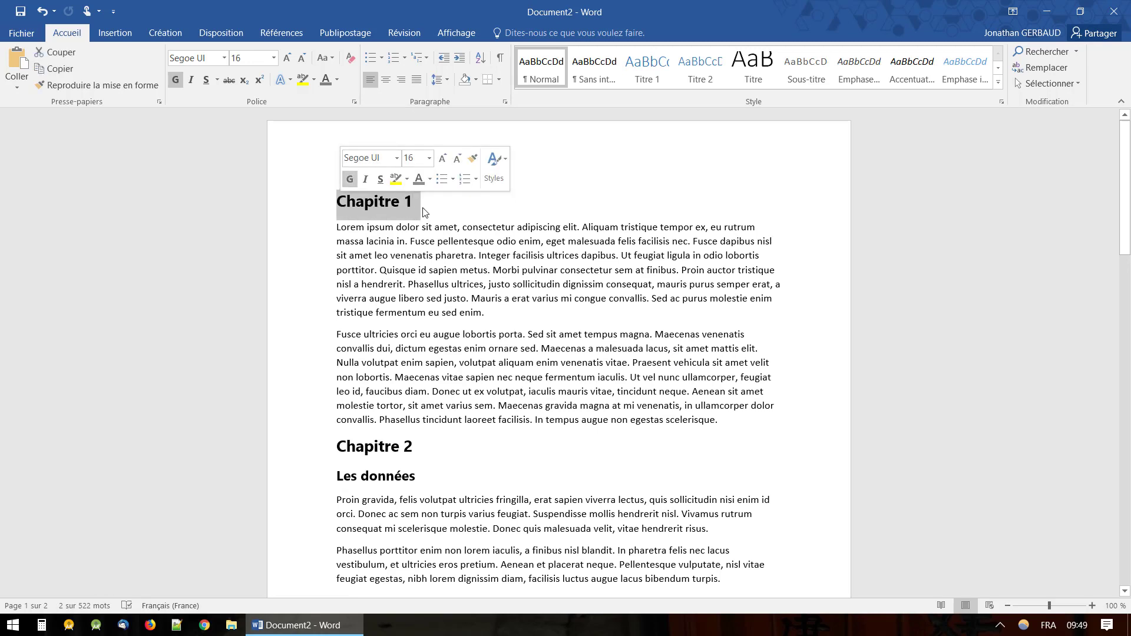
pyautogui.click(433, 186)
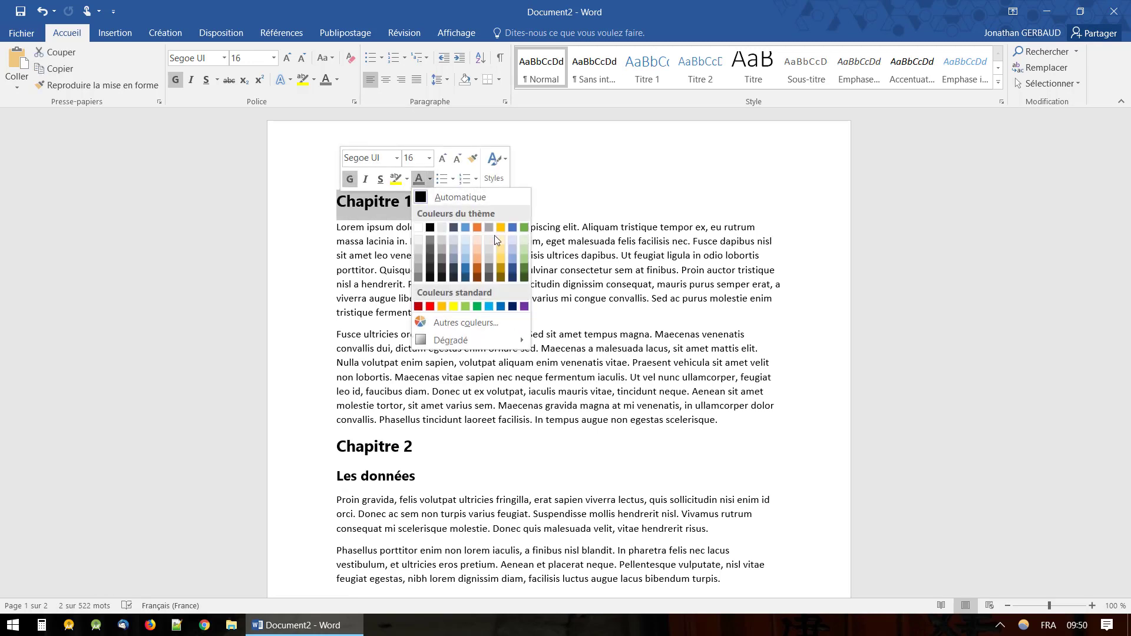
pyautogui.click(500, 309)
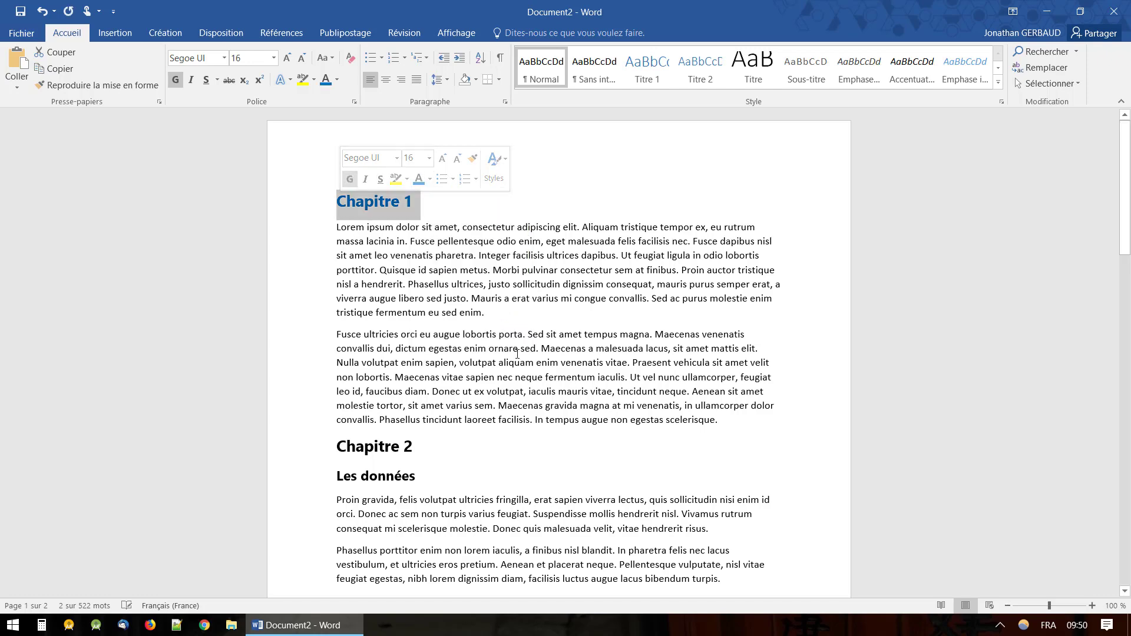
pyautogui.click(519, 348)
# Step: Apply the same standard blue font color to the "Chapitre 2" heading
pyautogui.scroll(-2, 465, 473)
pyautogui.scroll(-1, 465, 473)
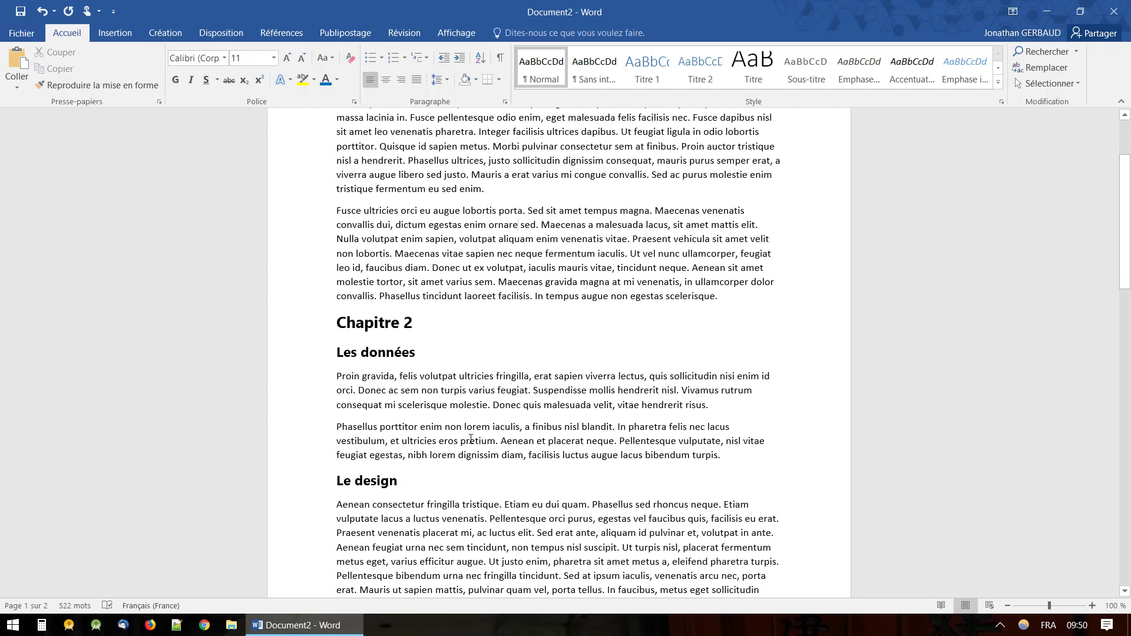
pyautogui.moveTo(420, 325); pyautogui.dragTo(373, 331)
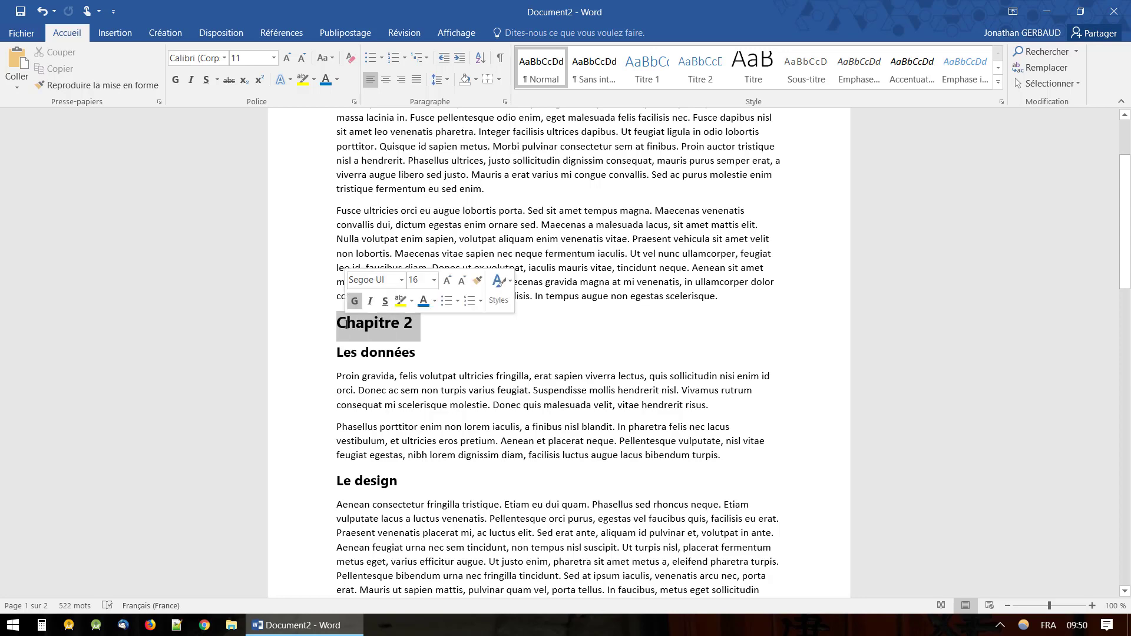
pyautogui.click(435, 301)
pyautogui.click(505, 428)
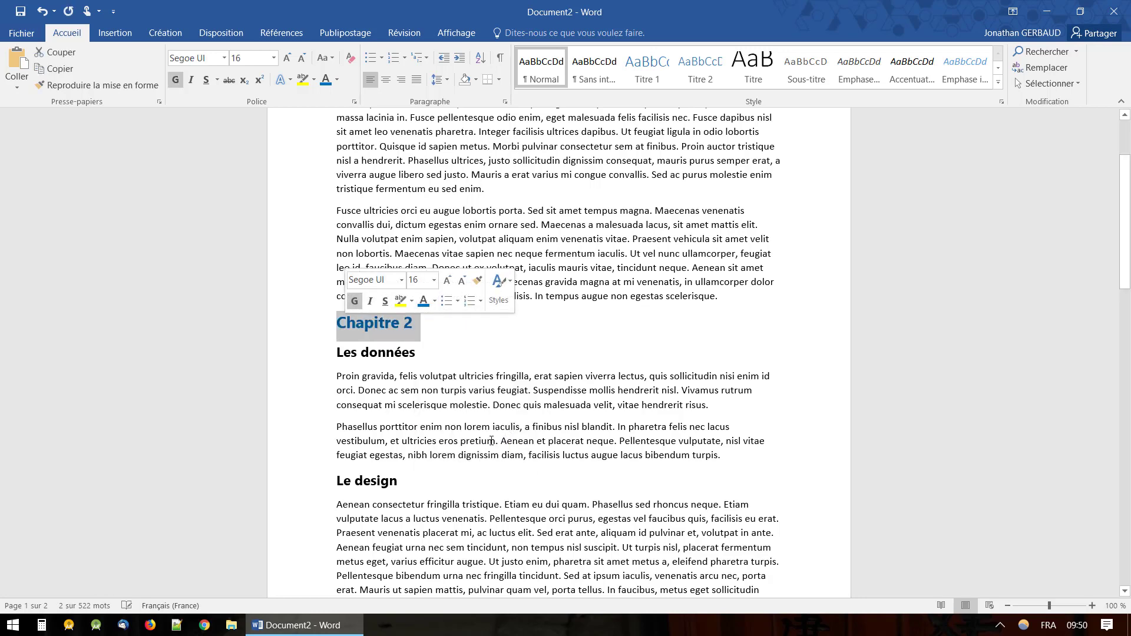
# Step: Apply the same standard blue font color to the "Chapitre 3" heading
pyautogui.scroll(-8, 438, 417)
pyautogui.moveTo(415, 384); pyautogui.dragTo(338, 386)
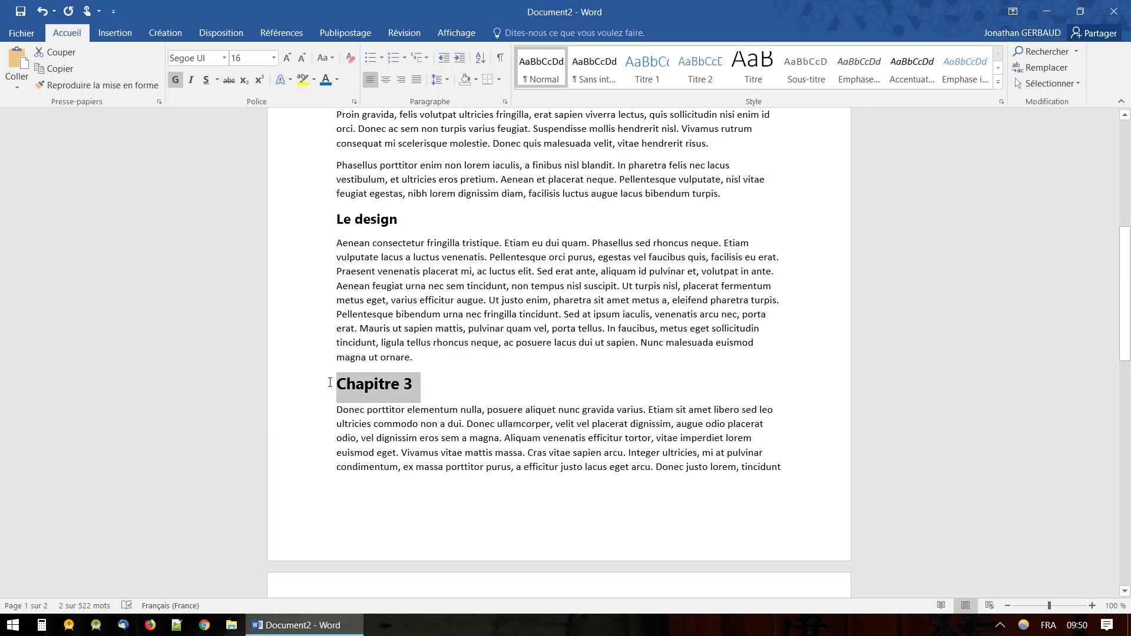
pyautogui.click(410, 360)
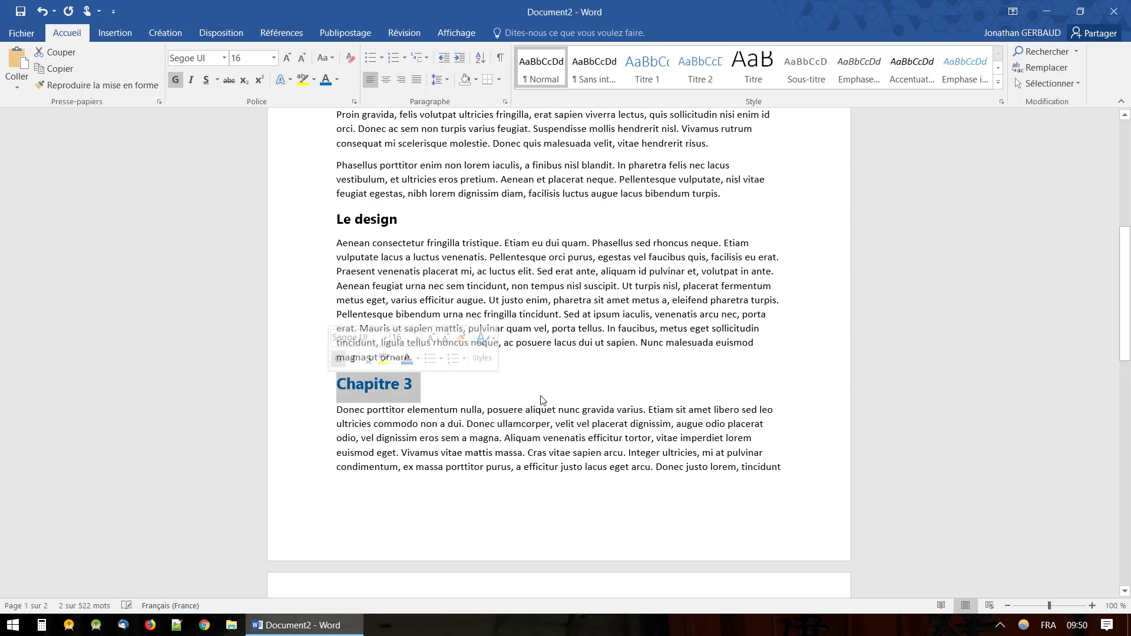
pyautogui.click(535, 380)
# Step: Set the font size of the "Chapitre 2" heading to 14 and compare it with the other headings
pyautogui.scroll(10, 530, 366)
pyautogui.scroll(1, 528, 360)
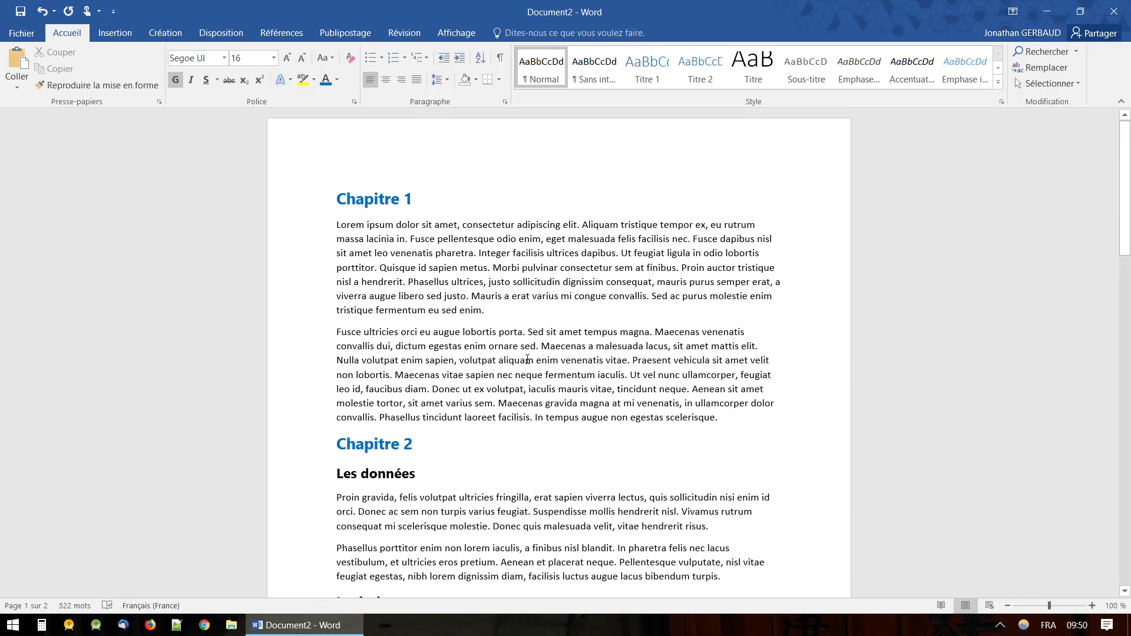
pyautogui.scroll(-1, 527, 360)
pyautogui.scroll(-1, 528, 360)
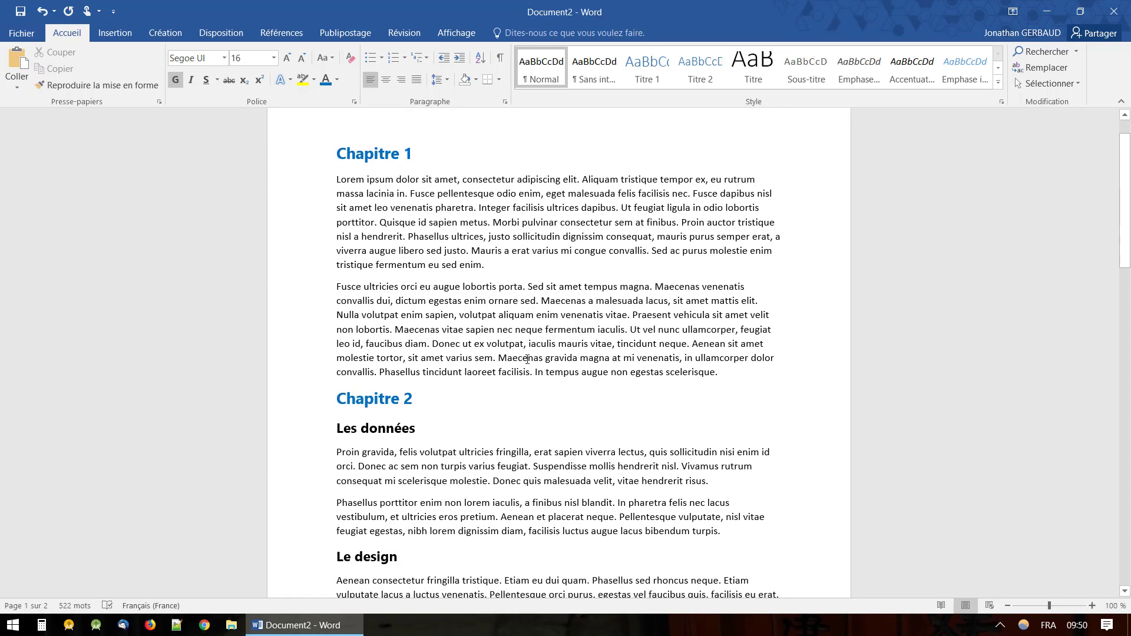
pyautogui.scroll(-2, 527, 359)
pyautogui.scroll(2, 527, 358)
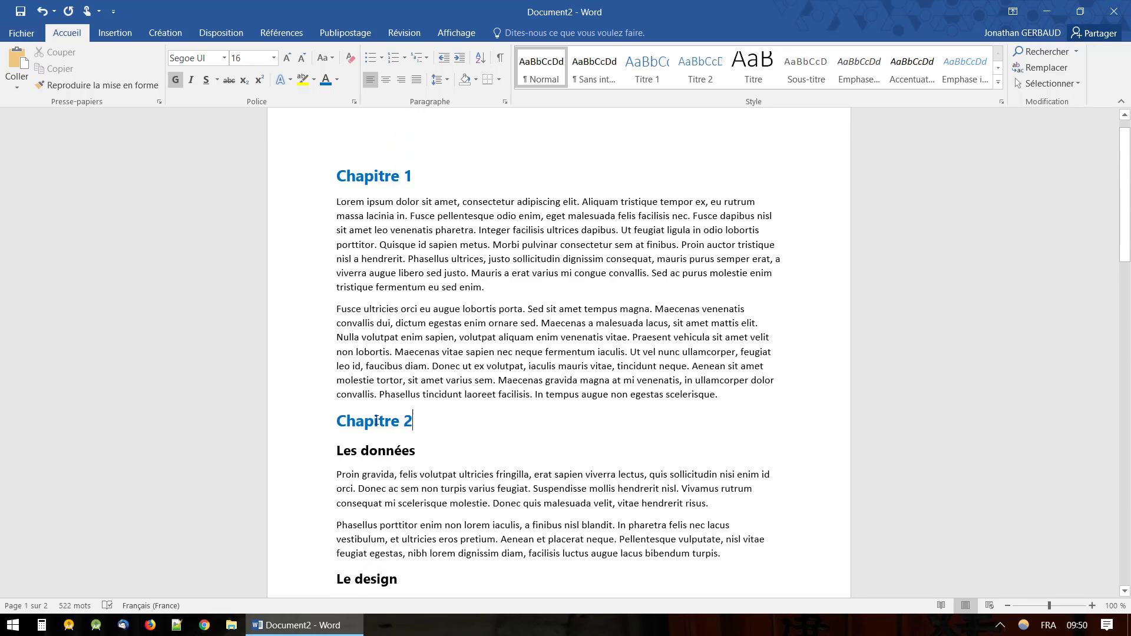
pyautogui.moveTo(415, 420); pyautogui.dragTo(338, 420)
pyautogui.click(424, 372)
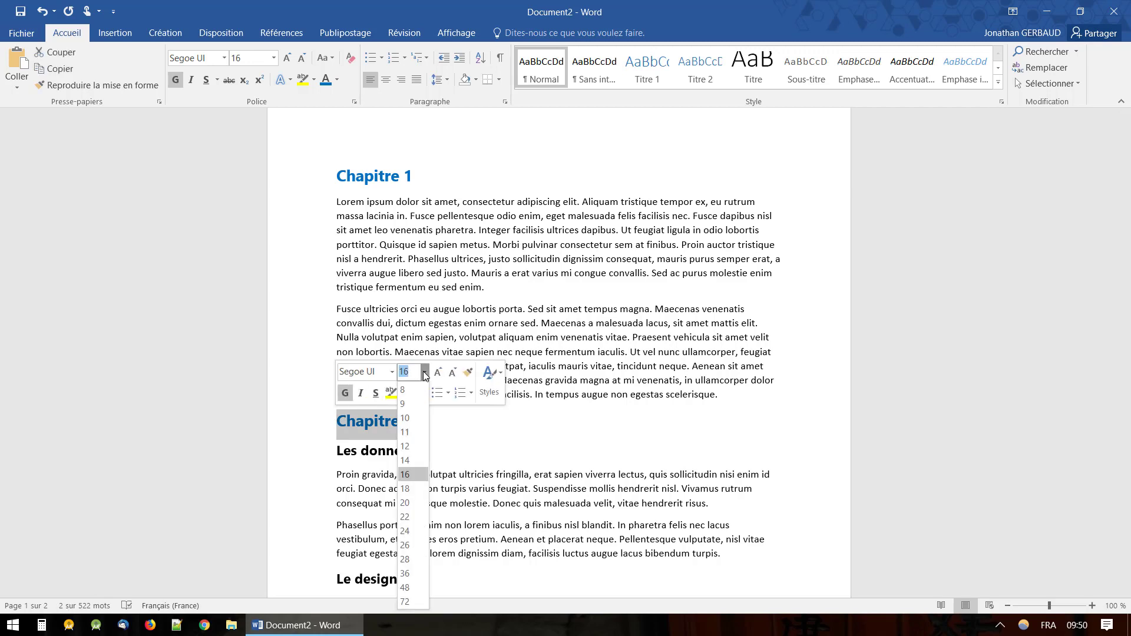
pyautogui.click(412, 461)
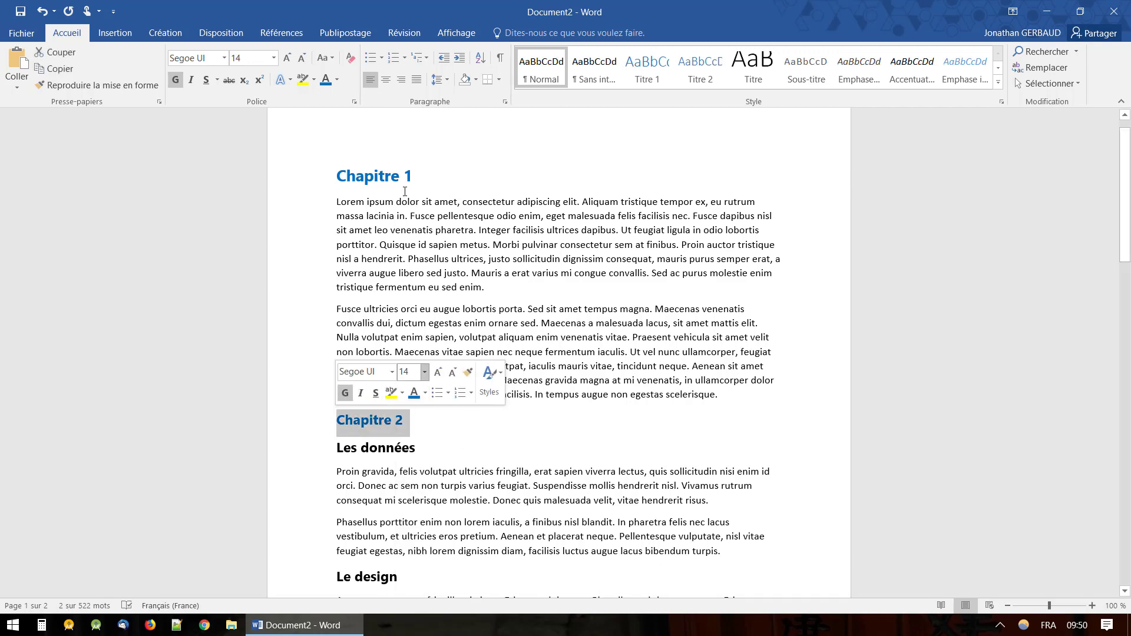
pyautogui.click(374, 452)
pyautogui.scroll(-3, 438, 456)
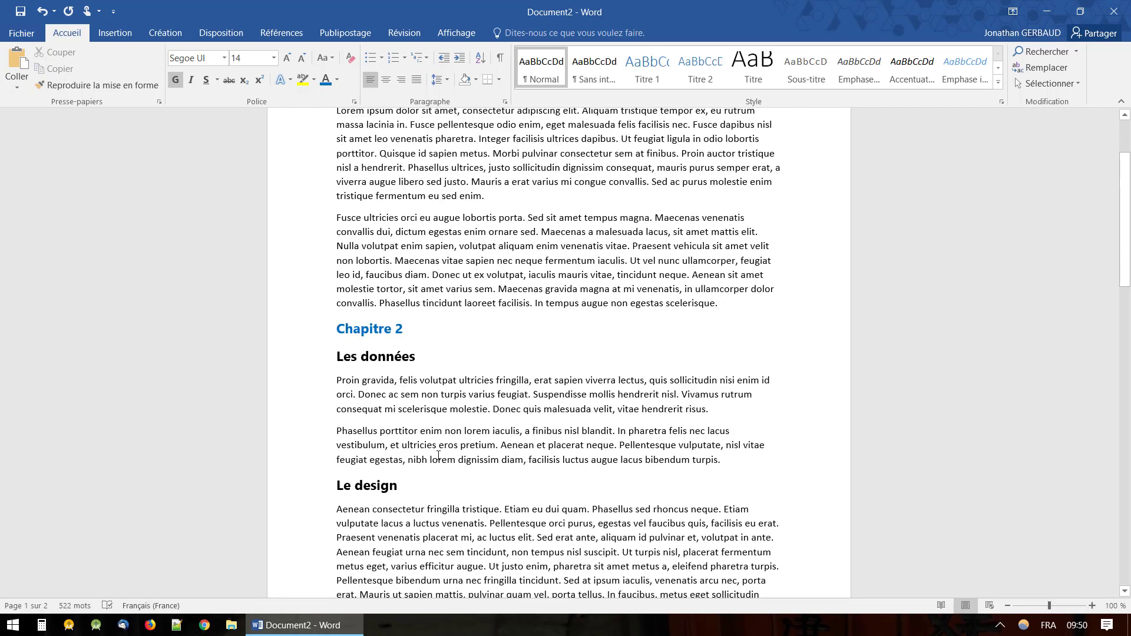
pyautogui.scroll(3, 437, 455)
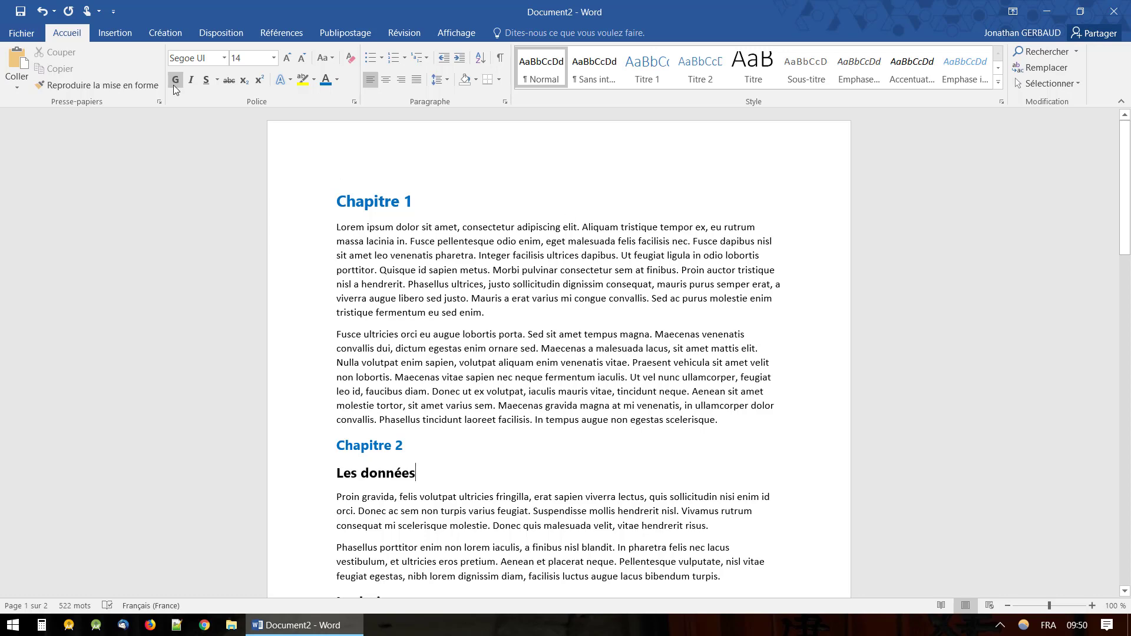
# Step: Undo all the manual formatting applied to the chapter headings, the subheadings and the closing quotation
pyautogui.click(43, 12)
pyautogui.click(43, 12)
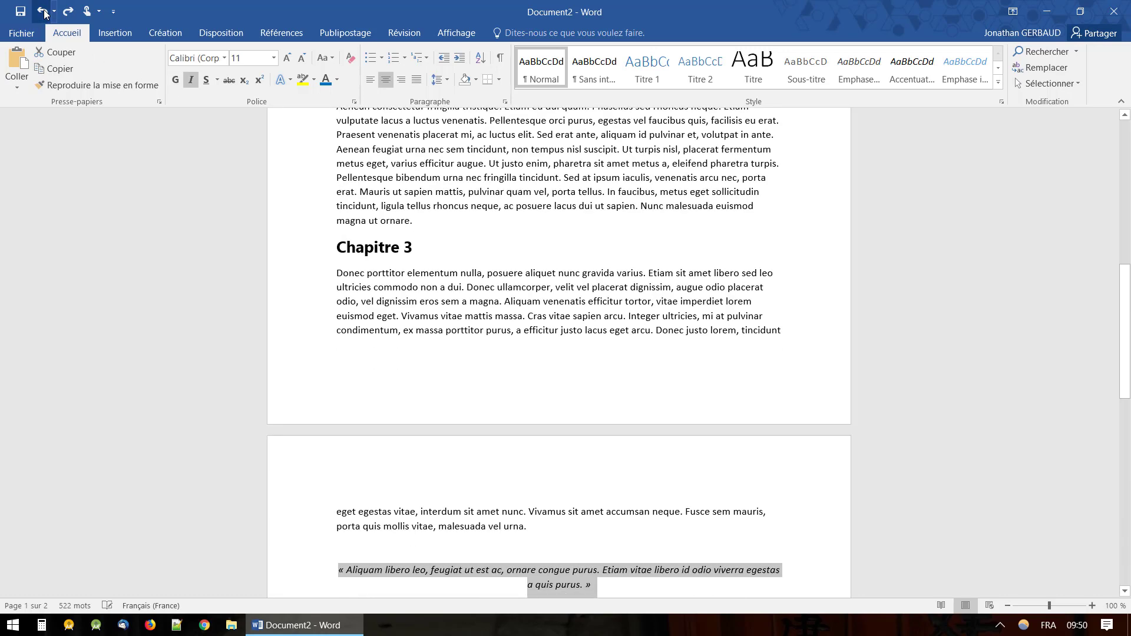
pyautogui.click(44, 12)
pyautogui.click(43, 12)
pyautogui.click(44, 12)
pyautogui.click(44, 12)
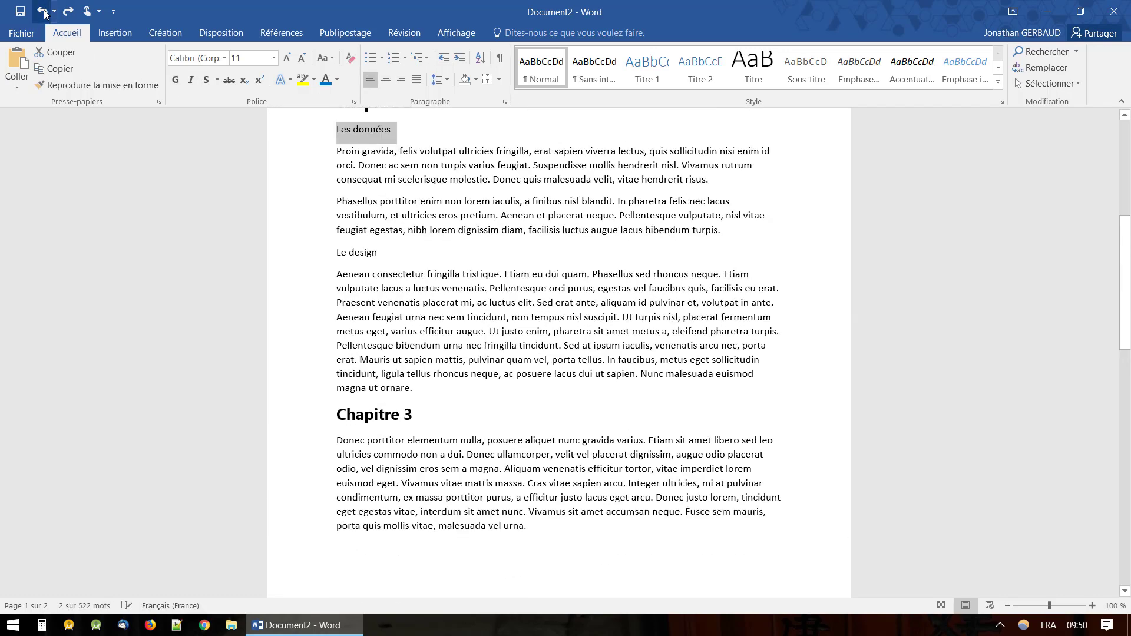
pyautogui.click(44, 12)
pyautogui.click(43, 12)
pyautogui.click(43, 12)
pyautogui.click(44, 11)
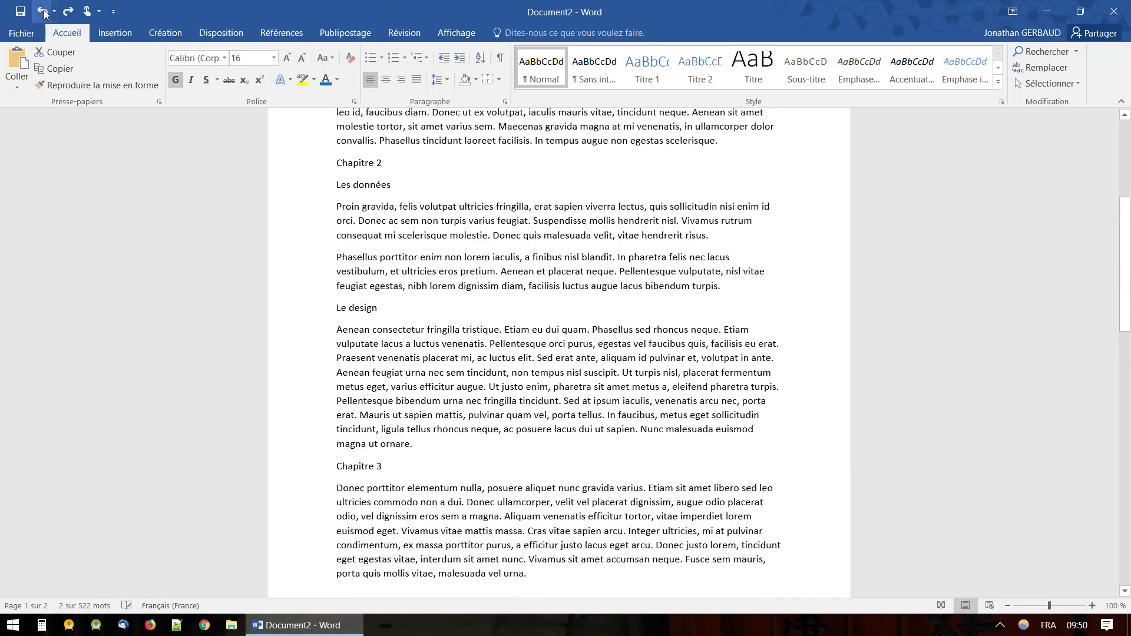
pyautogui.click(43, 11)
pyautogui.click(44, 12)
pyautogui.click(416, 272)
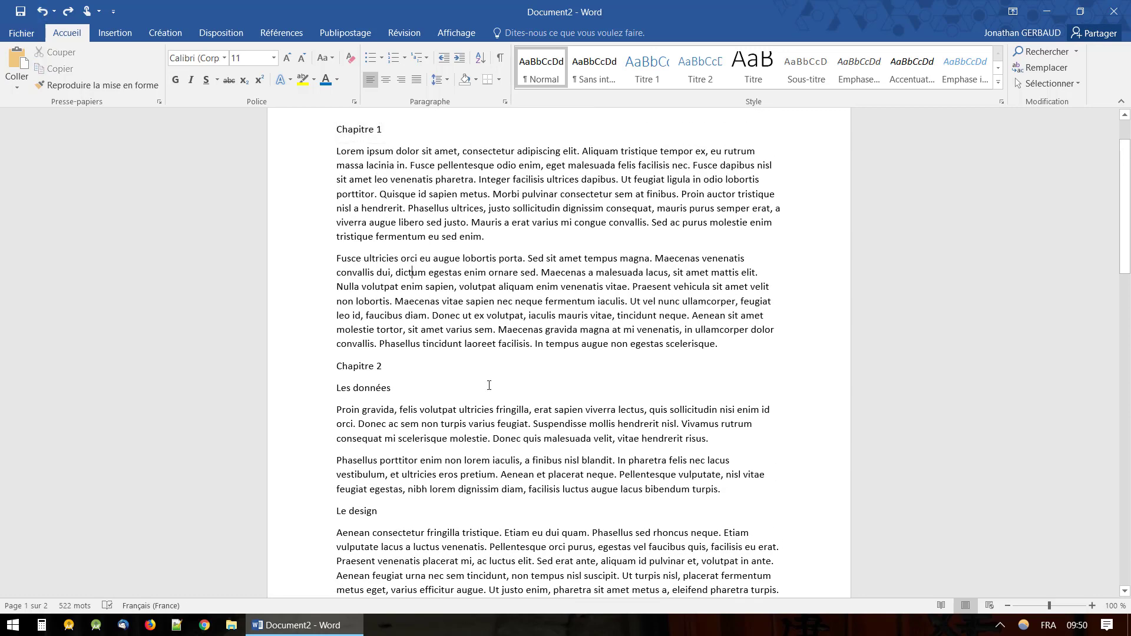
# Step: Apply the Titre 1 style to the "Chapitre 1" heading and compare its font with that of the body paragraph below it
pyautogui.scroll(-8, 489, 385)
pyautogui.scroll(10, 489, 385)
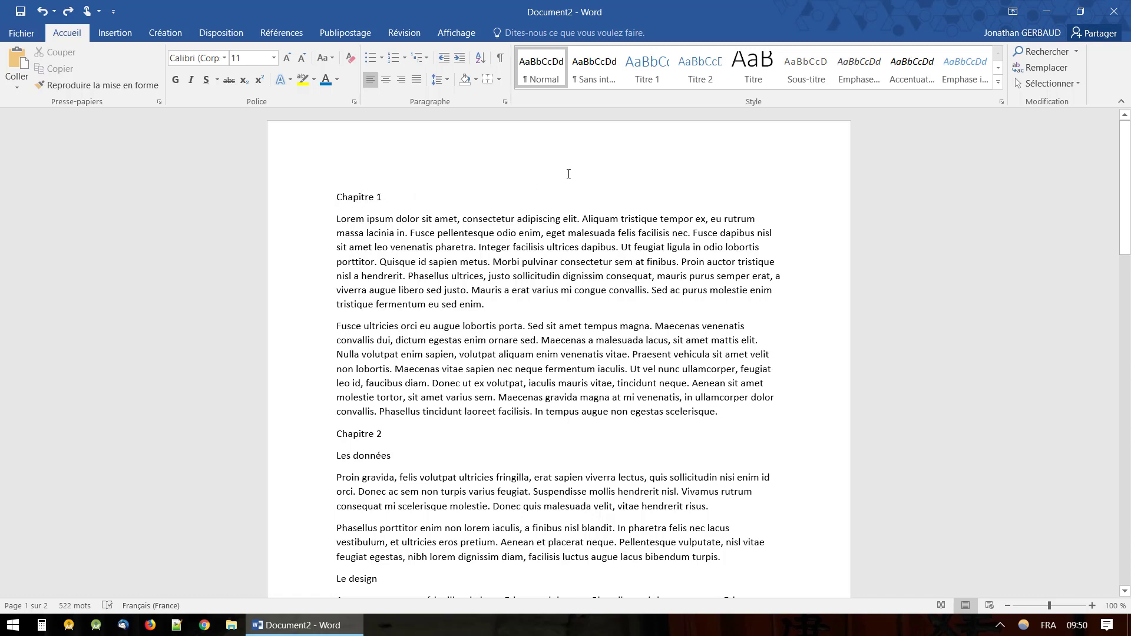
pyautogui.click(651, 80)
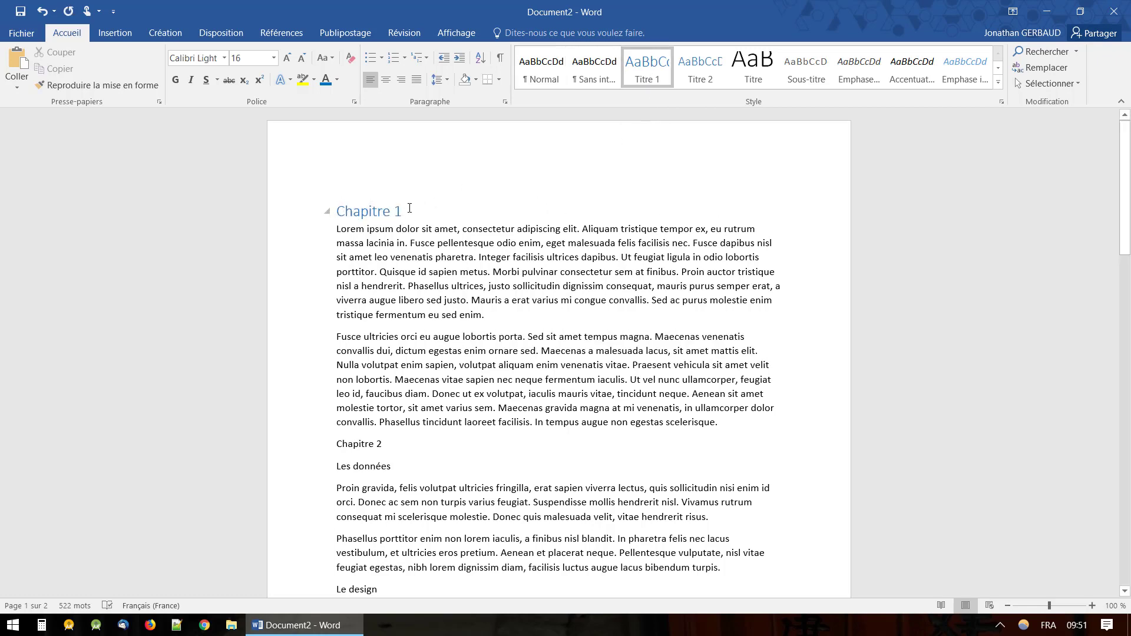
pyautogui.click(373, 212)
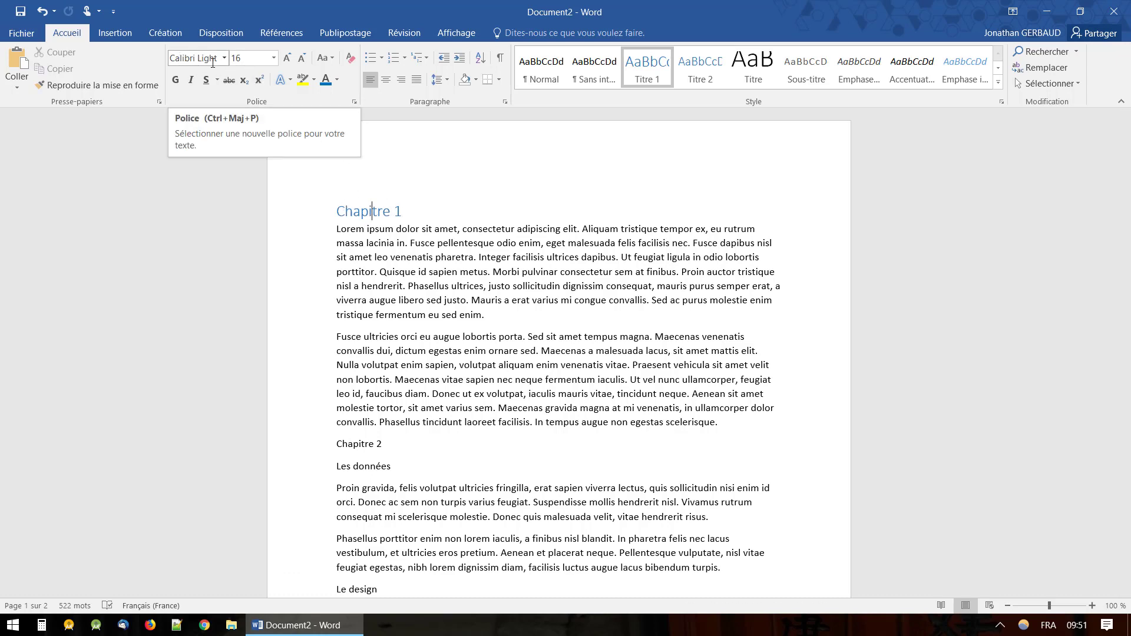
pyautogui.click(394, 257)
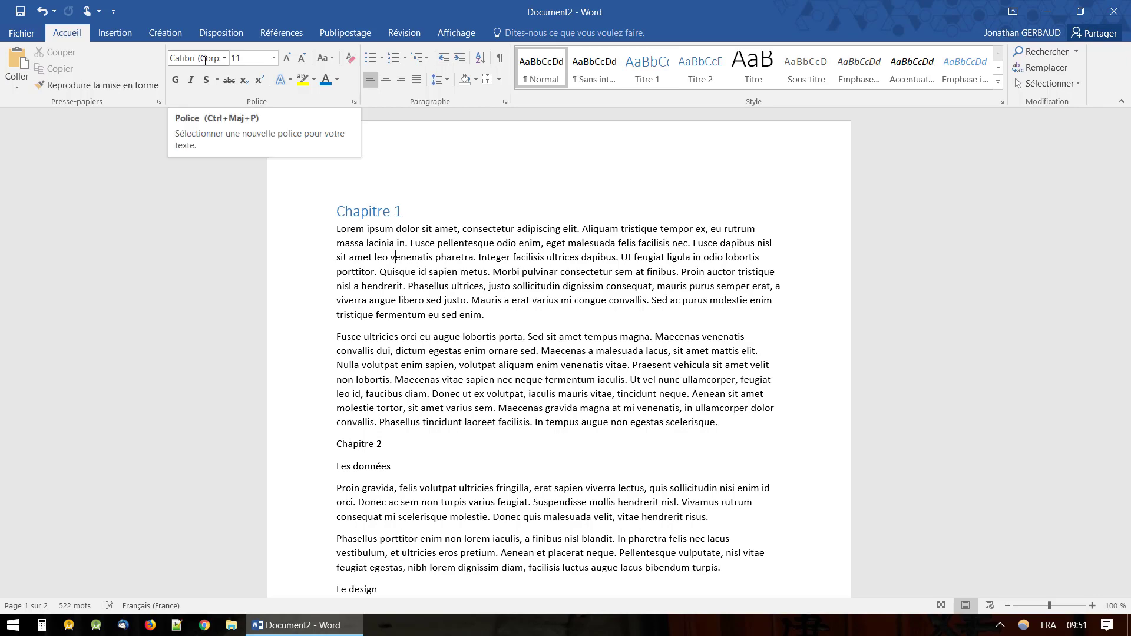
pyautogui.click(417, 268)
# Step: Apply the Titre 1 style to the "Chapitre 2" and "Chapitre 3" headings
pyautogui.scroll(-3, 370, 294)
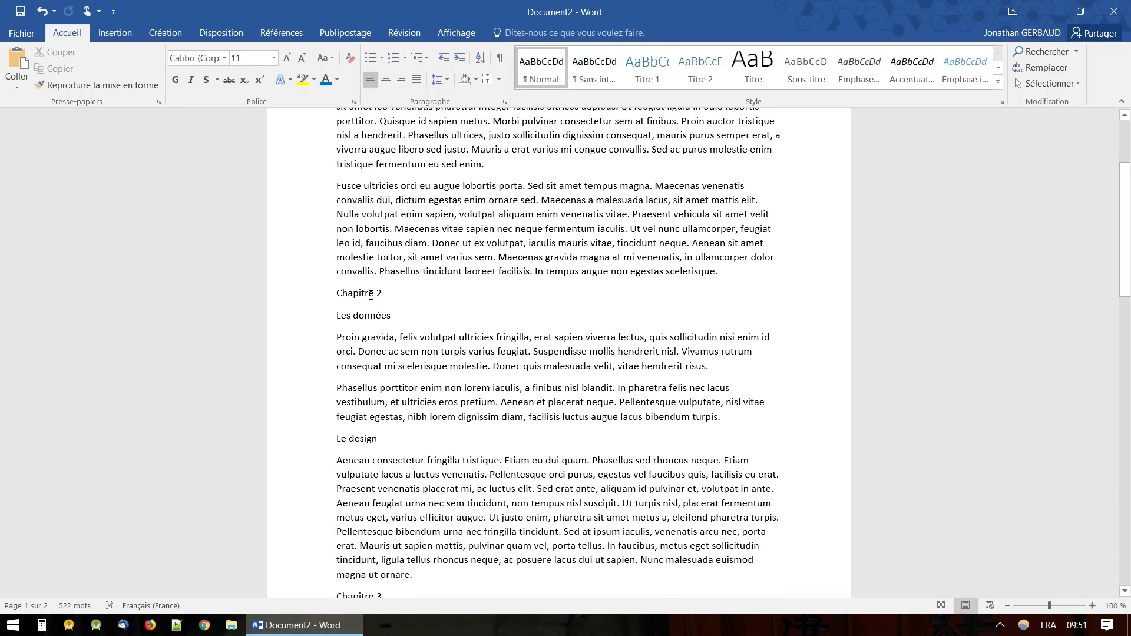
pyautogui.click(647, 67)
pyautogui.scroll(-4, 525, 360)
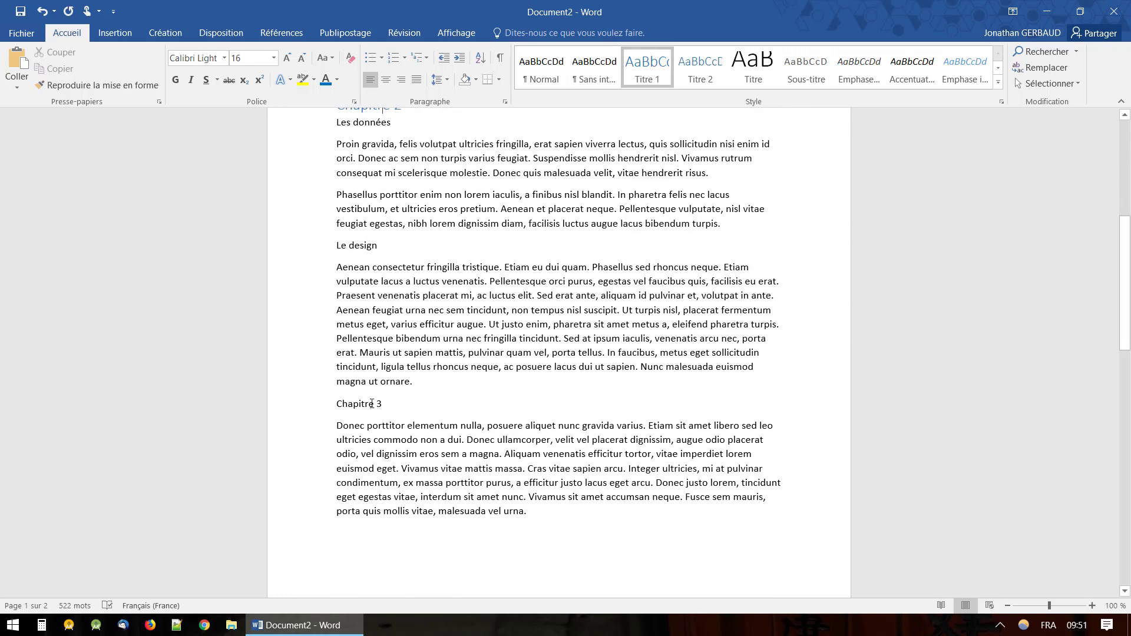
pyautogui.click(369, 405)
pyautogui.click(648, 83)
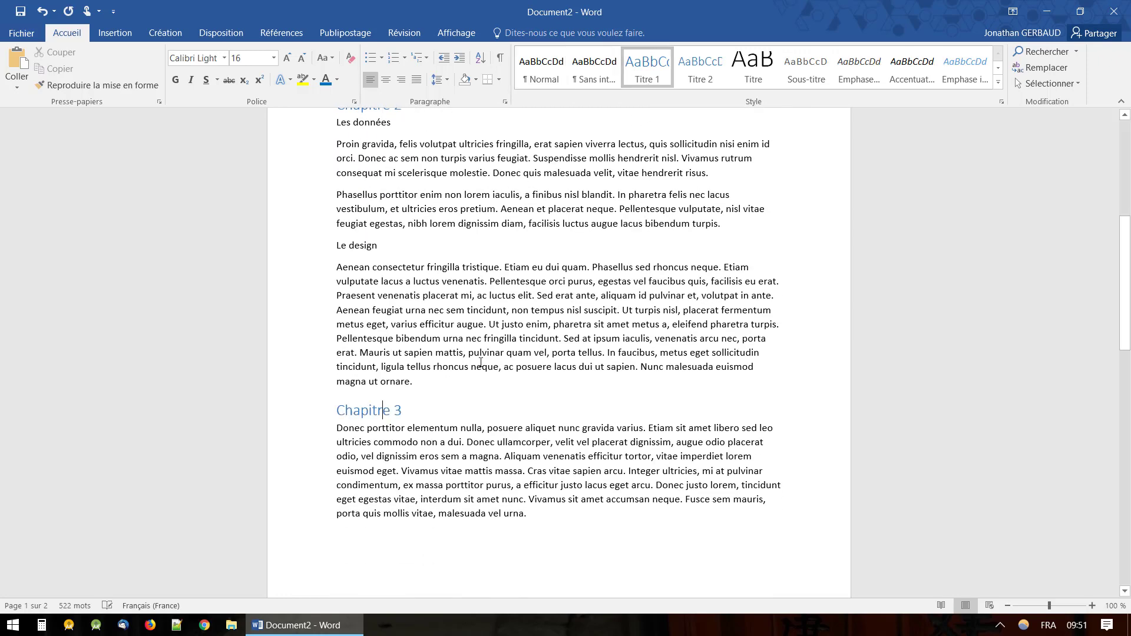
# Step: Apply the Titre 2 style to the "Les données" and "Le design" subheadings under Chapitre 2
pyautogui.scroll(8, 489, 296)
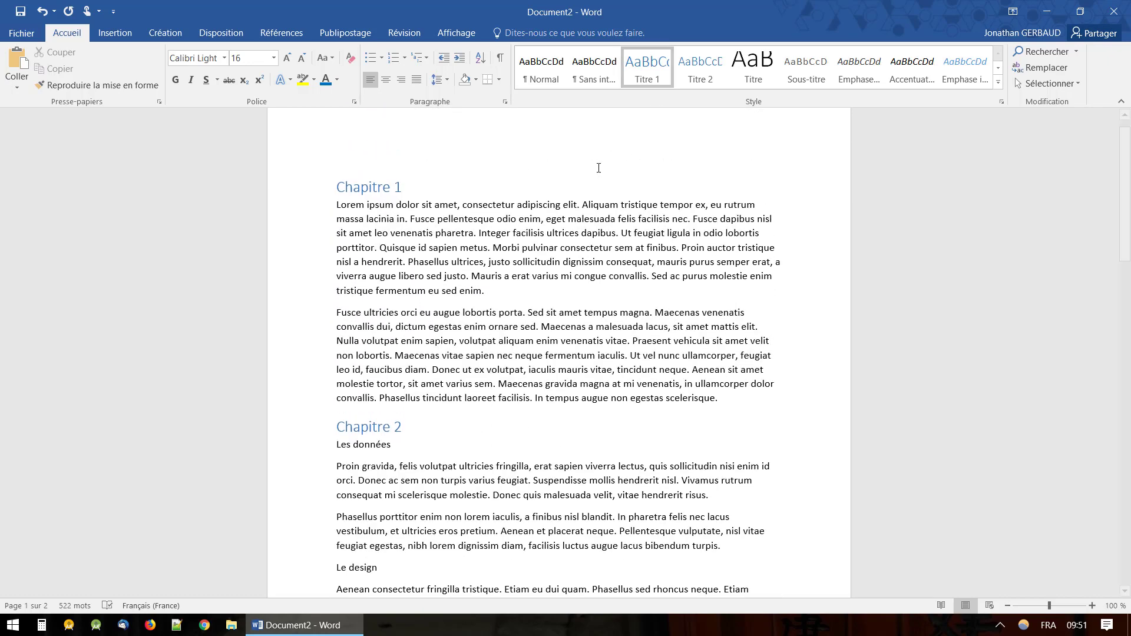
pyautogui.scroll(-6, 448, 407)
pyautogui.scroll(3, 447, 408)
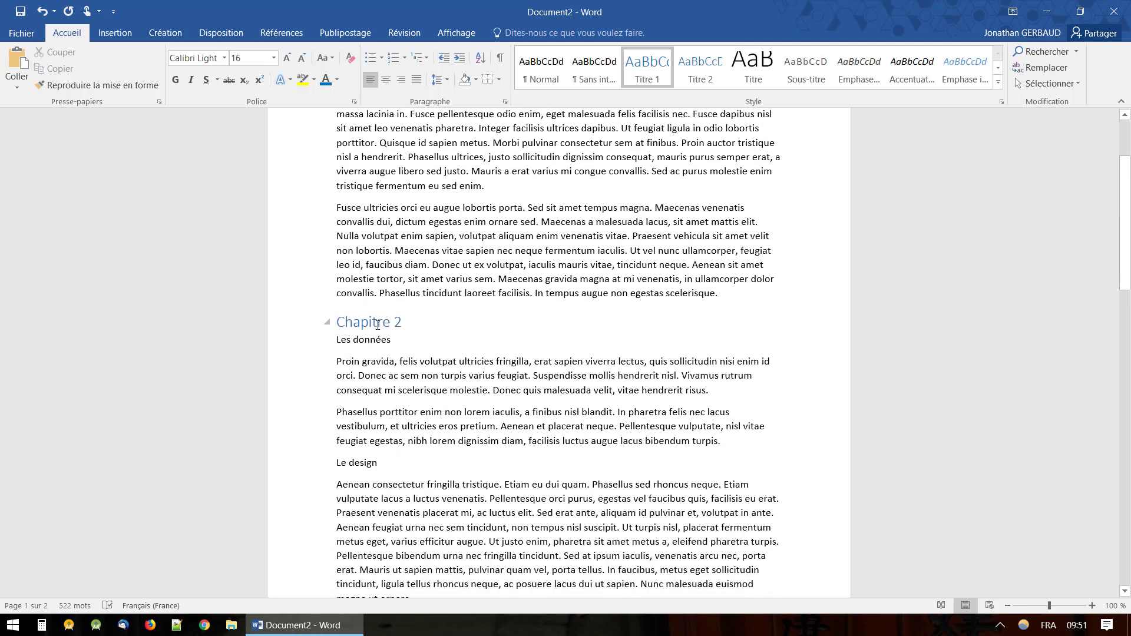
pyautogui.scroll(-2, 396, 350)
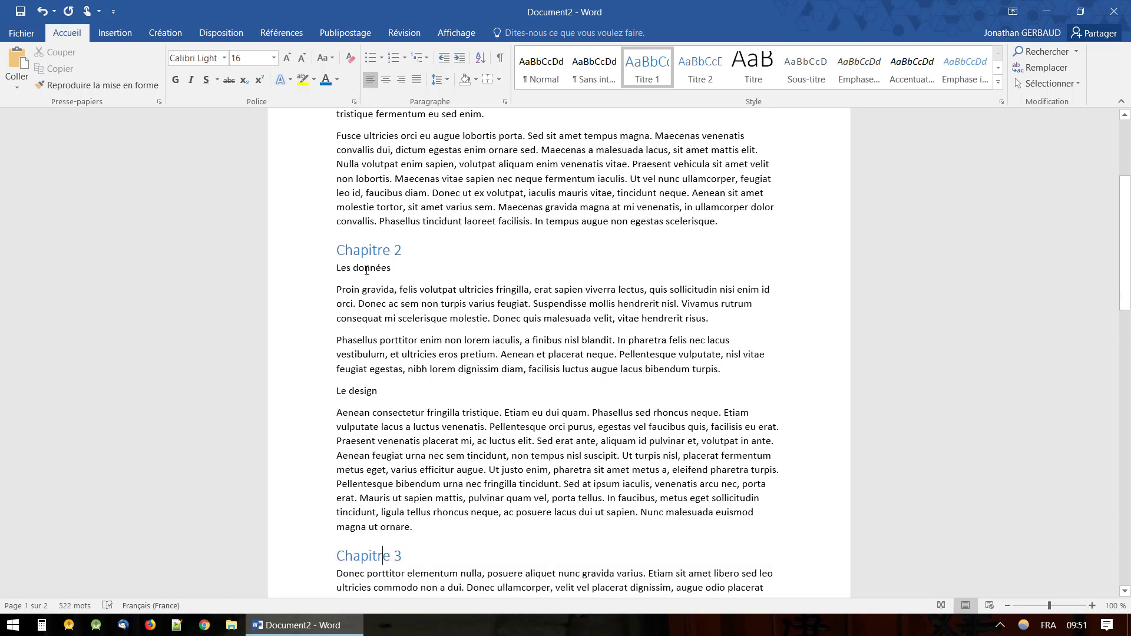
pyautogui.click(367, 269)
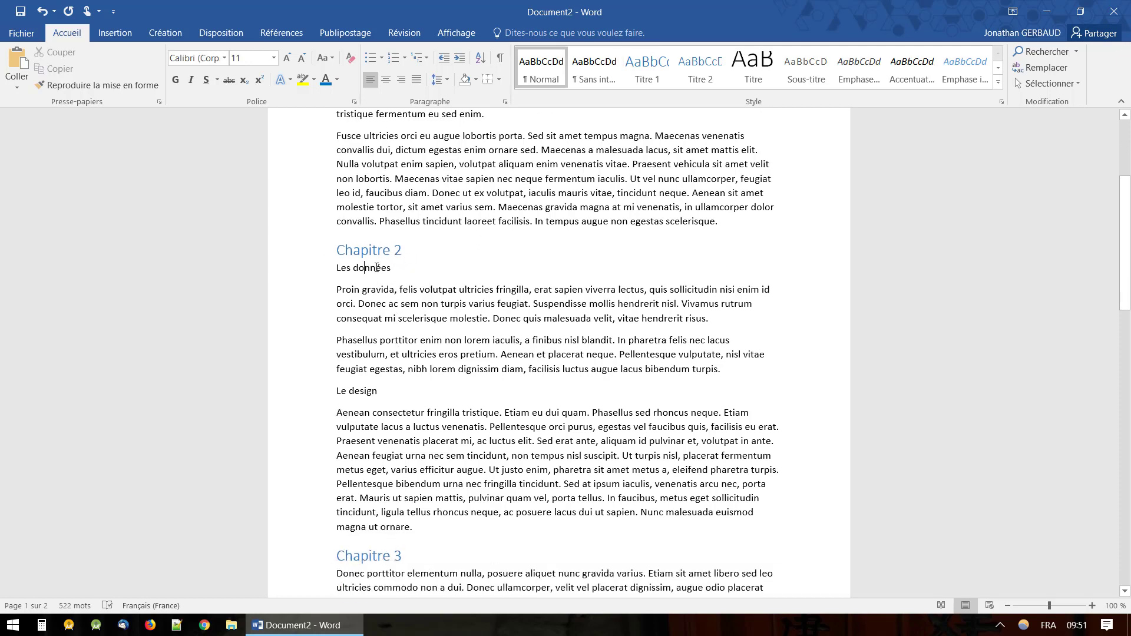
pyautogui.click(701, 81)
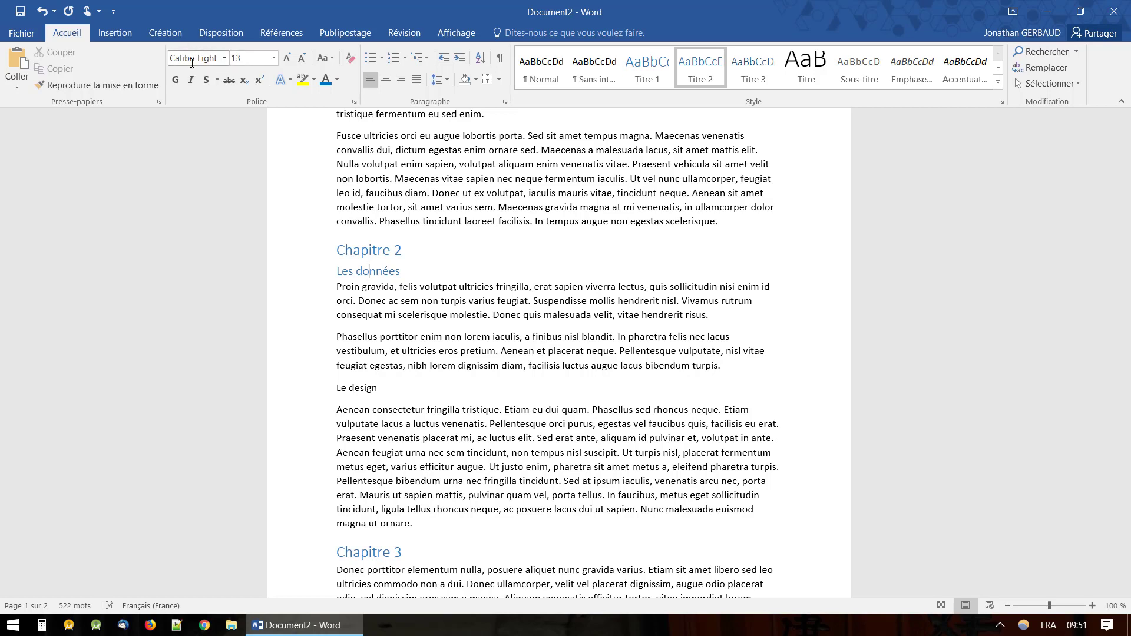
pyautogui.click(372, 387)
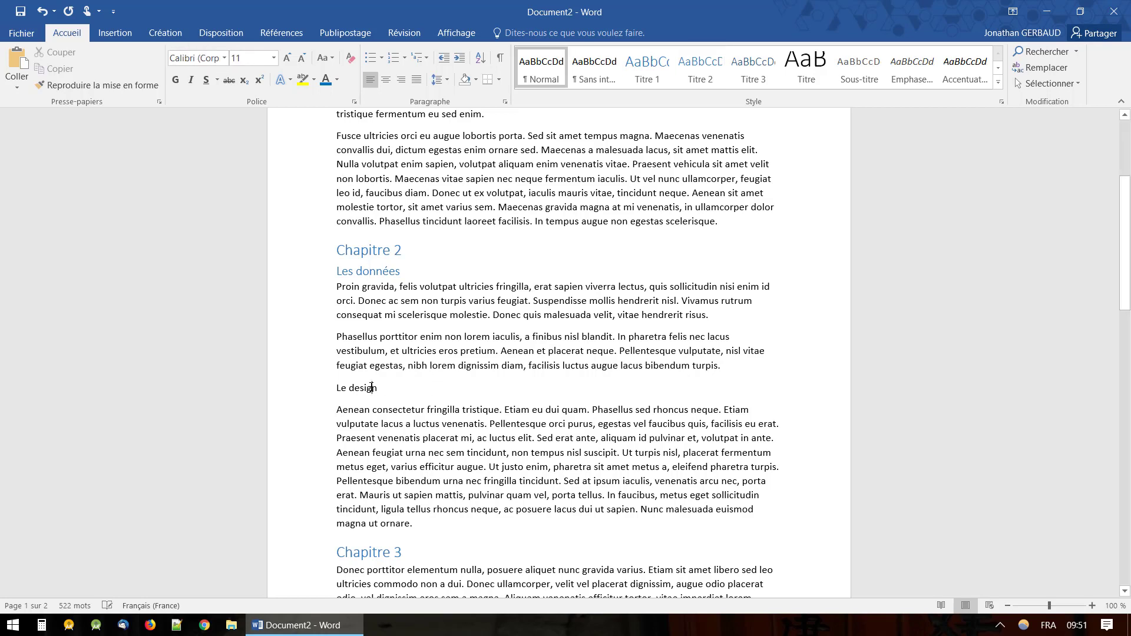
pyautogui.click(700, 68)
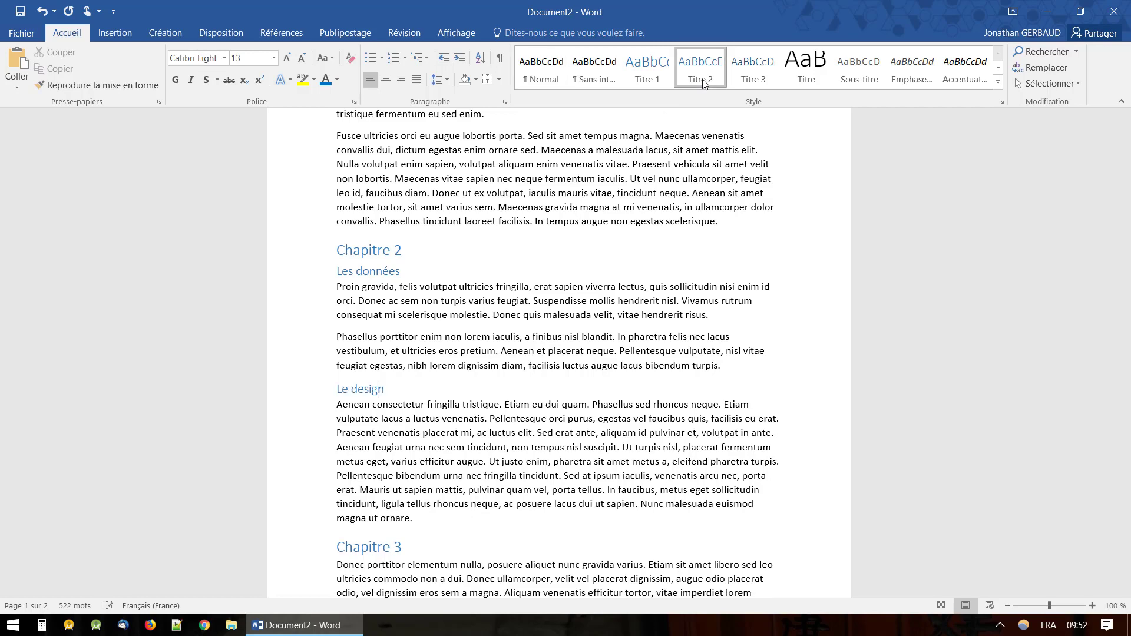
# Step: Apply the Citation style to the closing quotation on page 2
pyautogui.scroll(4, 408, 409)
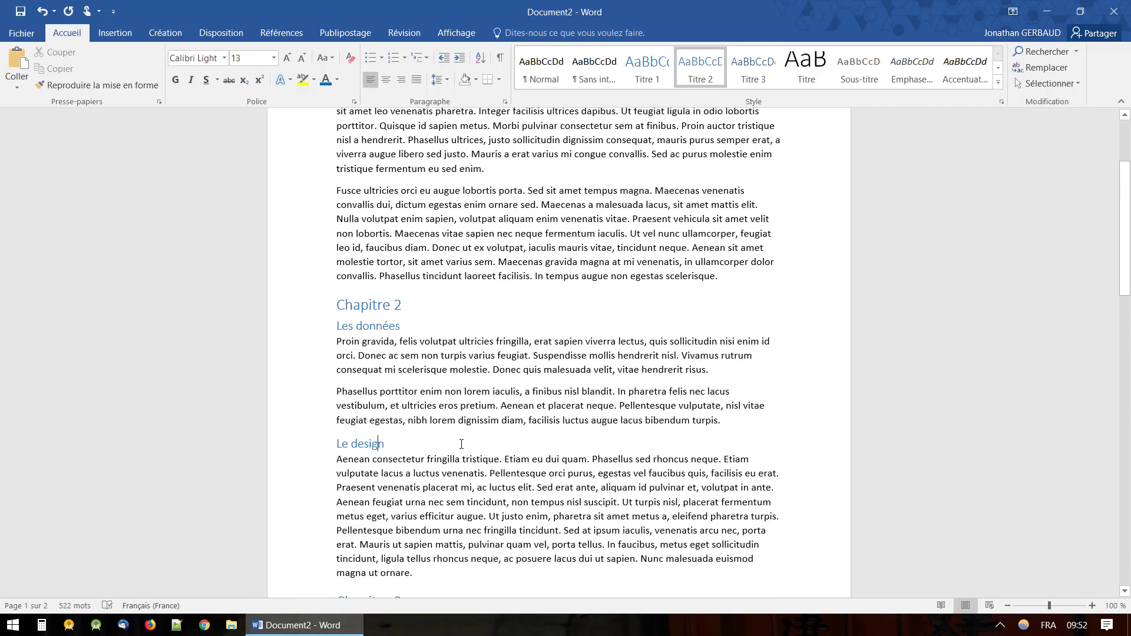
pyautogui.scroll(-10, 461, 443)
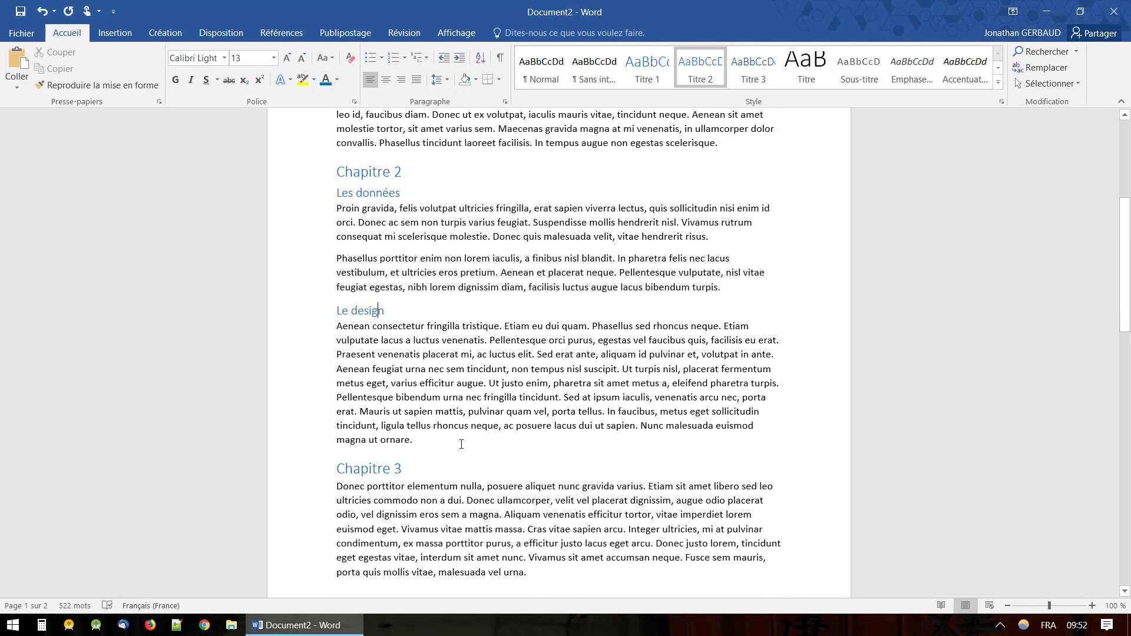
pyautogui.scroll(3, 462, 443)
pyautogui.scroll(6, 461, 444)
pyautogui.scroll(-14, 461, 444)
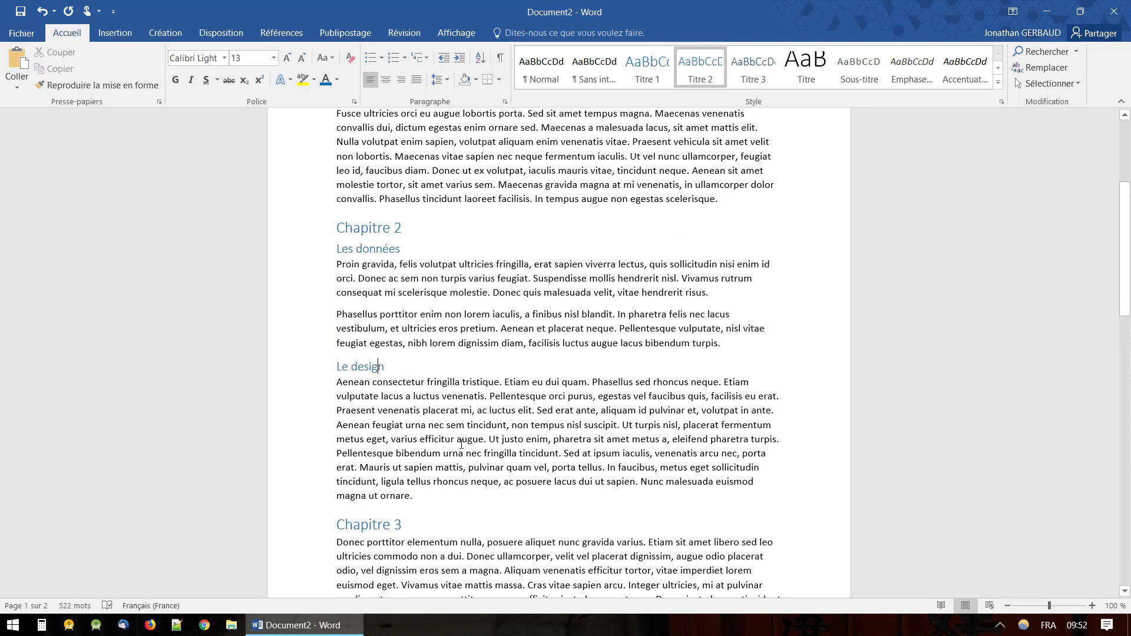
pyautogui.scroll(-3, 462, 444)
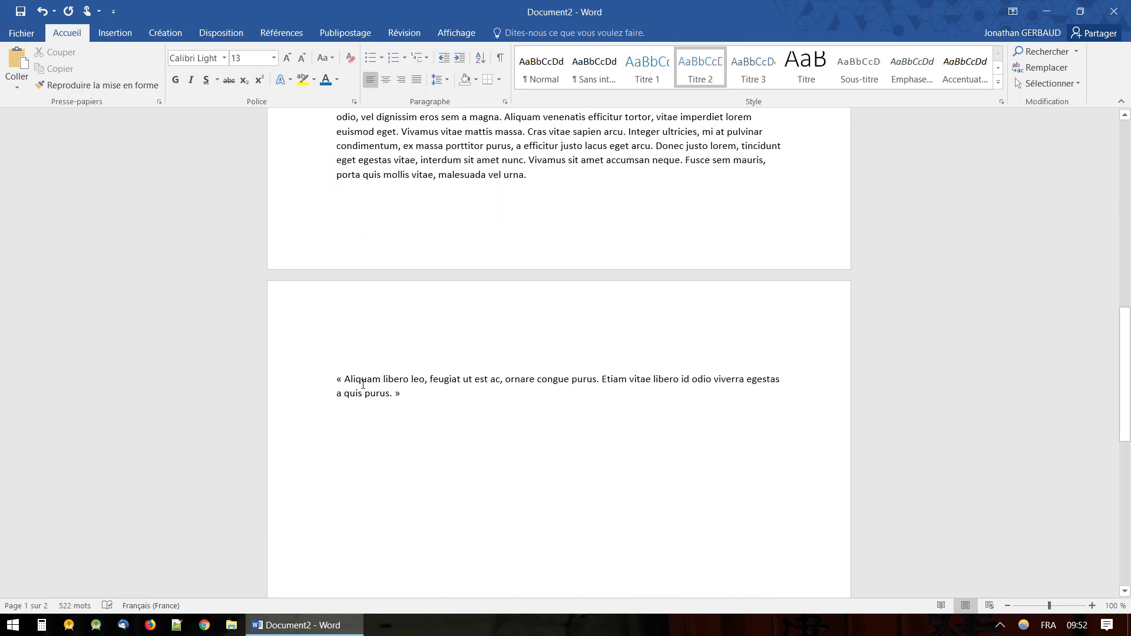
pyautogui.click(363, 382)
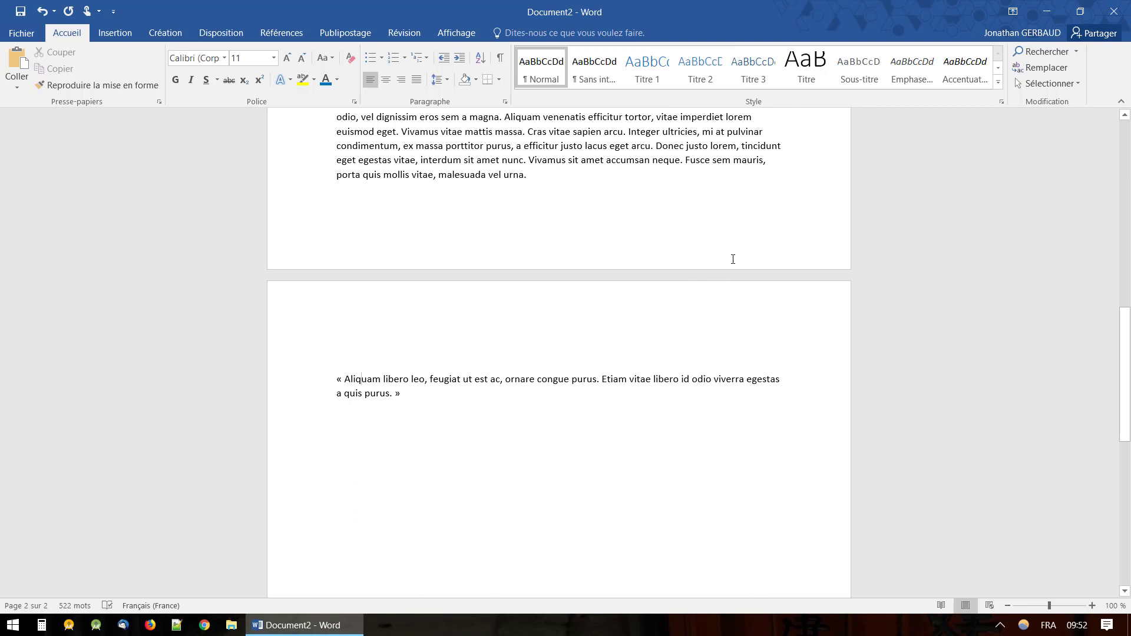
pyautogui.click(999, 83)
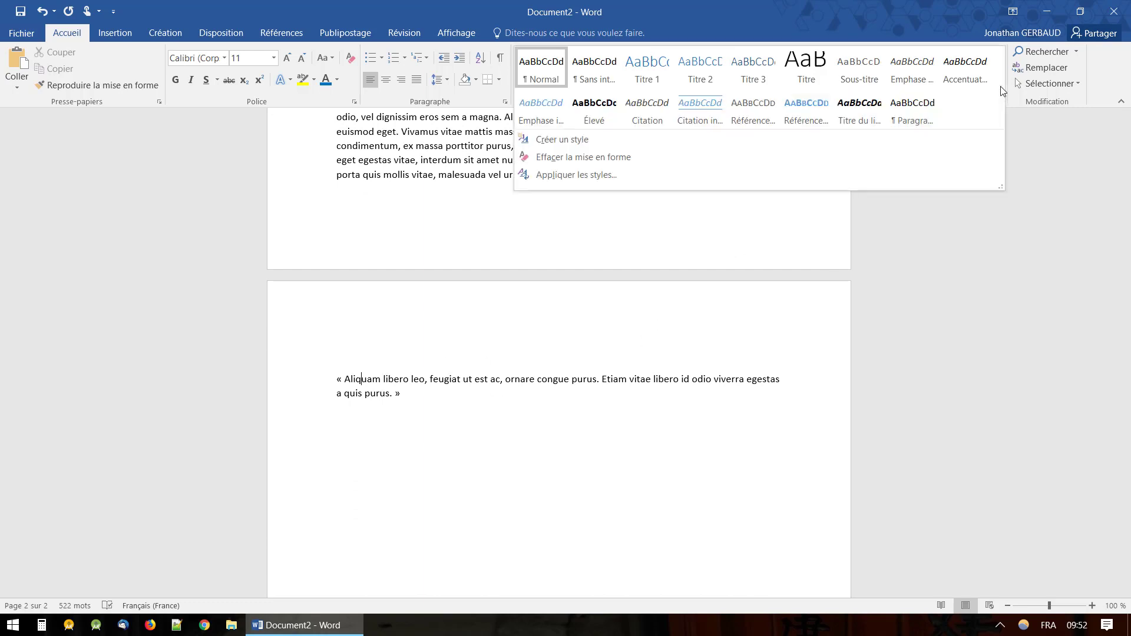
pyautogui.click(647, 122)
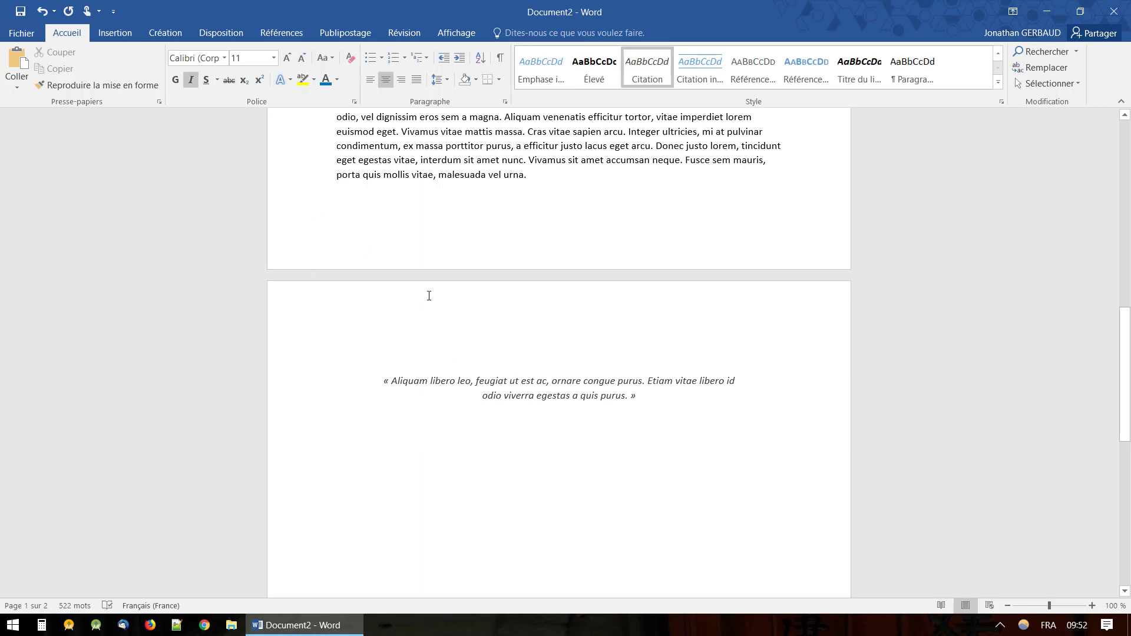
# Step: Compare the closing quotation's formatting with the body paragraph above it, and apply the Citation intense style to the quotation
pyautogui.click(450, 164)
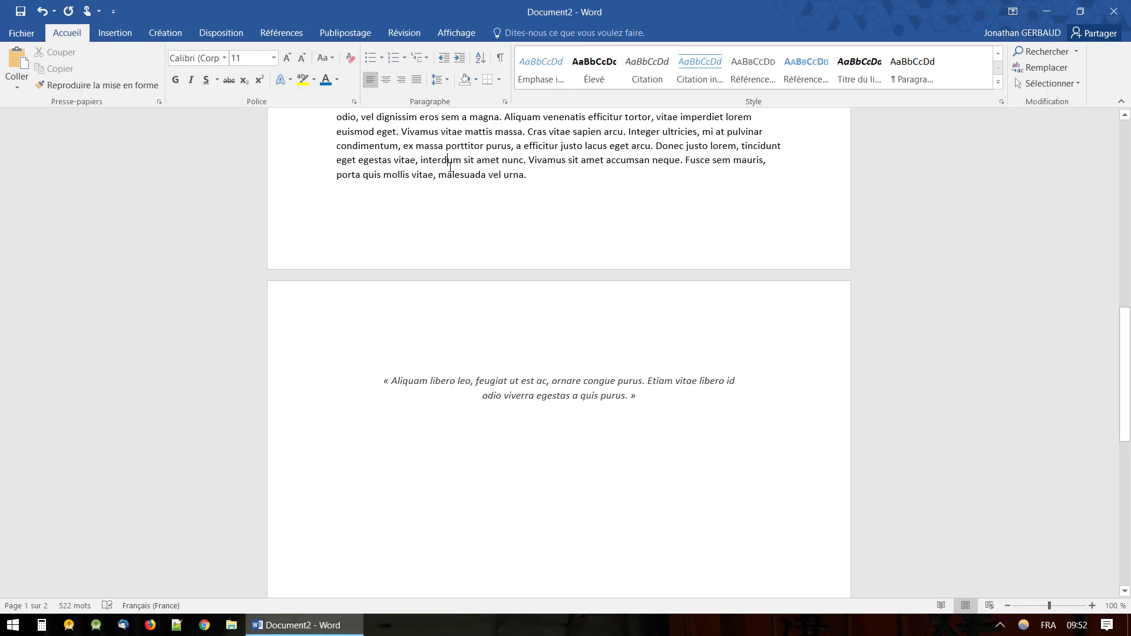
pyautogui.click(523, 402)
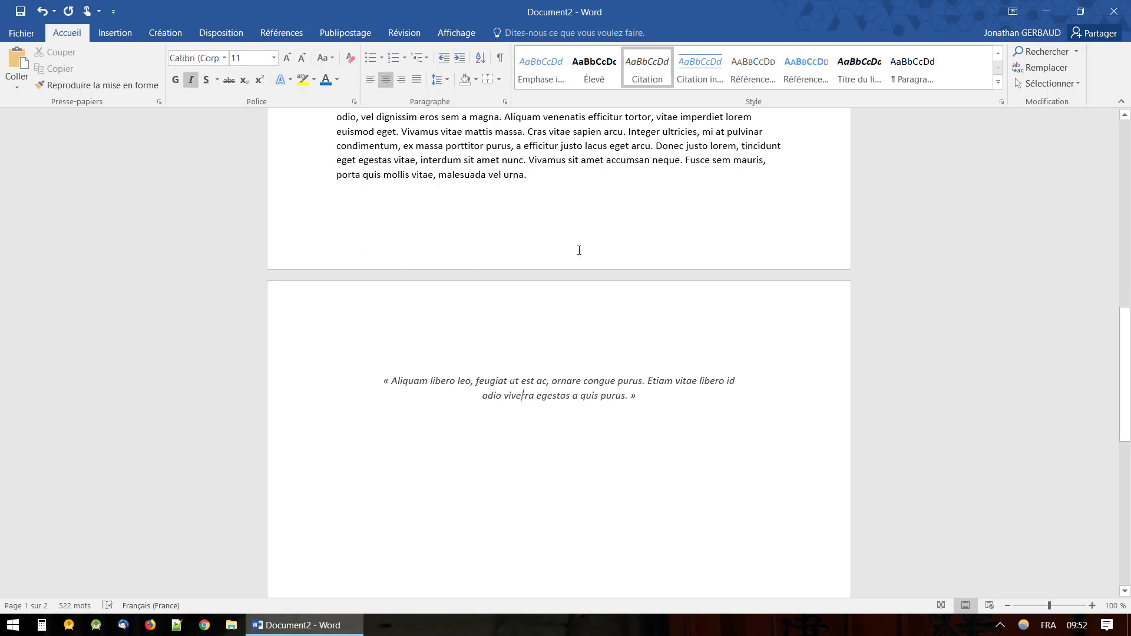
pyautogui.click(702, 82)
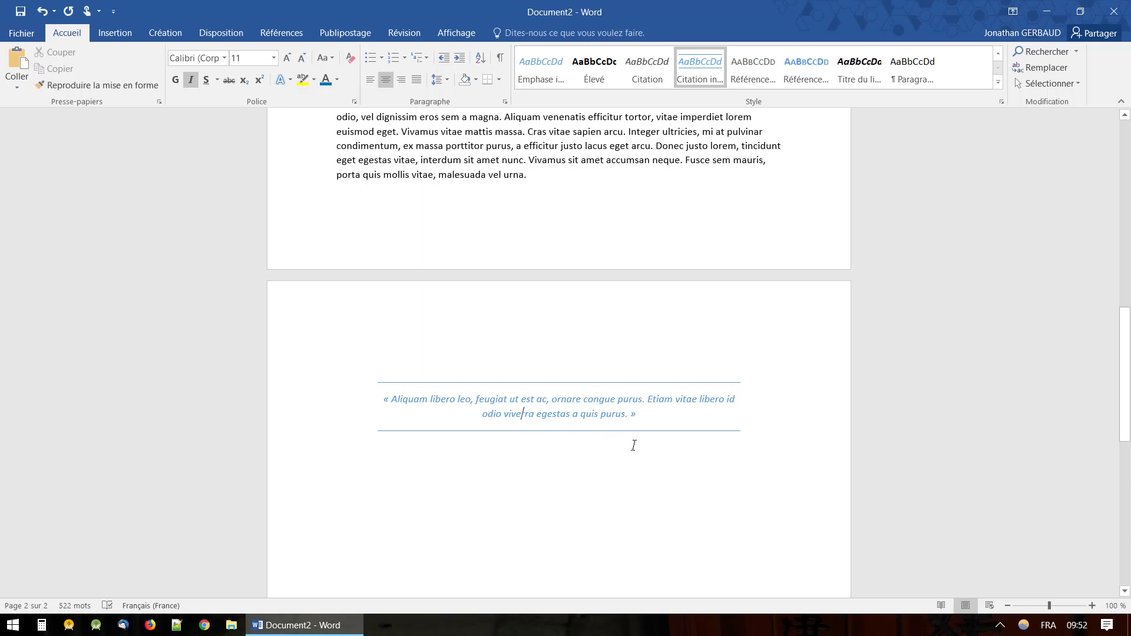
# Step: Review the styled quotation, chapter headings and subheadings throughout the document
pyautogui.scroll(3, 552, 369)
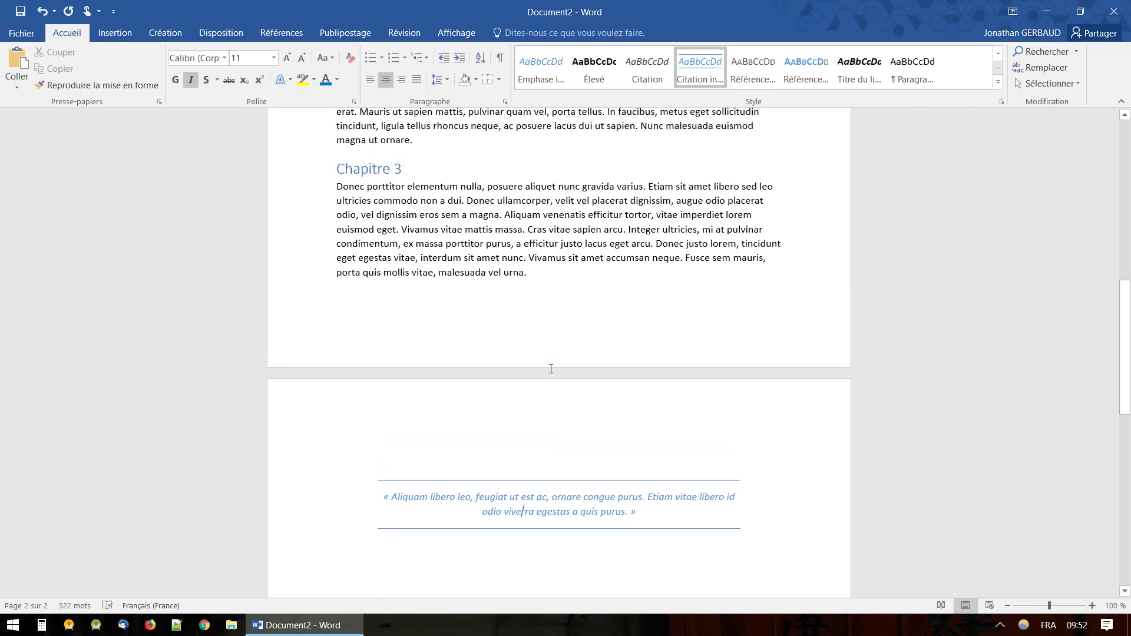
pyautogui.scroll(-5, 551, 369)
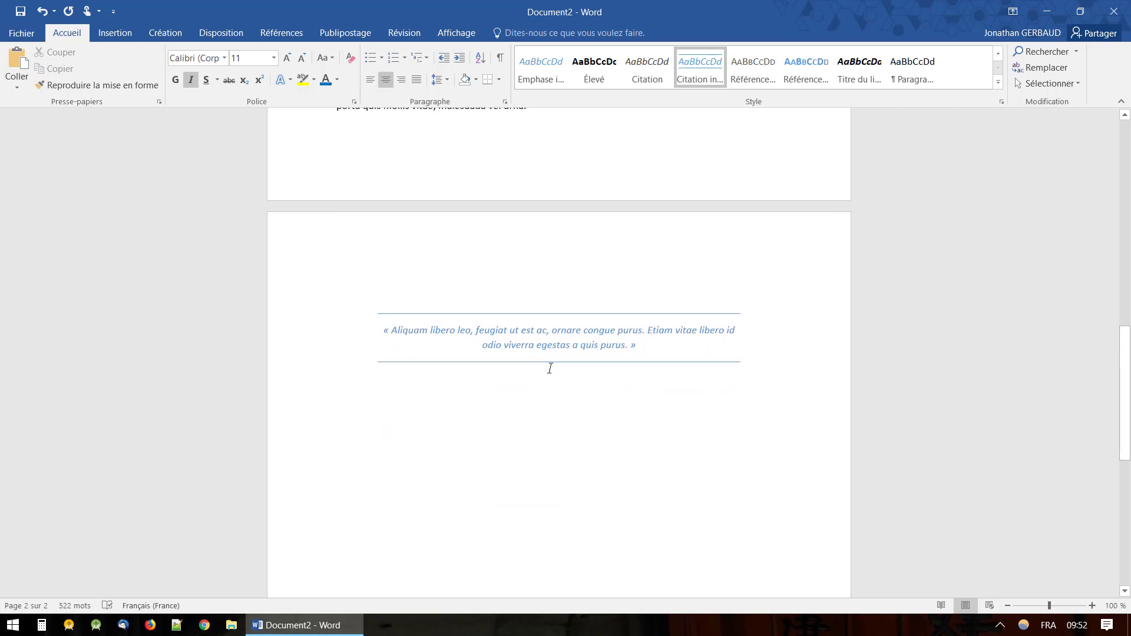
pyautogui.scroll(2, 551, 369)
pyautogui.scroll(1, 551, 369)
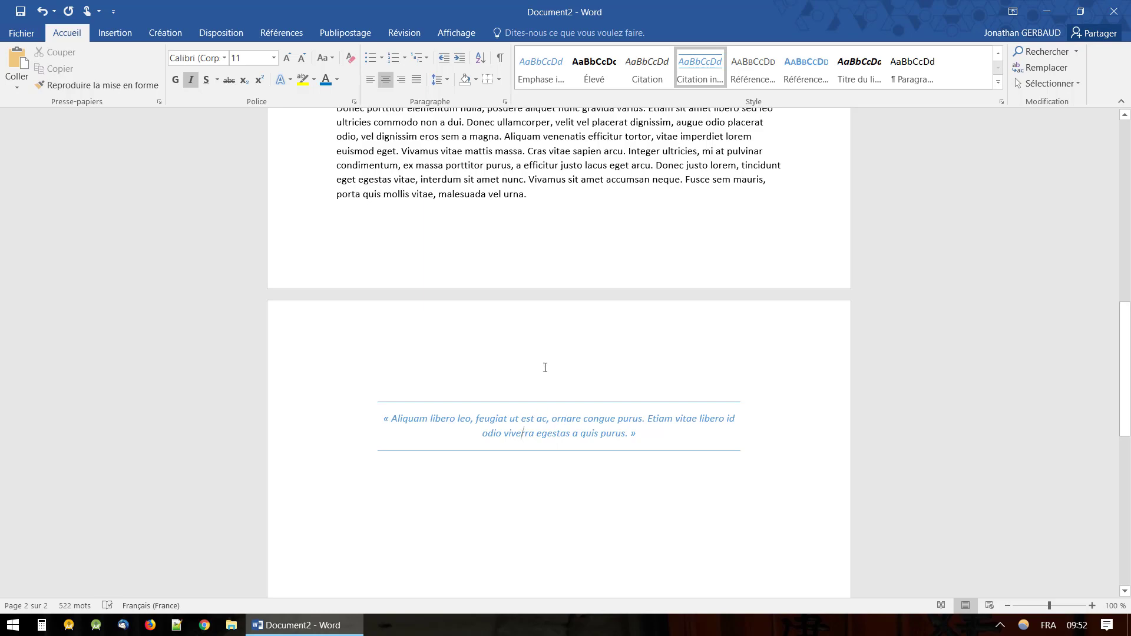
pyautogui.scroll(10, 545, 368)
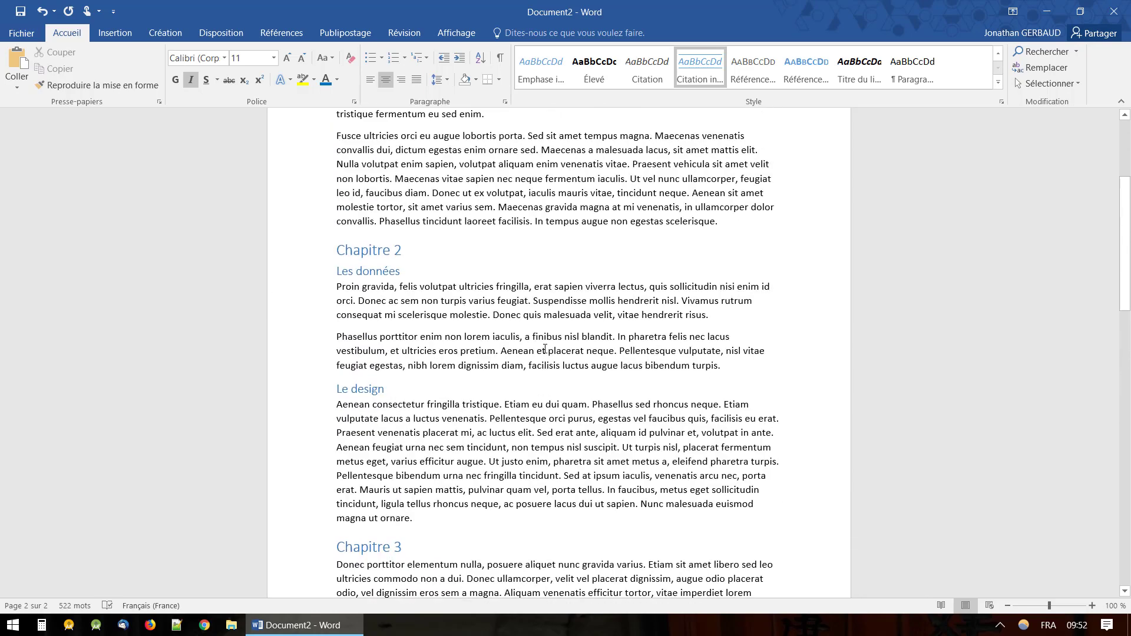
pyautogui.scroll(4, 545, 350)
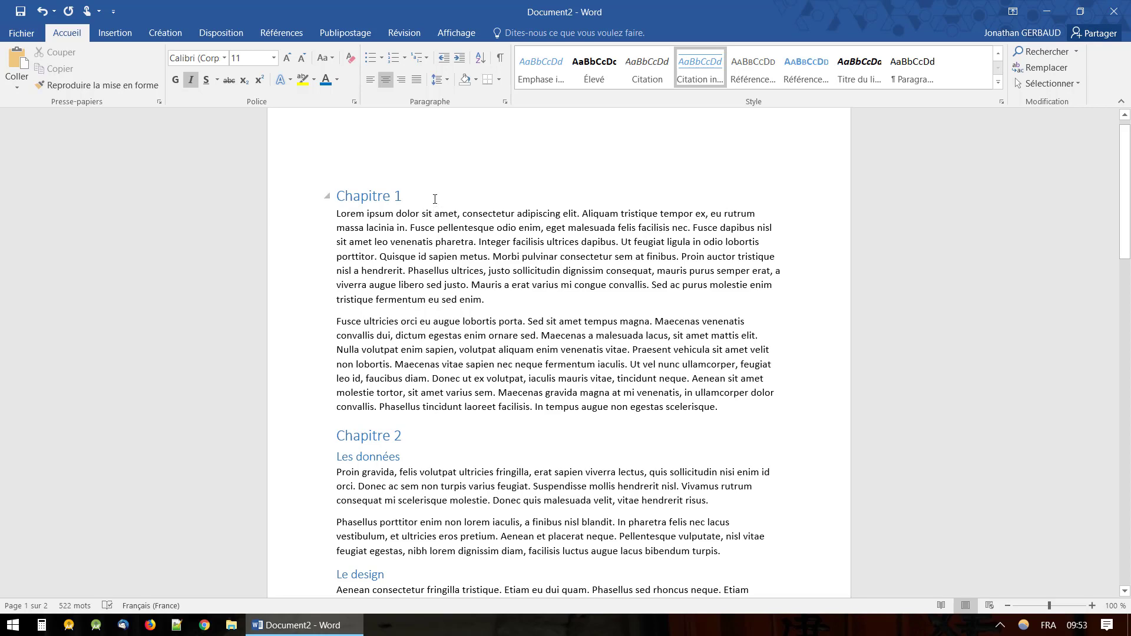
pyautogui.scroll(-1, 413, 330)
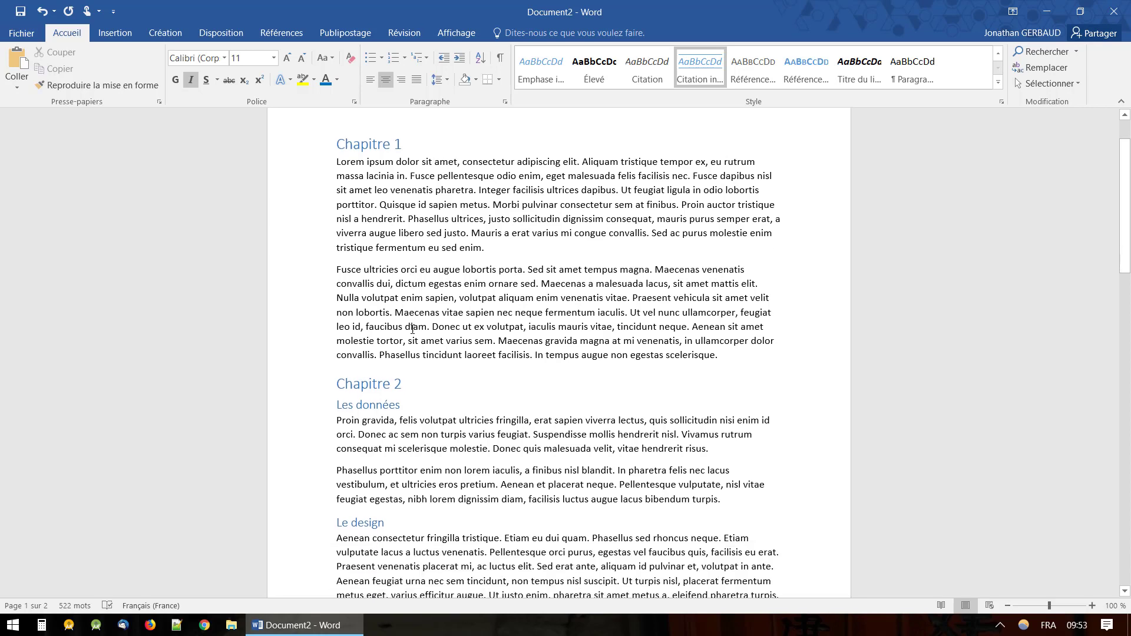
pyautogui.scroll(2, 412, 330)
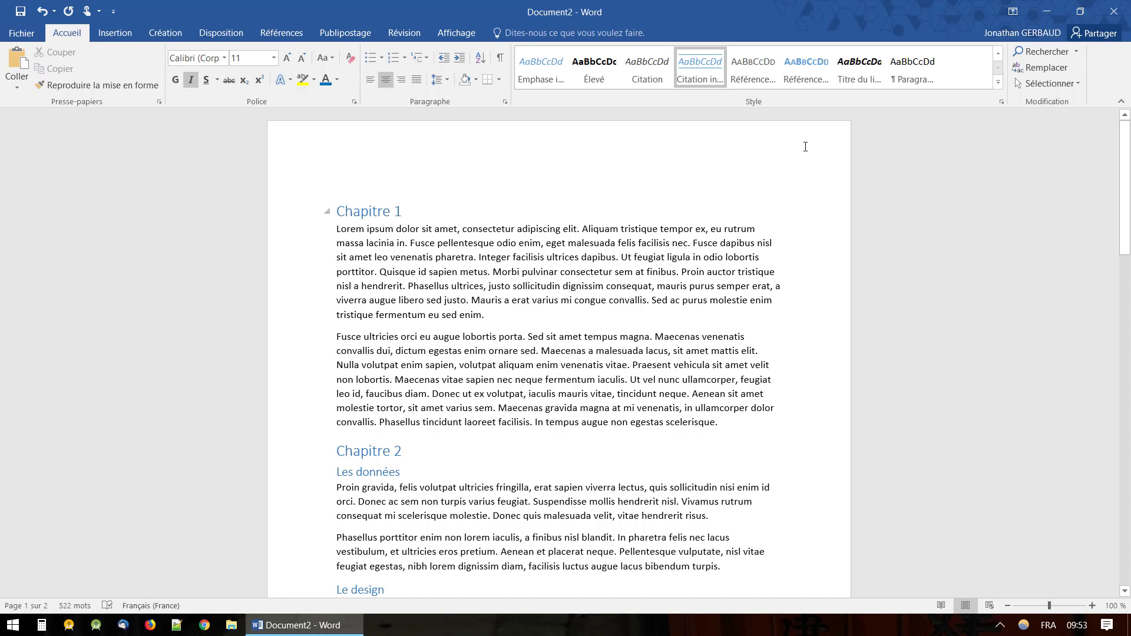
# Step: Look over the available styles and check the font of the "Les données" subheading under Chapitre 2
pyautogui.click(998, 82)
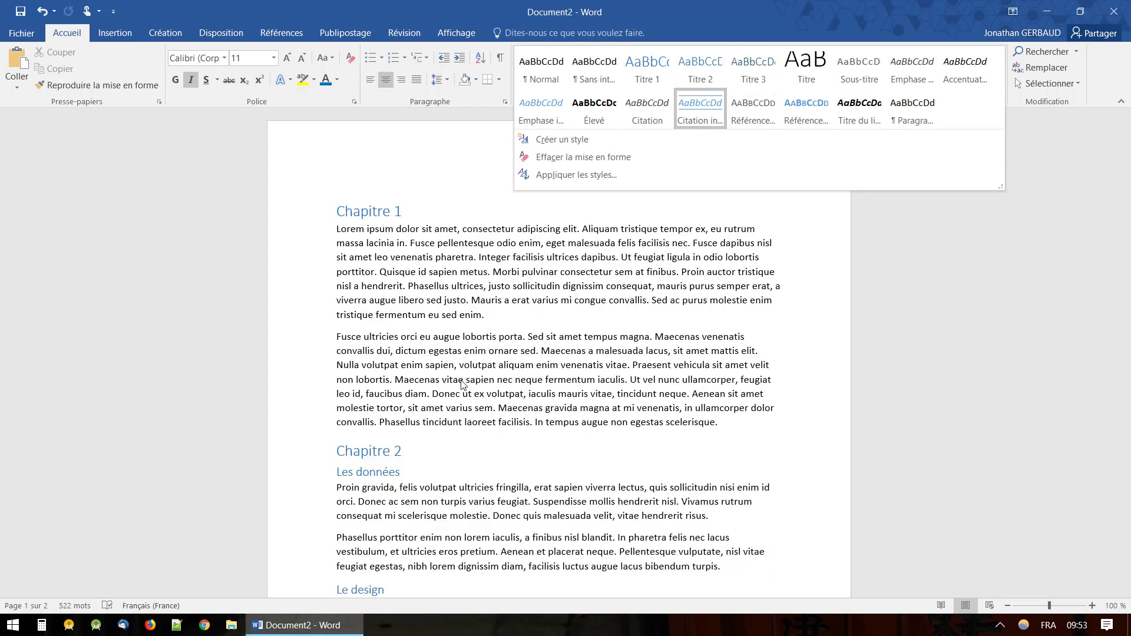
pyautogui.click(385, 462)
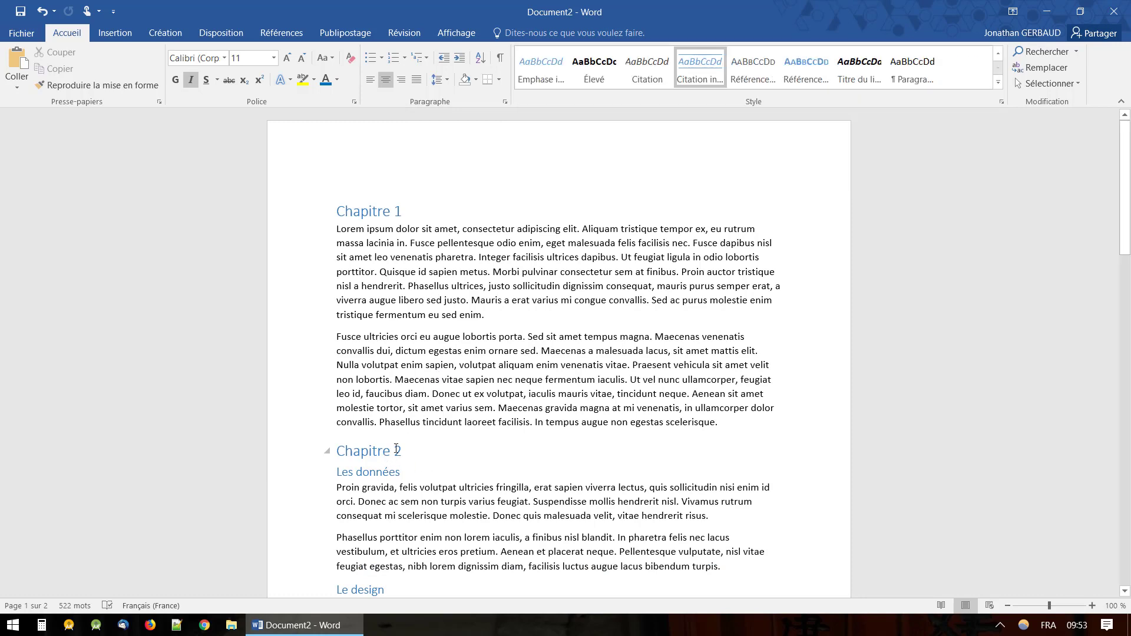
pyautogui.click(372, 470)
pyautogui.scroll(-3, 396, 485)
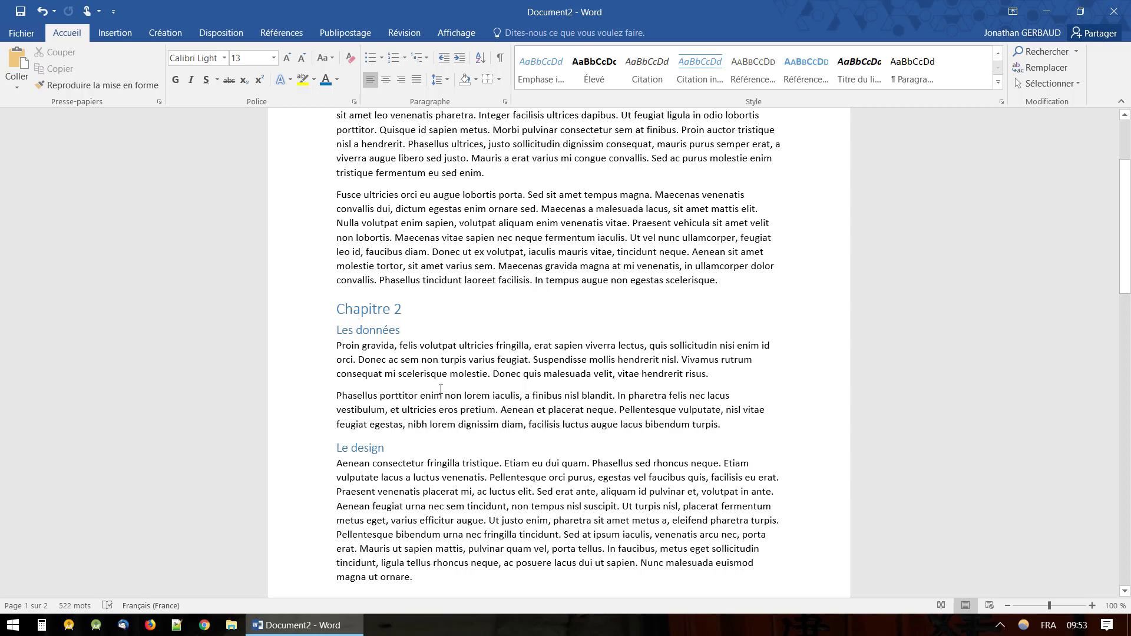
# Step: Reapply the Titre 1 style to the "Chapitre 1" heading
pyautogui.scroll(3, 440, 389)
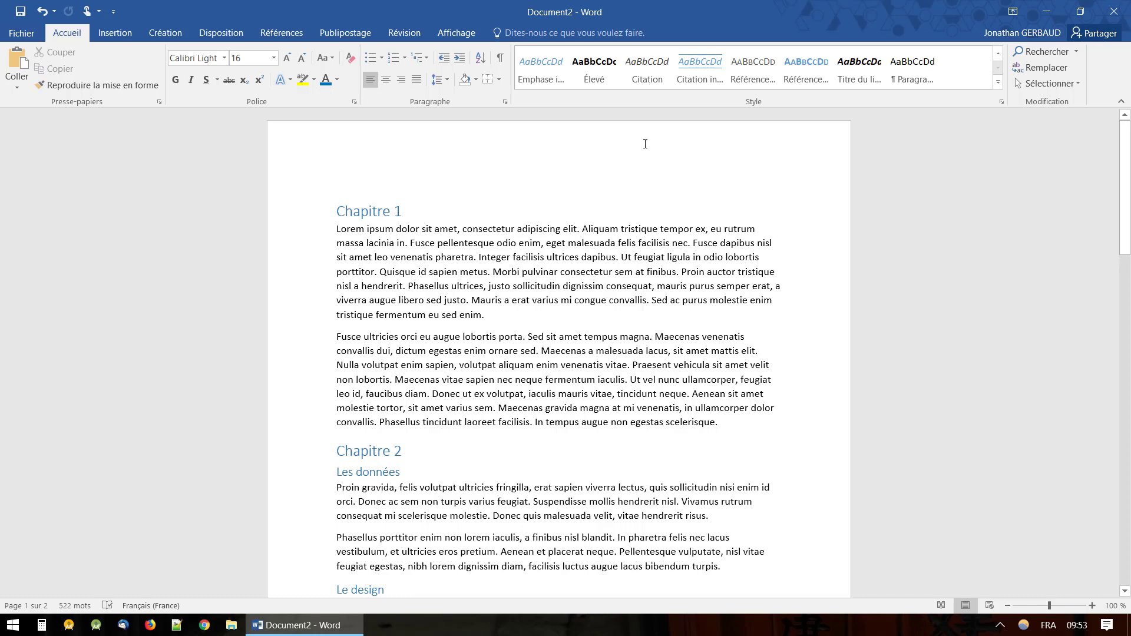
pyautogui.click(997, 84)
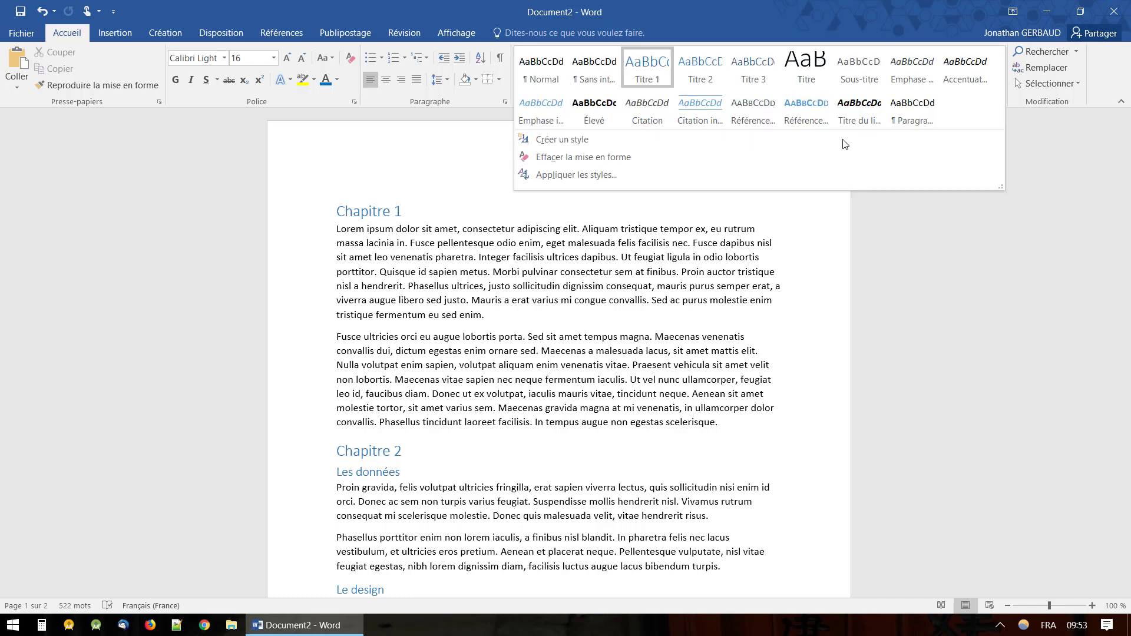
pyautogui.click(645, 67)
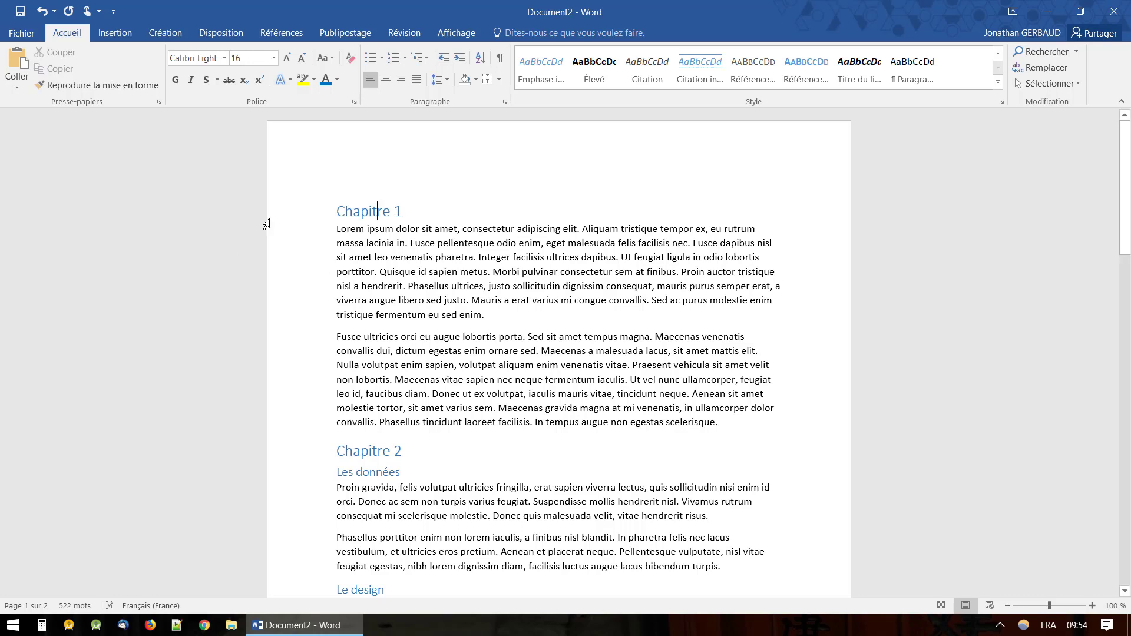
# Step: Show the document's heading outline in the navigation pane, examine how chapters and subheadings are nested, and close it
pyautogui.click(457, 33)
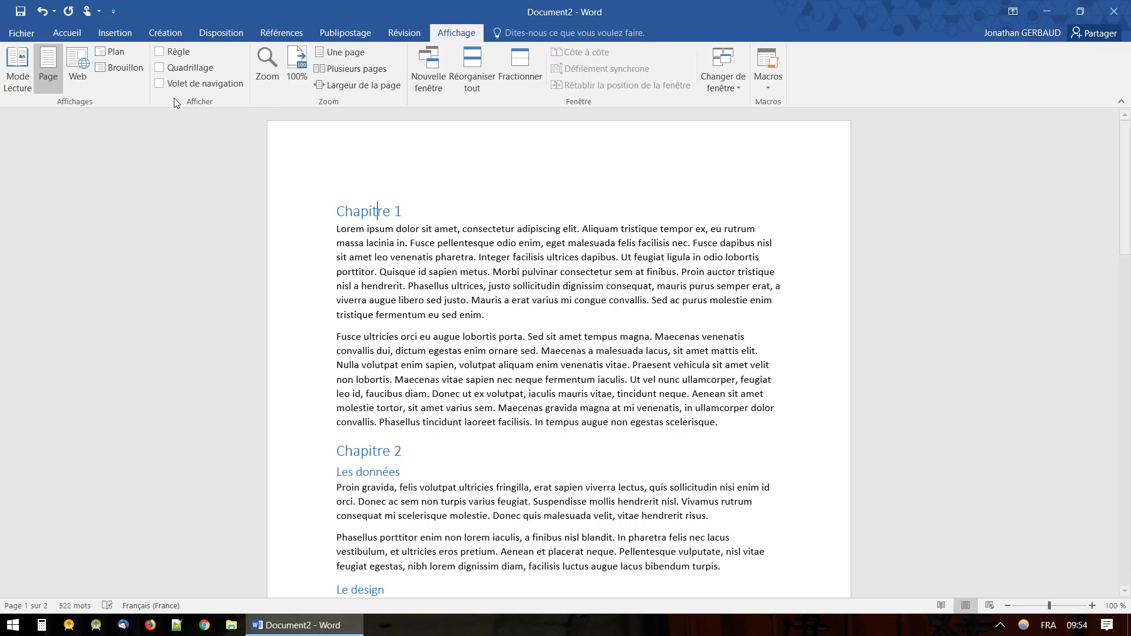
pyautogui.click(159, 84)
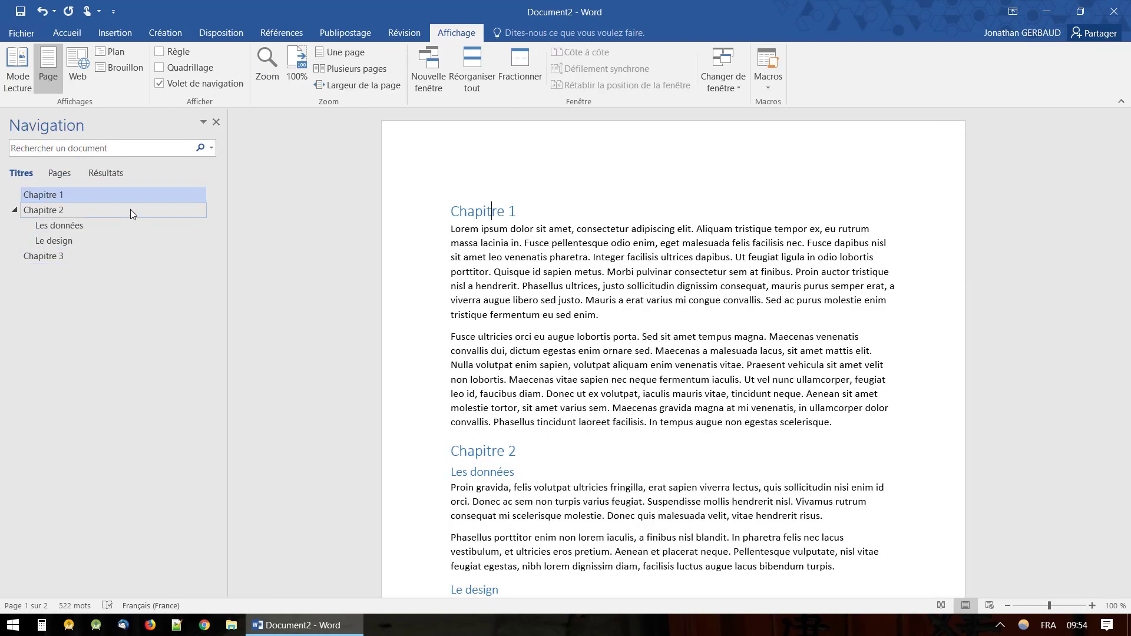
pyautogui.click(217, 125)
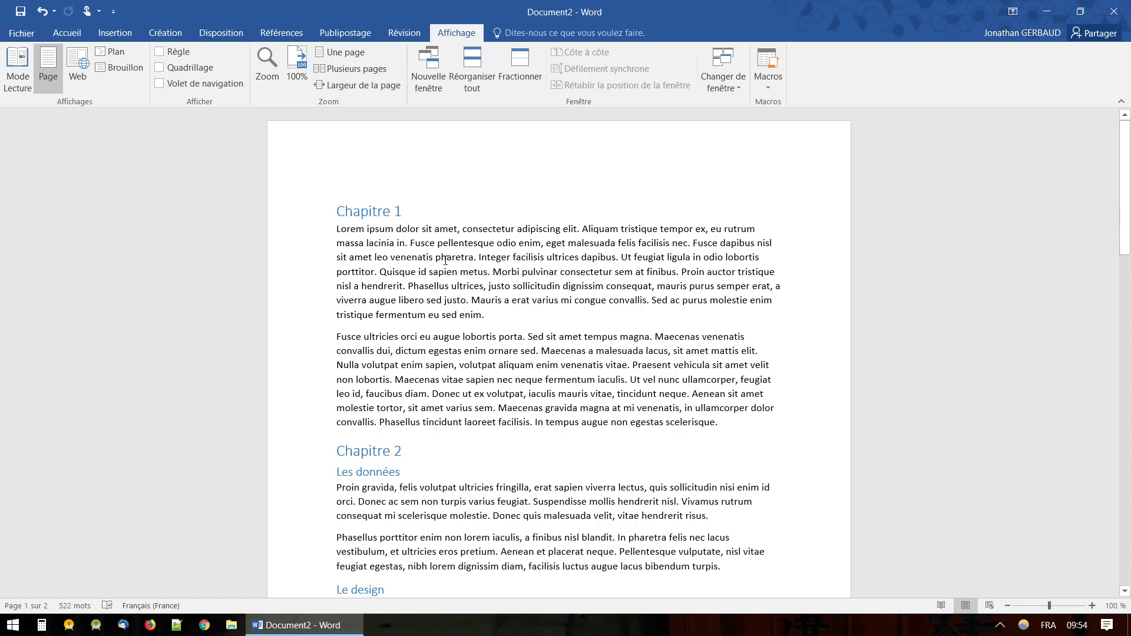
# Step: Add the title "Mon super titre" on a new line above "Chapitre 1" and apply the Titre style to it
pyautogui.click(69, 33)
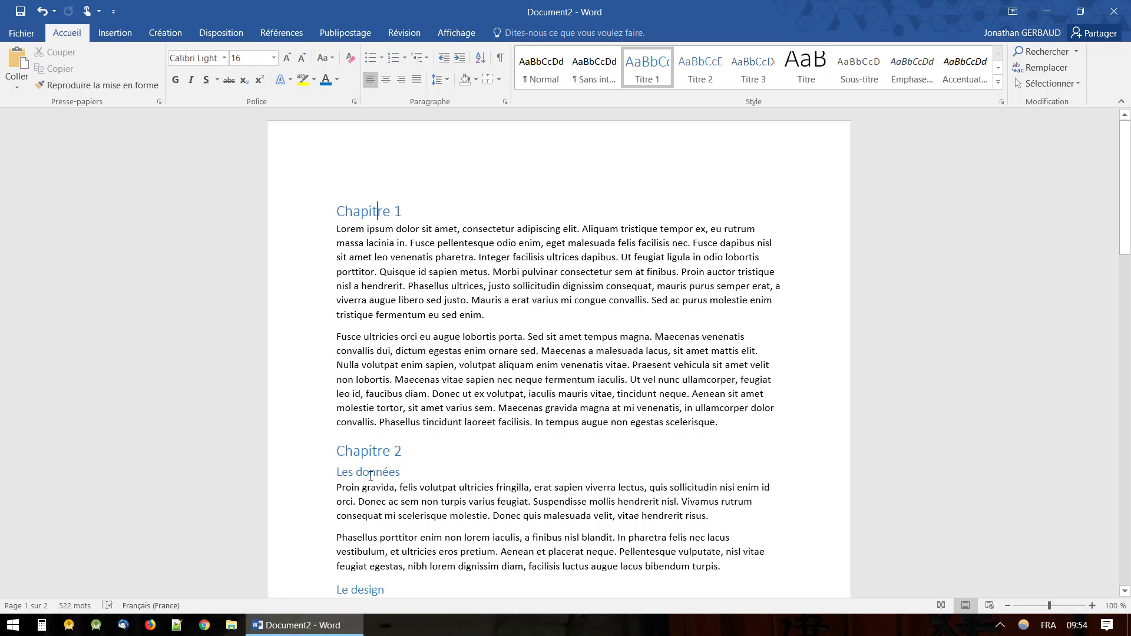
pyautogui.scroll(-10, 371, 475)
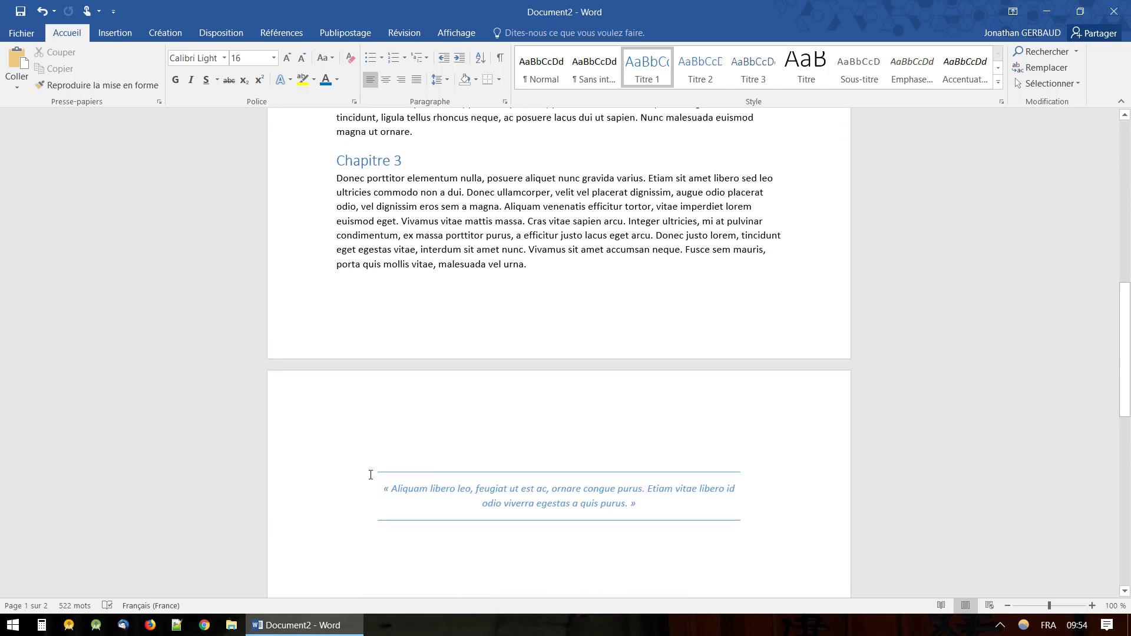
pyautogui.scroll(10, 370, 475)
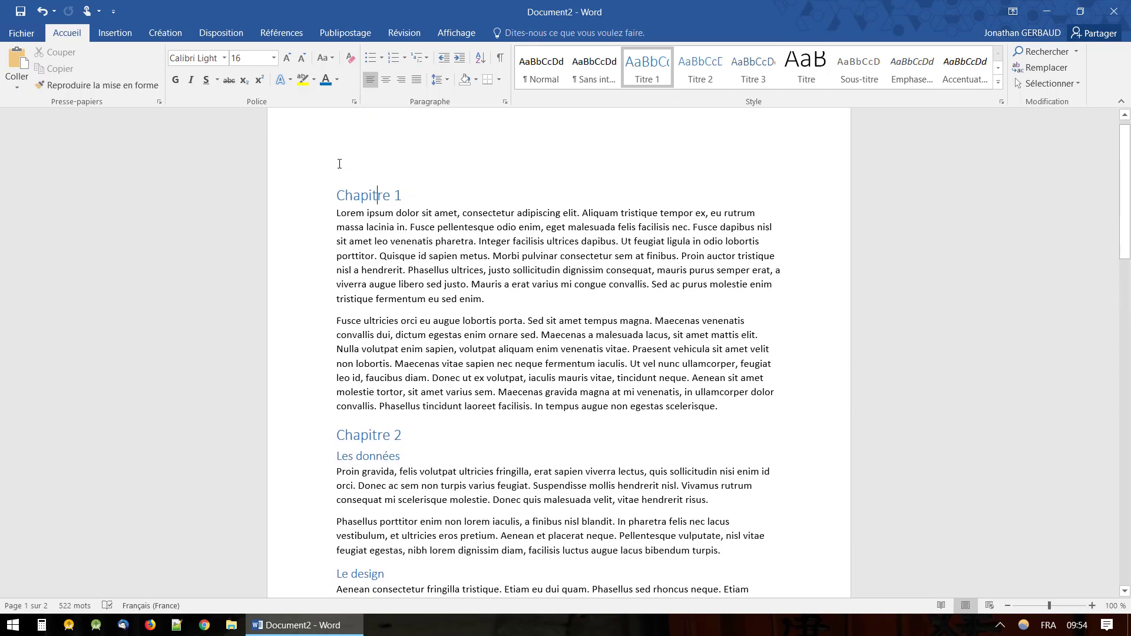
pyautogui.press('Return')
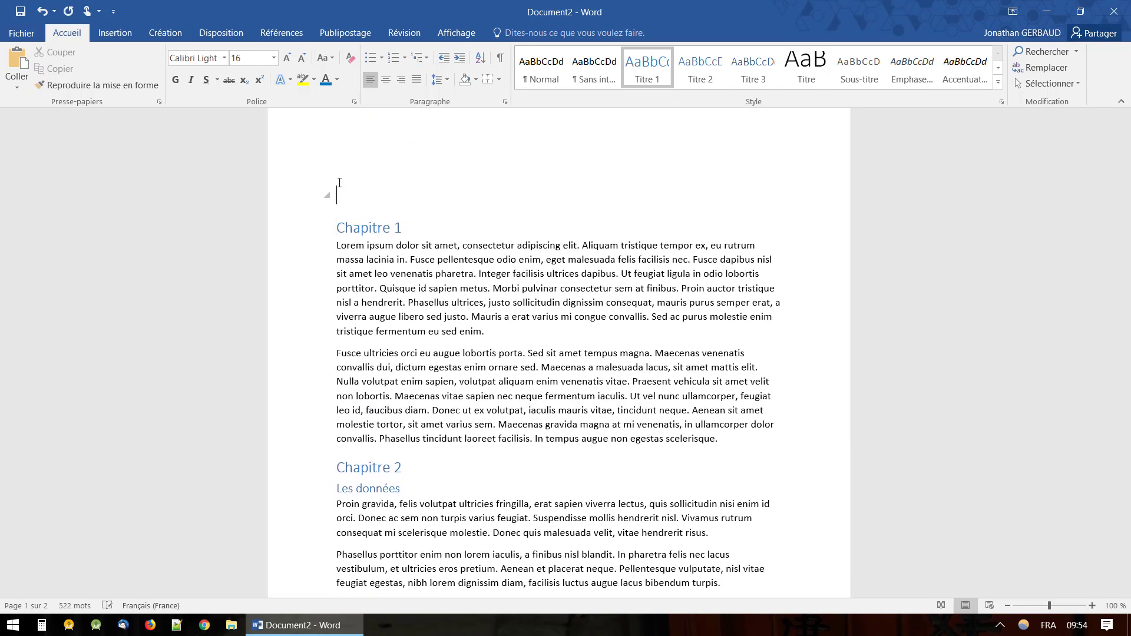
pyautogui.click(540, 74)
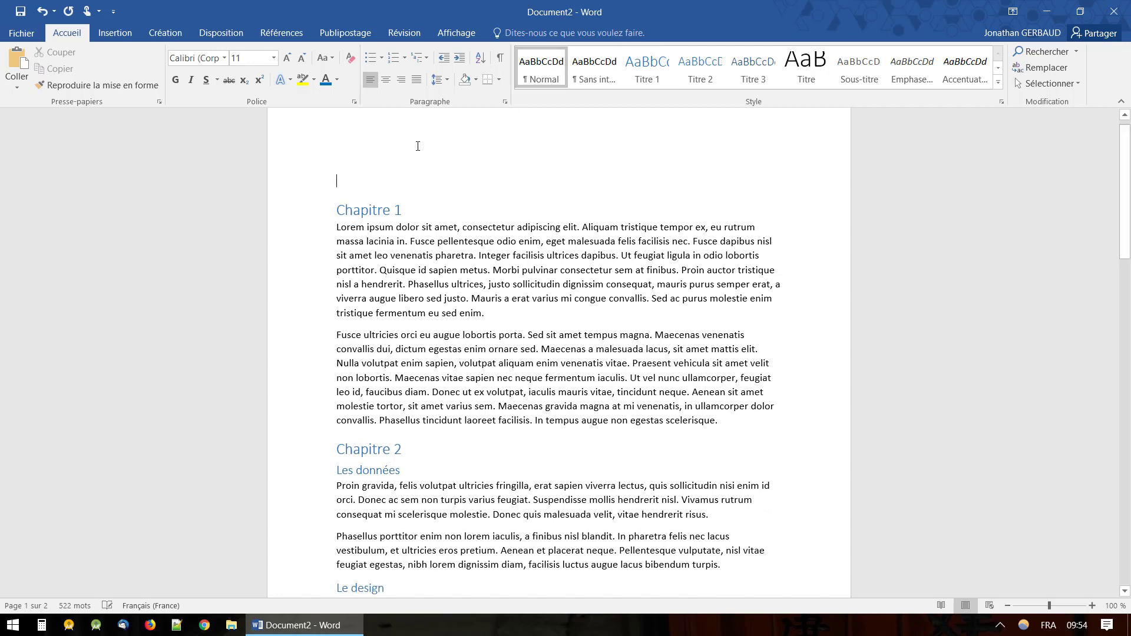
pyautogui.write('Mon super titre')
pyautogui.click(808, 70)
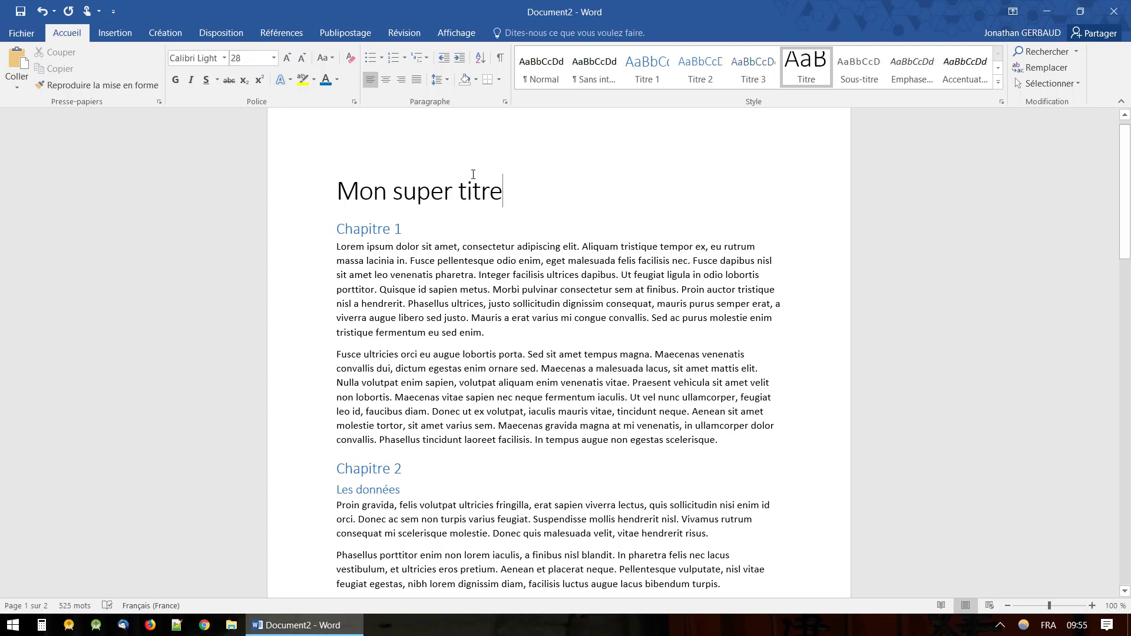
# Step: Add the line "Un document génial" below the title "Mon super titre" and apply the Sous-titre style to it
pyautogui.scroll(1, 530, 195)
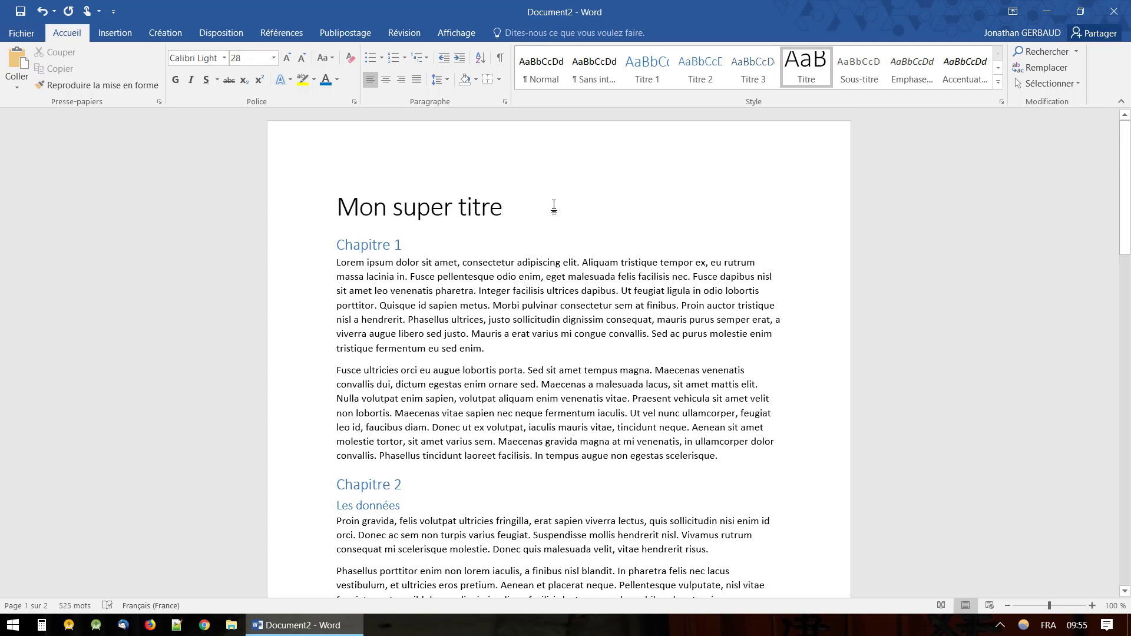
pyautogui.press('Return')
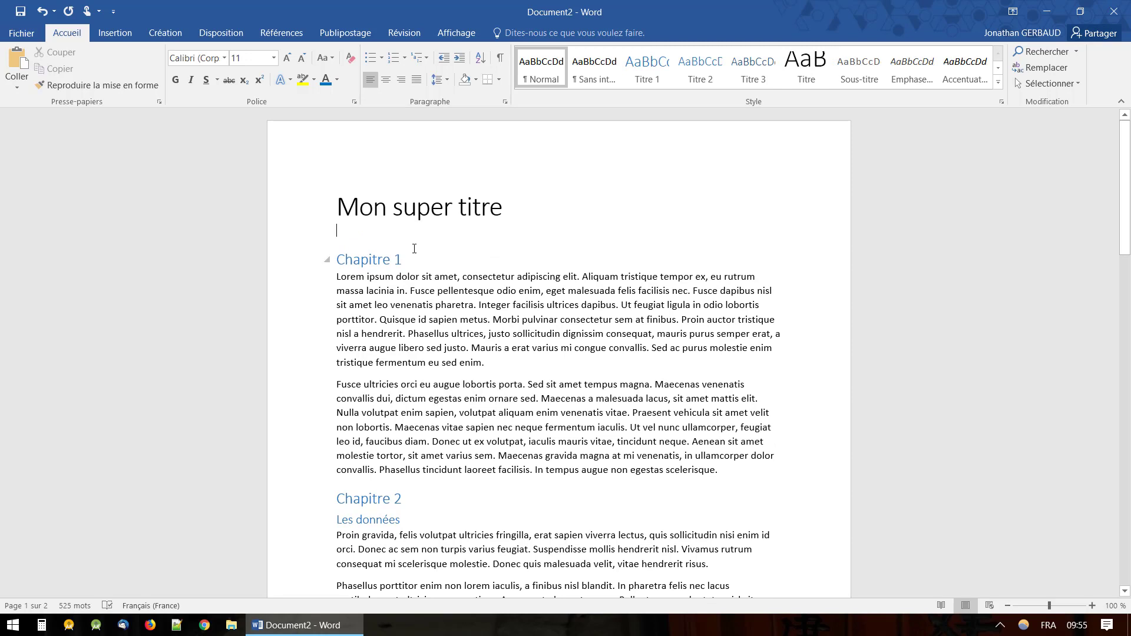
pyautogui.write('Un document')
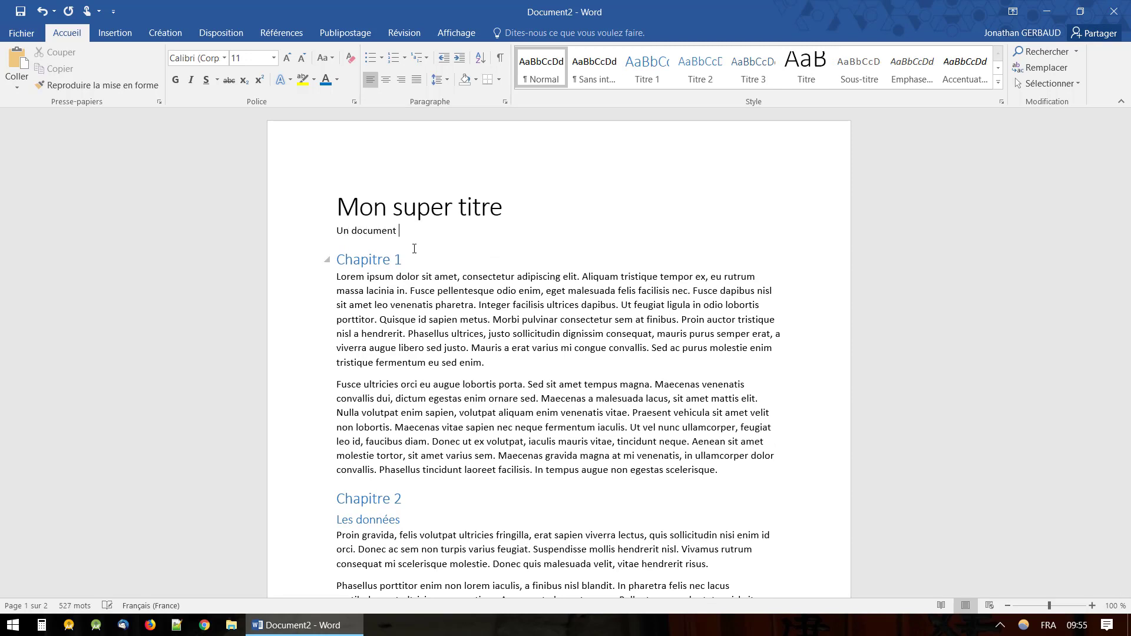
pyautogui.write(' génial')
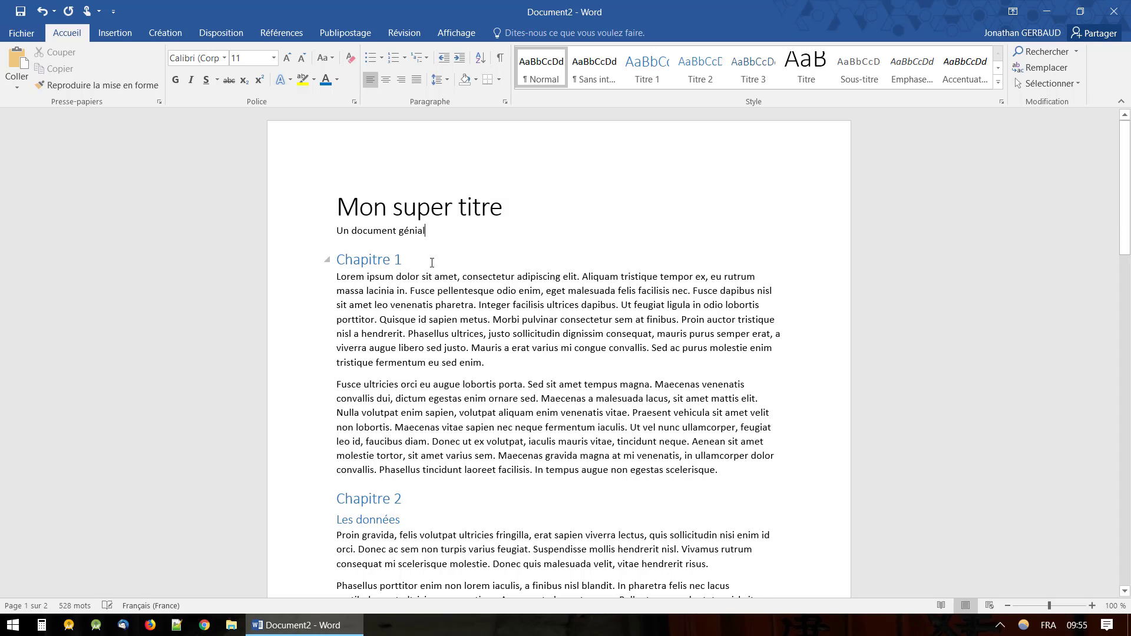
pyautogui.click(866, 79)
pyautogui.click(589, 361)
pyautogui.click(369, 230)
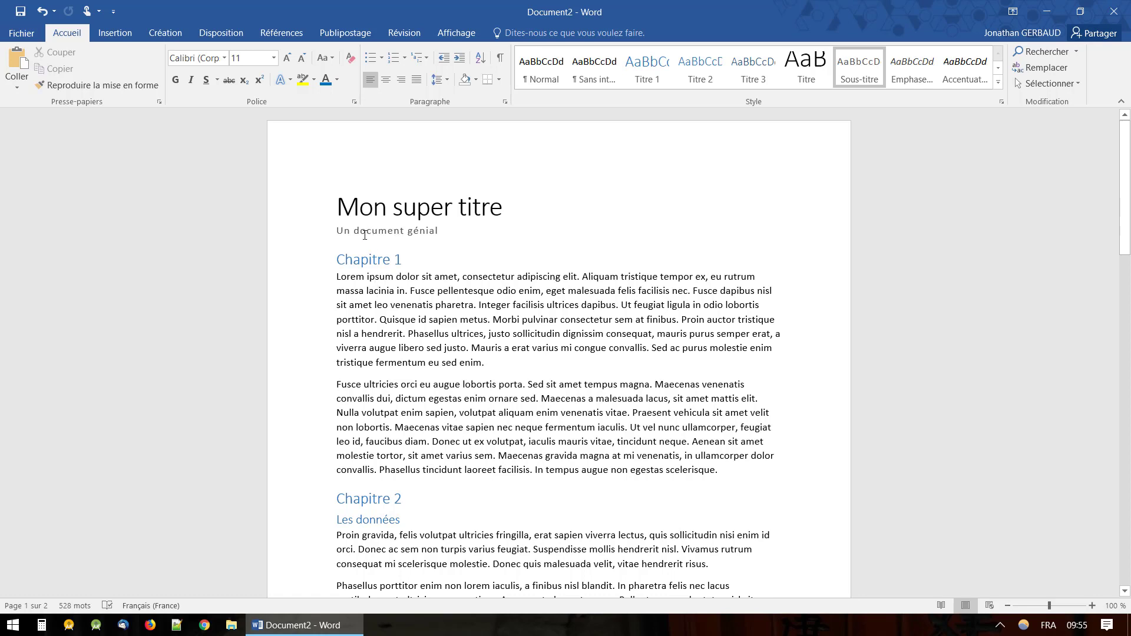
pyautogui.doubleClick(365, 235)
pyautogui.click(412, 290)
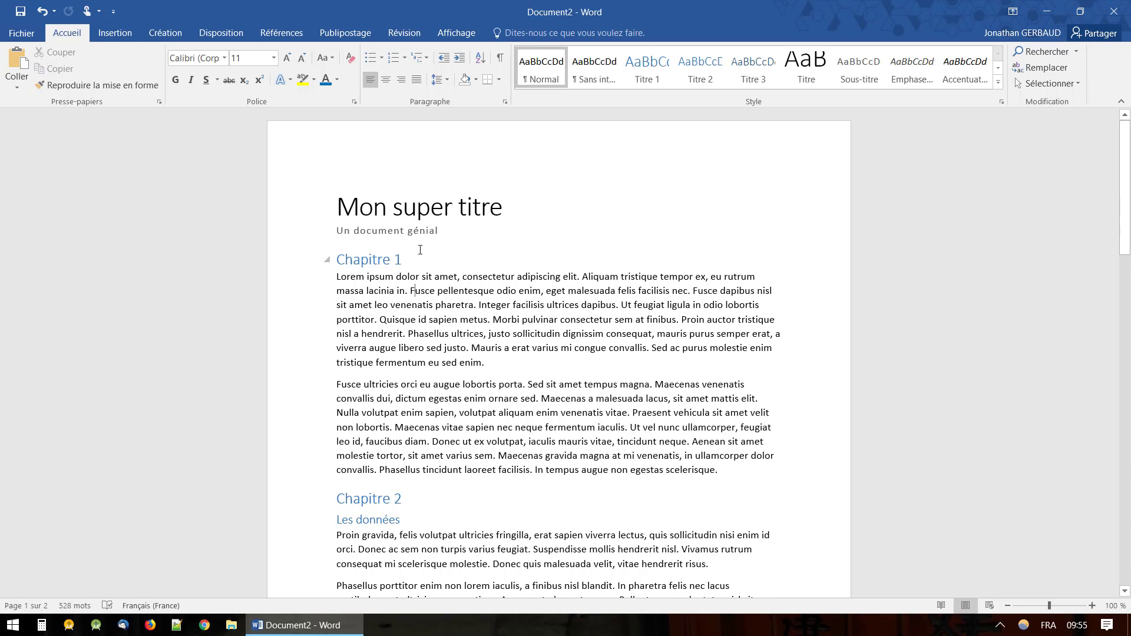
# Step: Look over the full gallery of built-in styles and the quotation at the end of the document
pyautogui.click(999, 86)
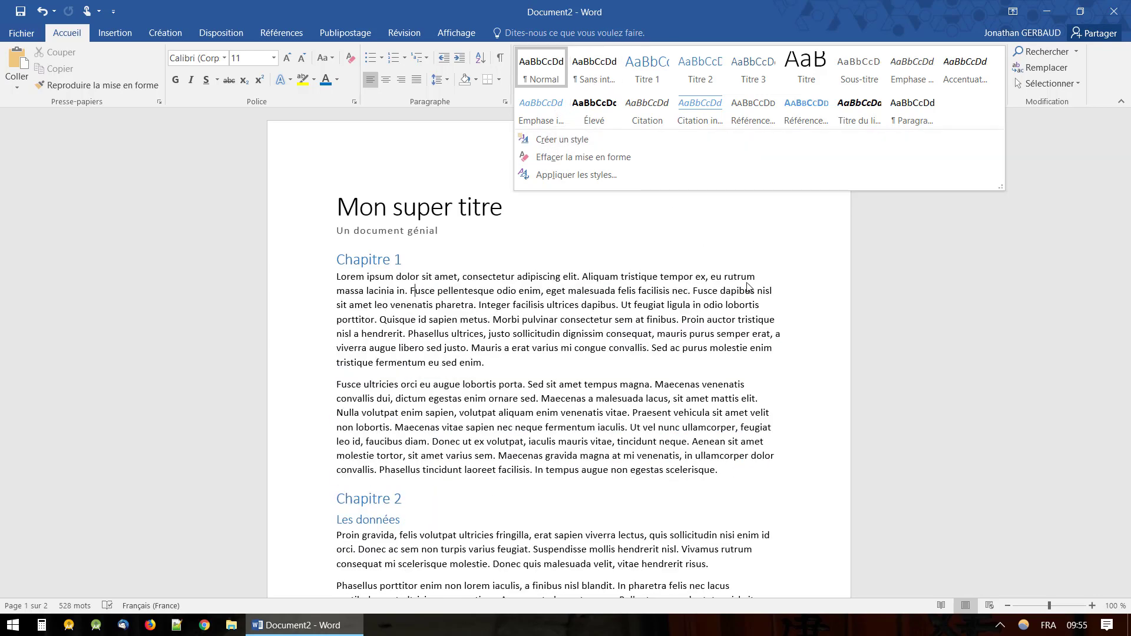
pyautogui.click(722, 301)
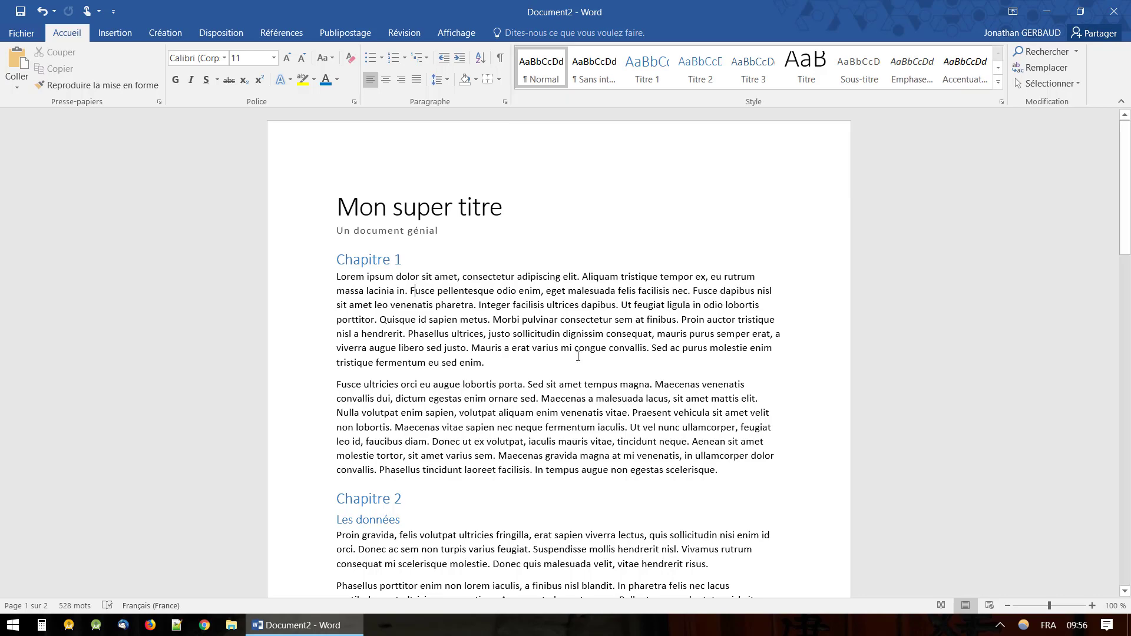
pyautogui.scroll(-10, 536, 393)
pyautogui.scroll(-10, 536, 393)
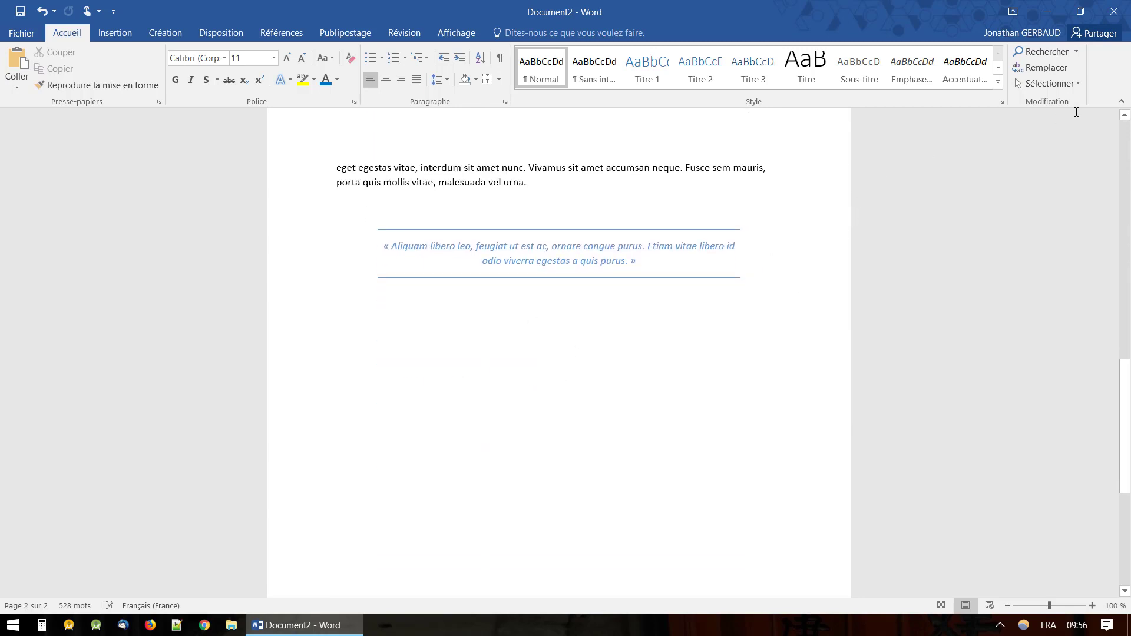
pyautogui.click(998, 82)
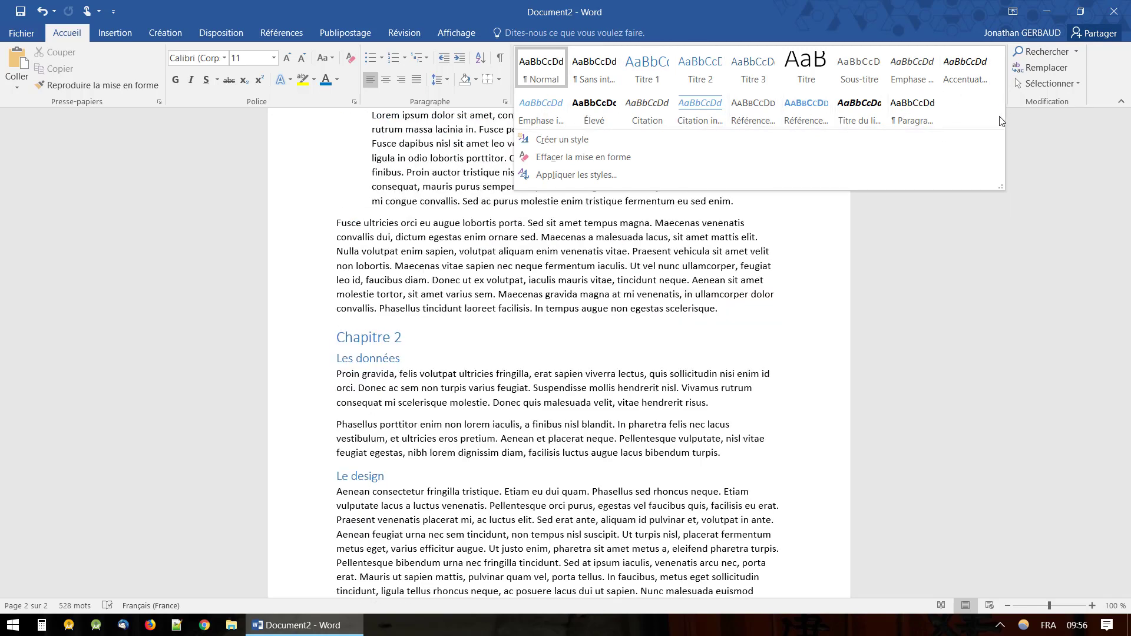
pyautogui.click(1025, 180)
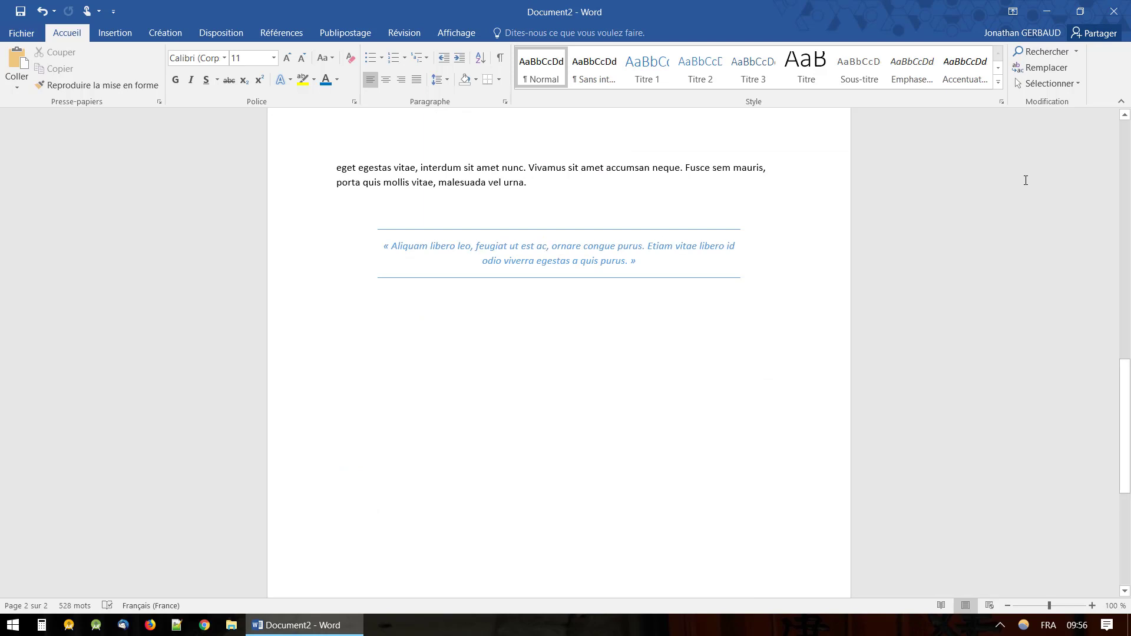
# Step: Display the complete Styles list and set its options to show Tous les styles
pyautogui.click(1002, 104)
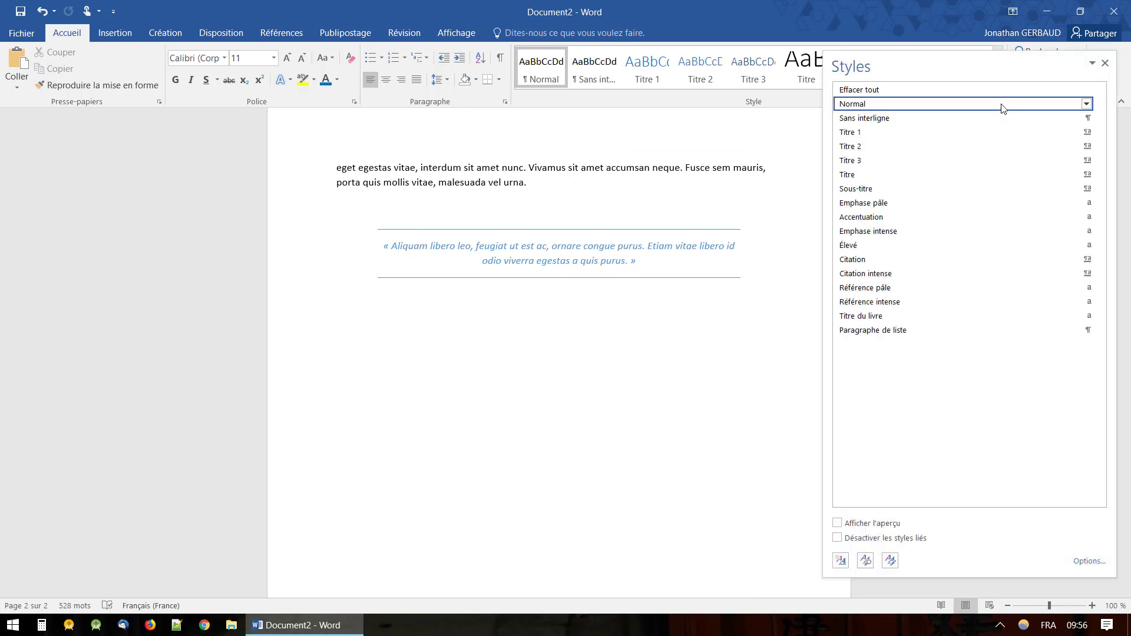
pyautogui.doubleClick(958, 67)
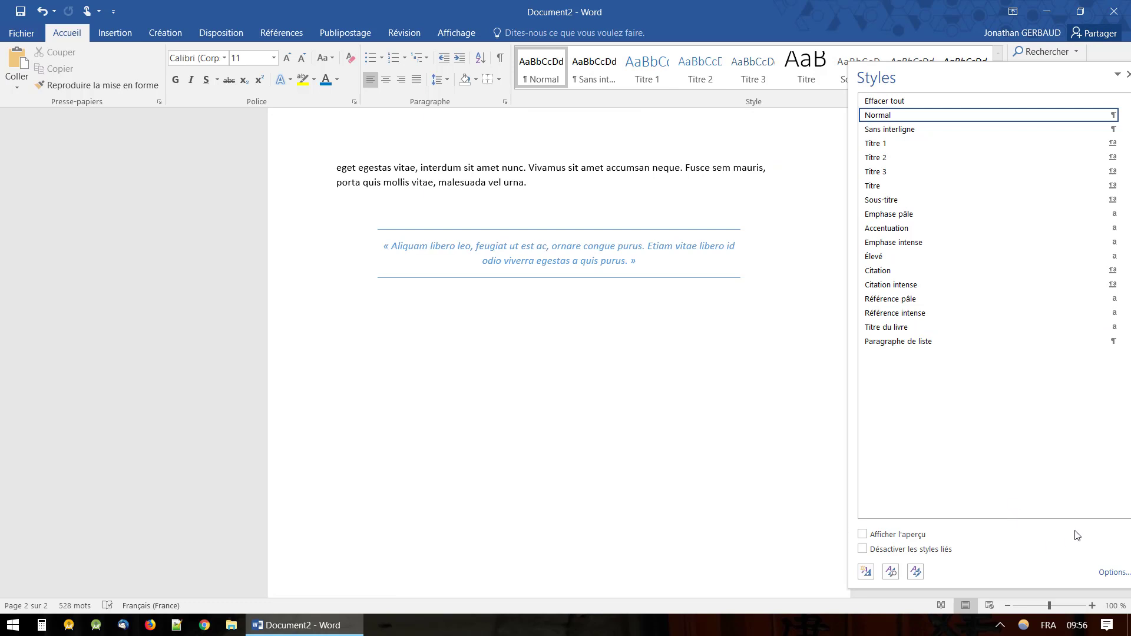
pyautogui.click(1109, 573)
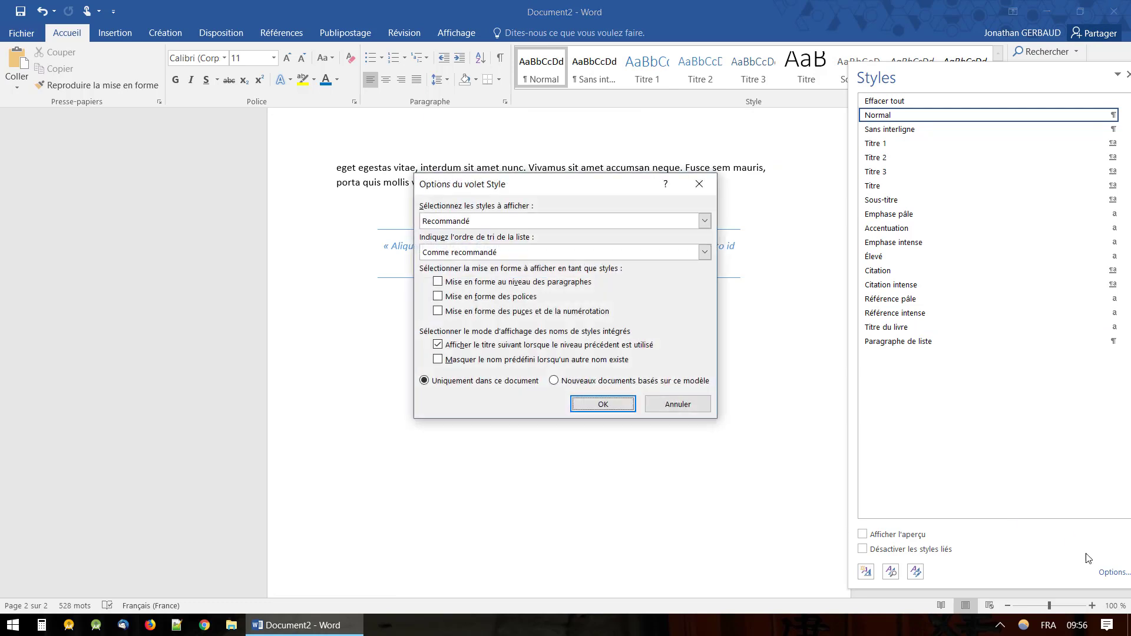
pyautogui.click(540, 221)
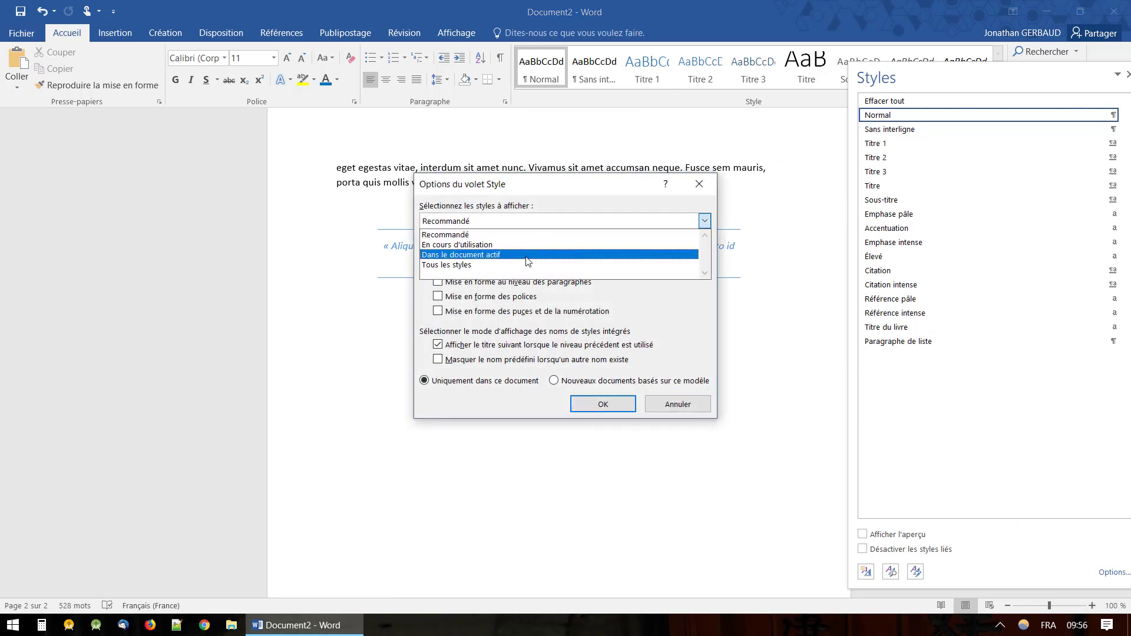
pyautogui.click(451, 264)
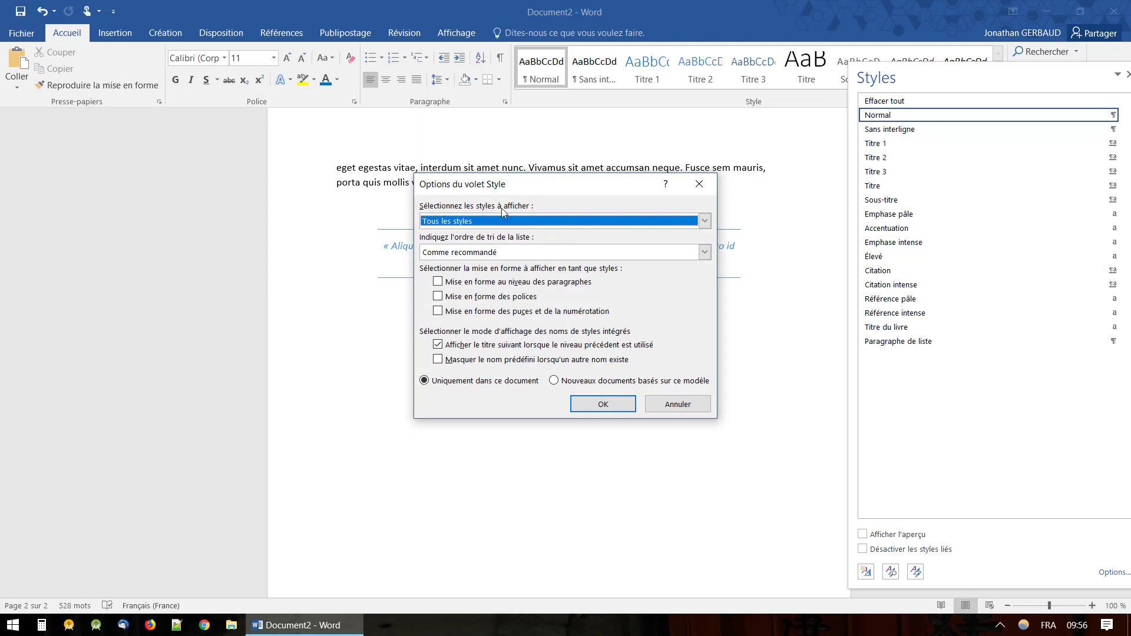
pyautogui.click(620, 406)
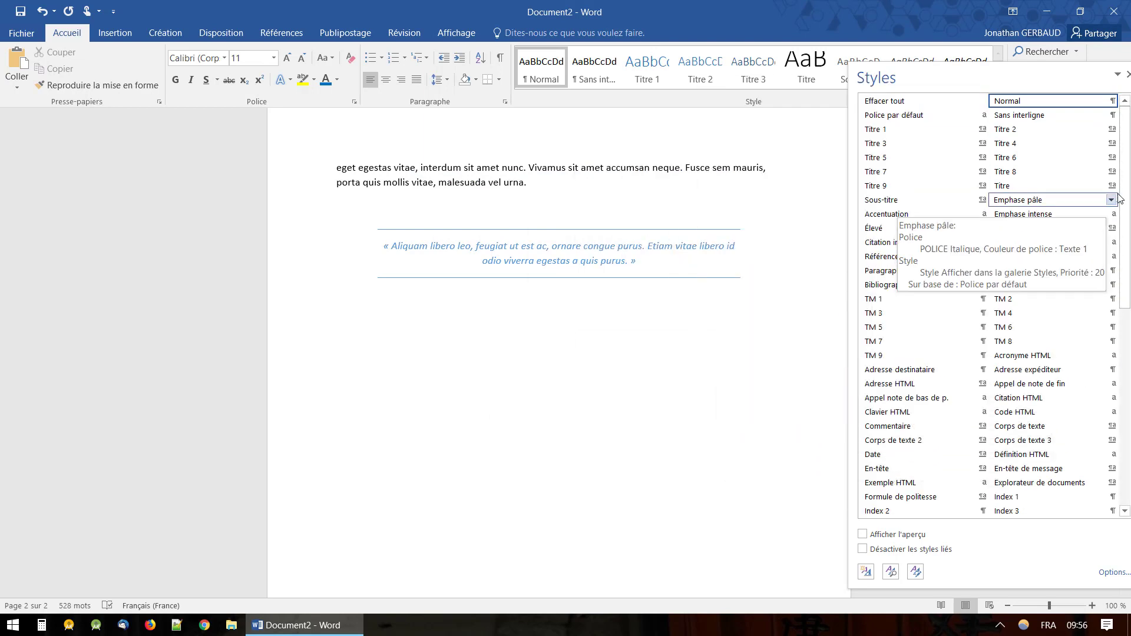
pyautogui.scroll(-1, 1129, 213)
pyautogui.scroll(1, 1128, 213)
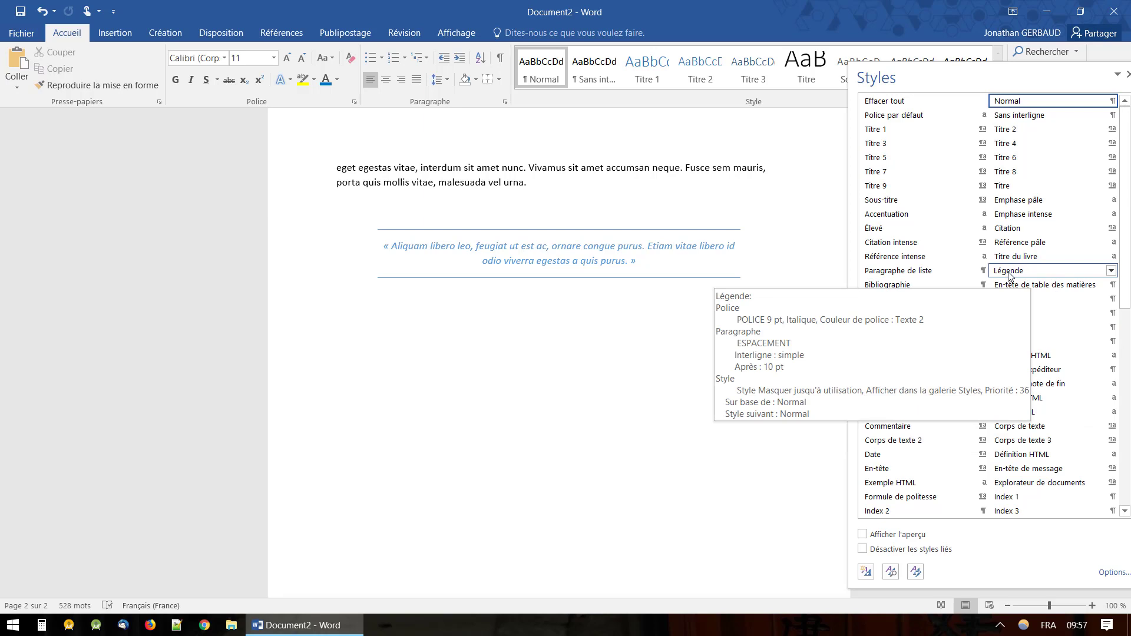
# Step: Apply the Légende style to the quotation on page 2
pyautogui.click(573, 247)
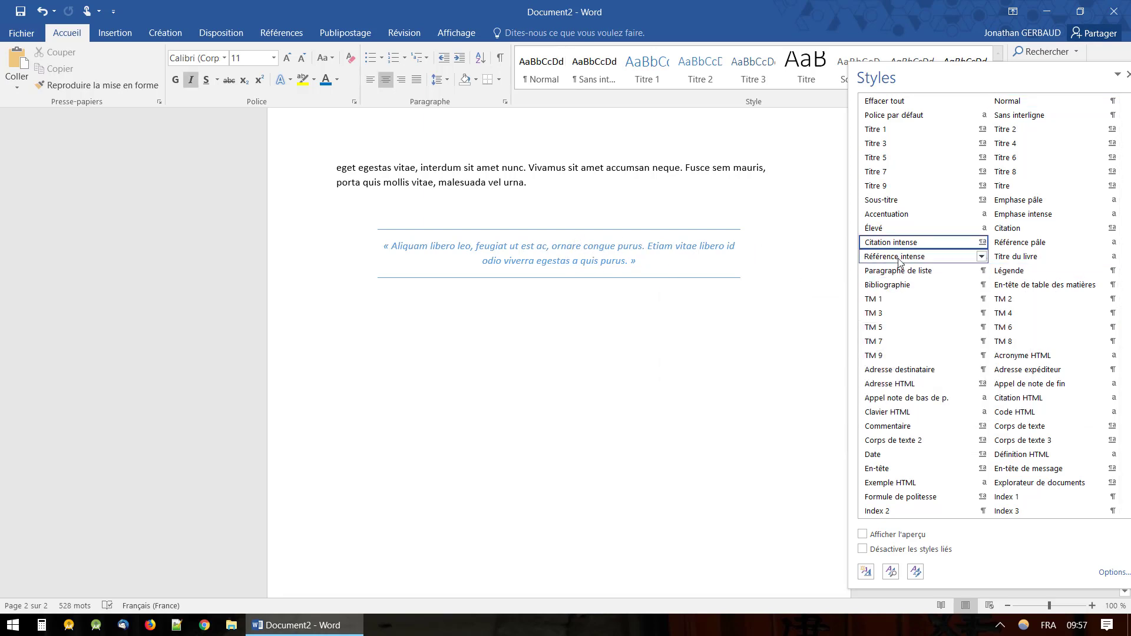
pyautogui.click(1018, 272)
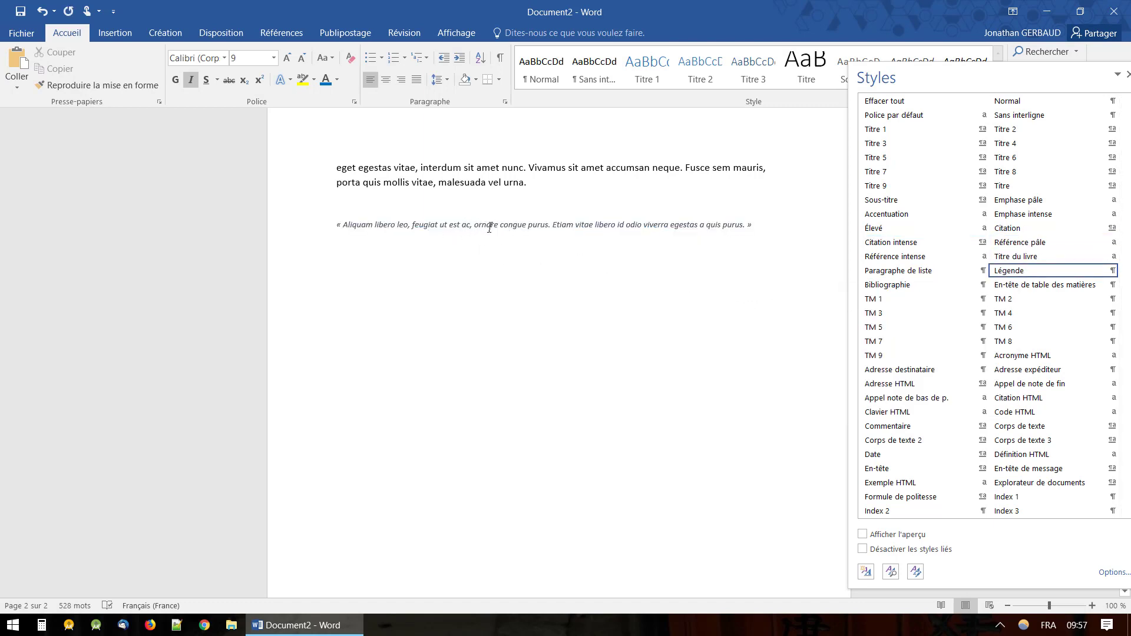
pyautogui.moveTo(503, 225); pyautogui.dragTo(430, 227)
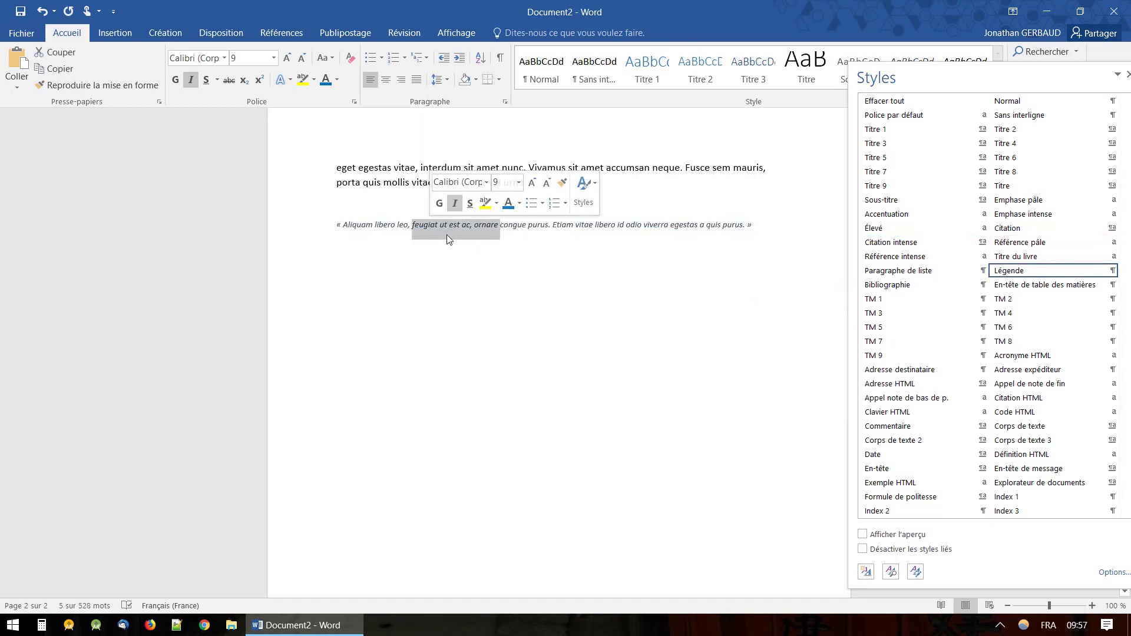
pyautogui.click(449, 242)
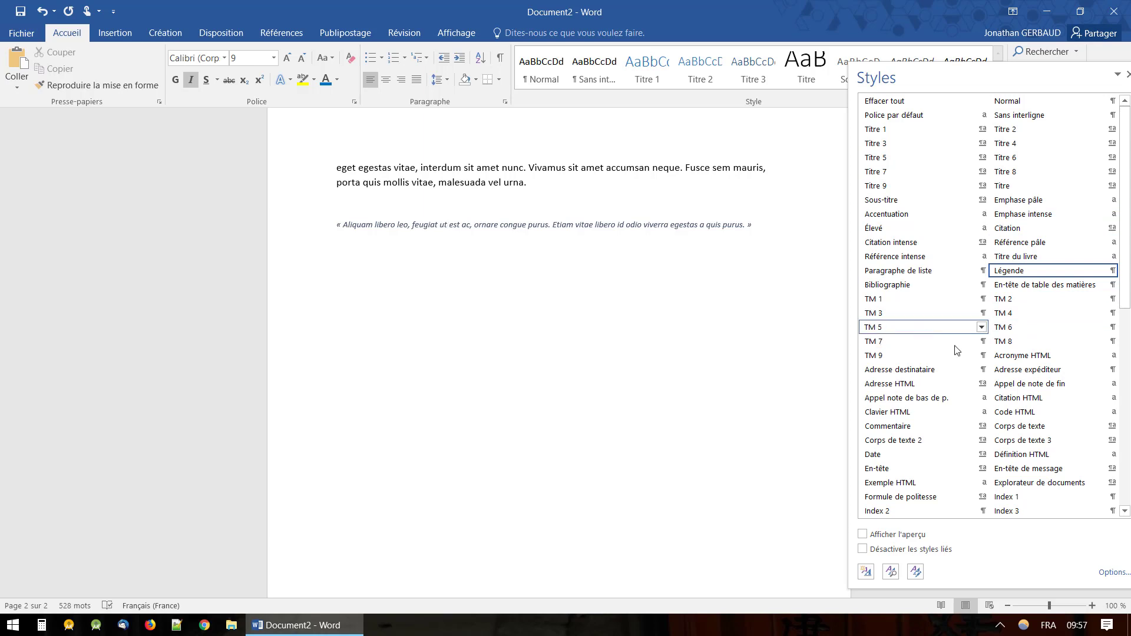
# Step: Examine the extended list of styles, including the definition of TM 1, and close the list
pyautogui.moveTo(1129, 219); pyautogui.dragTo(1098, 159)
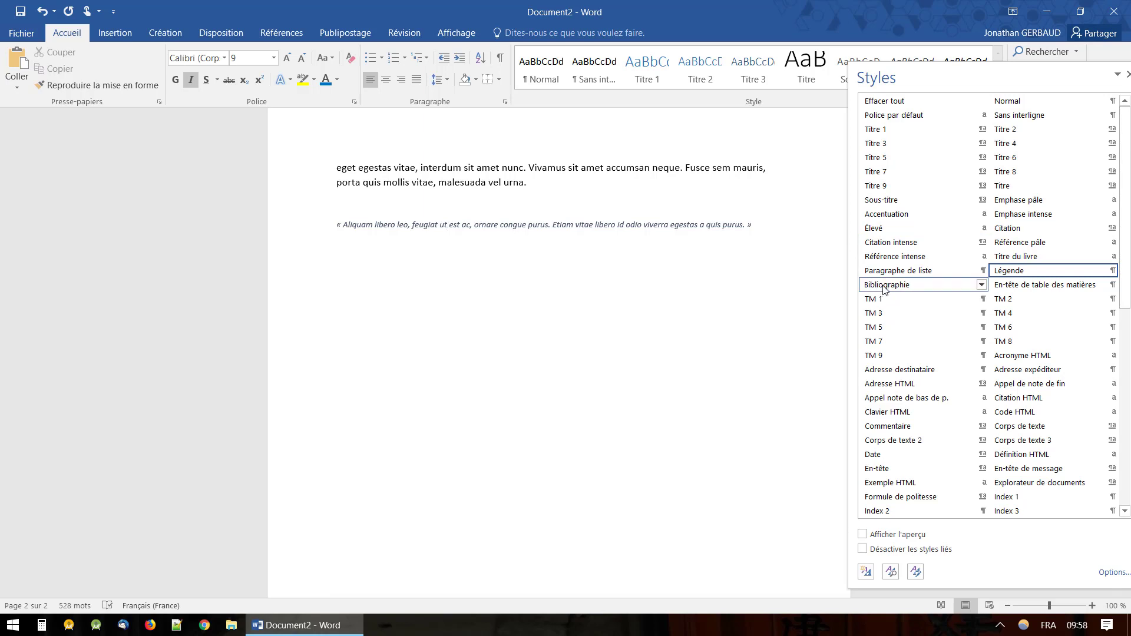
pyautogui.moveTo(882, 287)
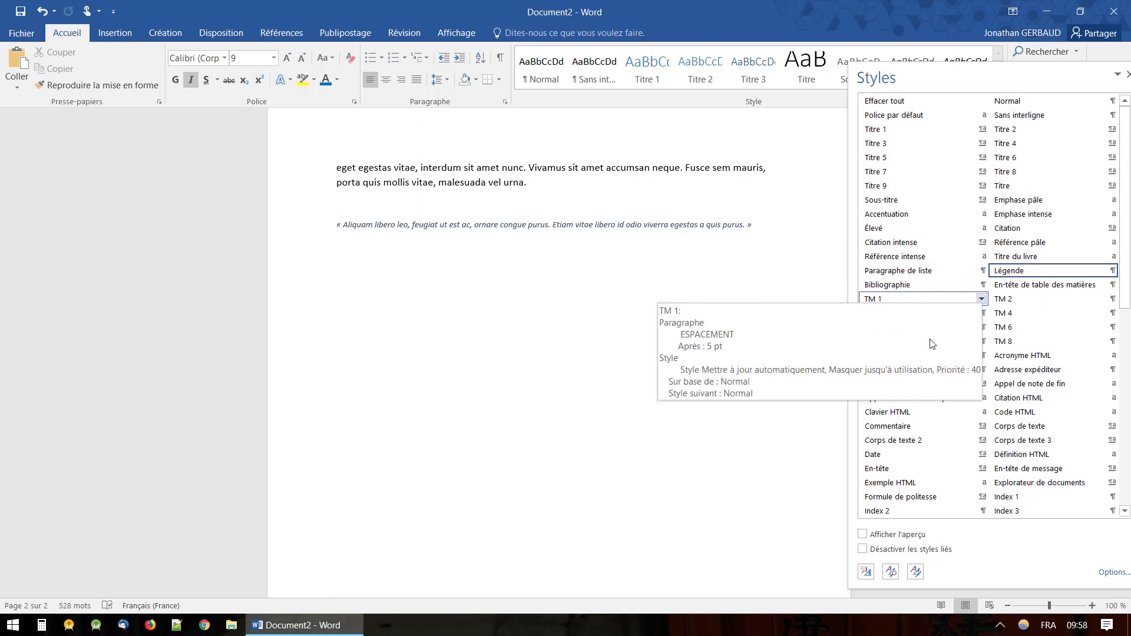
pyautogui.moveTo(1079, 78); pyautogui.dragTo(1016, 84)
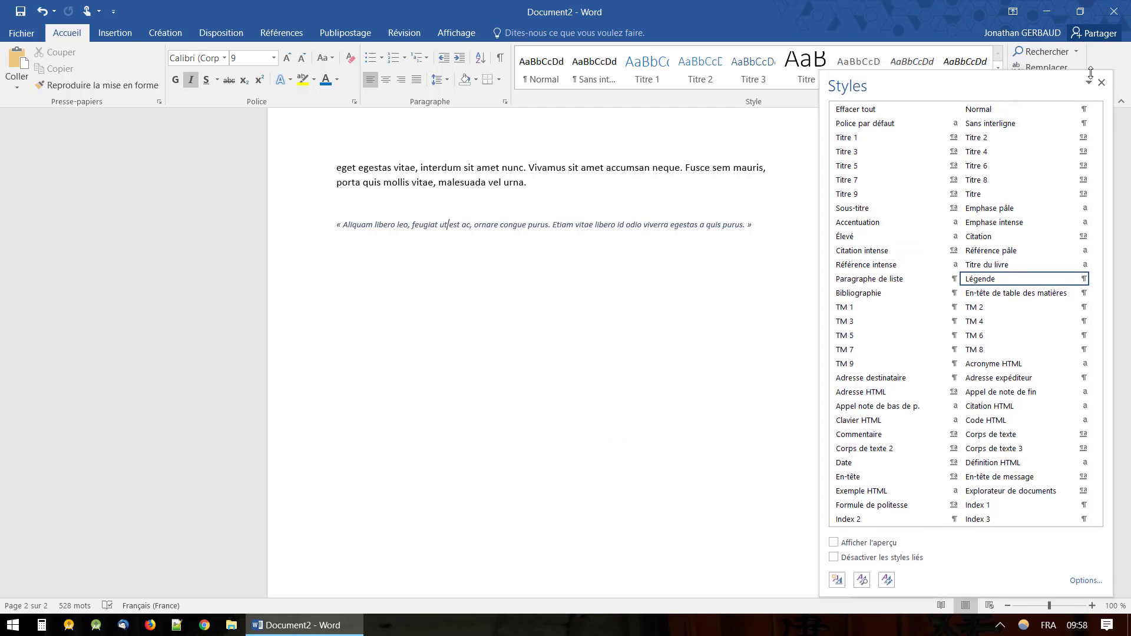
pyautogui.click(1107, 87)
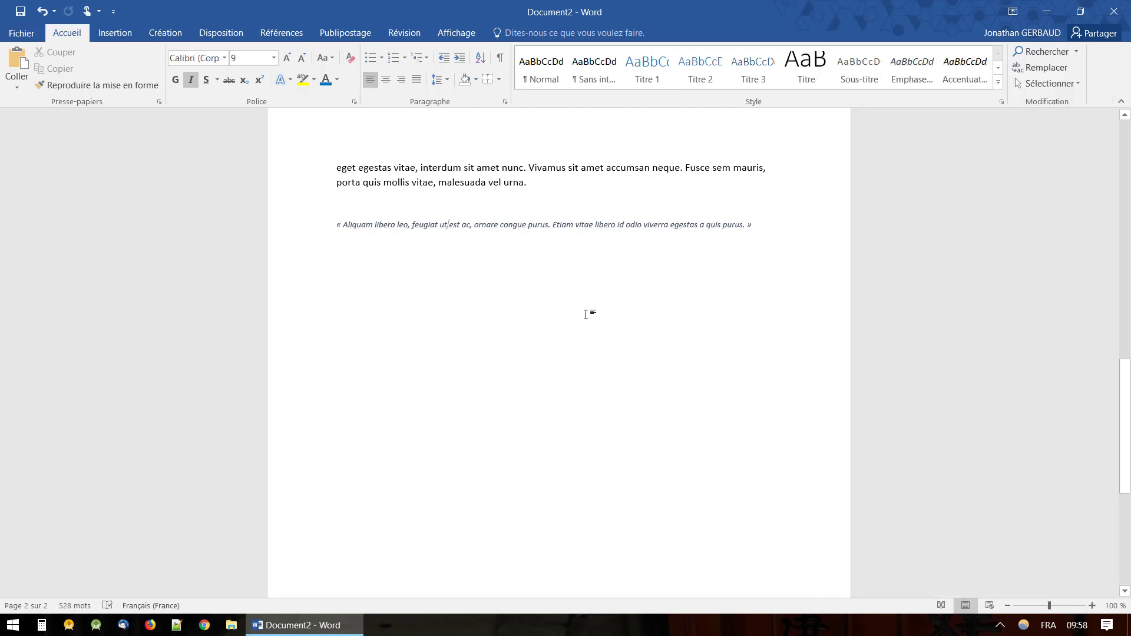
# Step: Reapply the Citation intense style to the quotation on page 2
pyautogui.scroll(6, 581, 316)
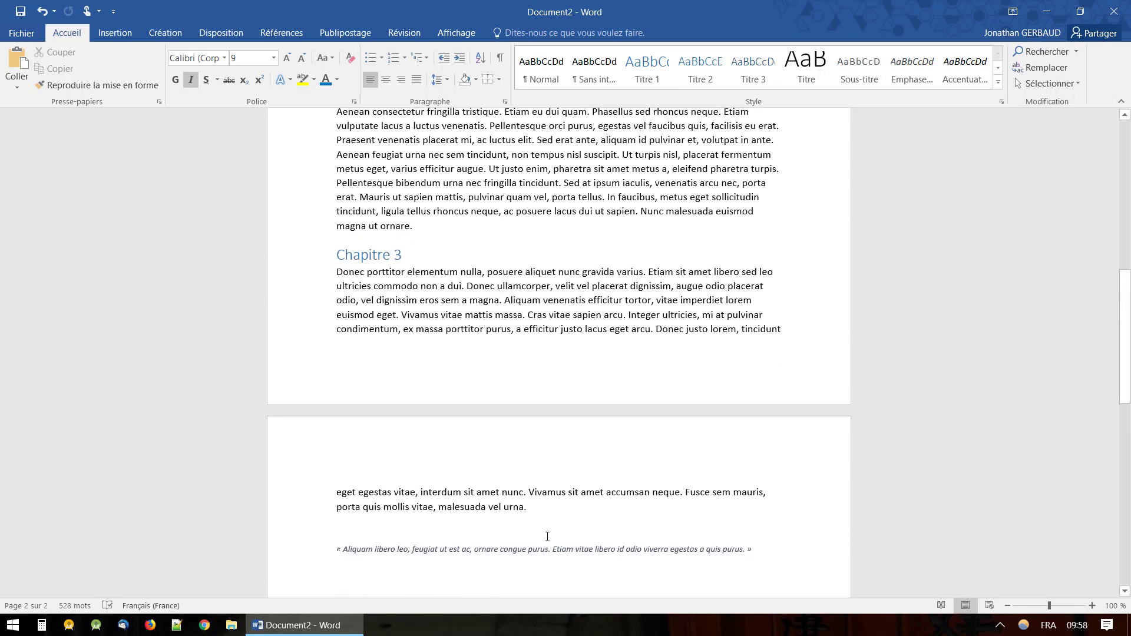
pyautogui.click(999, 83)
pyautogui.click(695, 121)
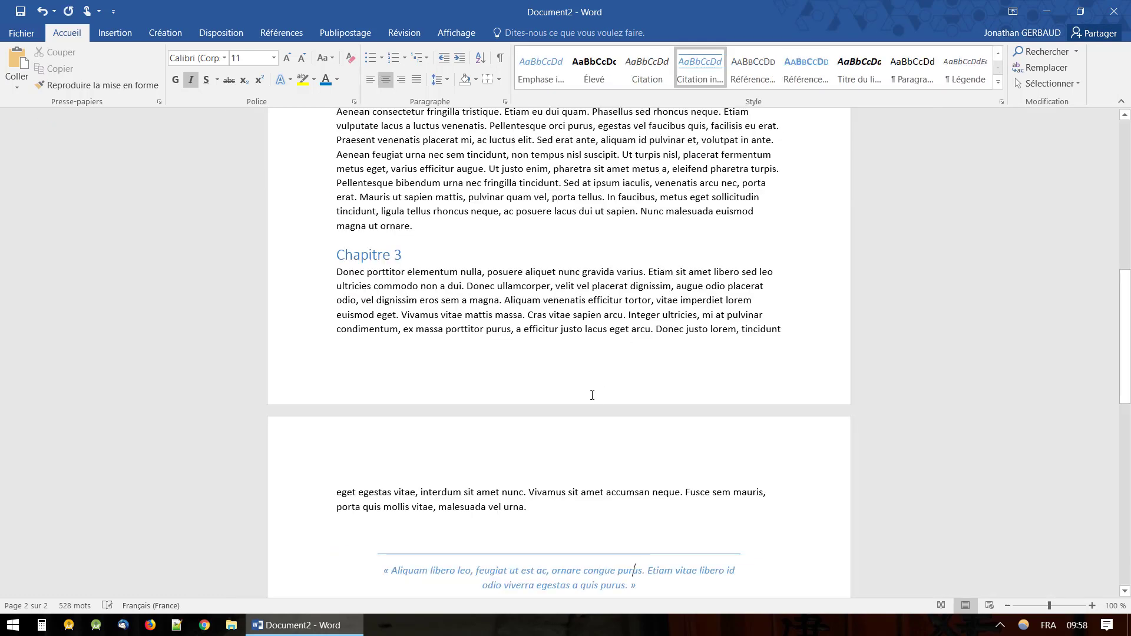
# Step: Review the styled title, subtitle, chapter headings and subheadings throughout the document
pyautogui.scroll(5, 572, 484)
pyautogui.scroll(6, 573, 486)
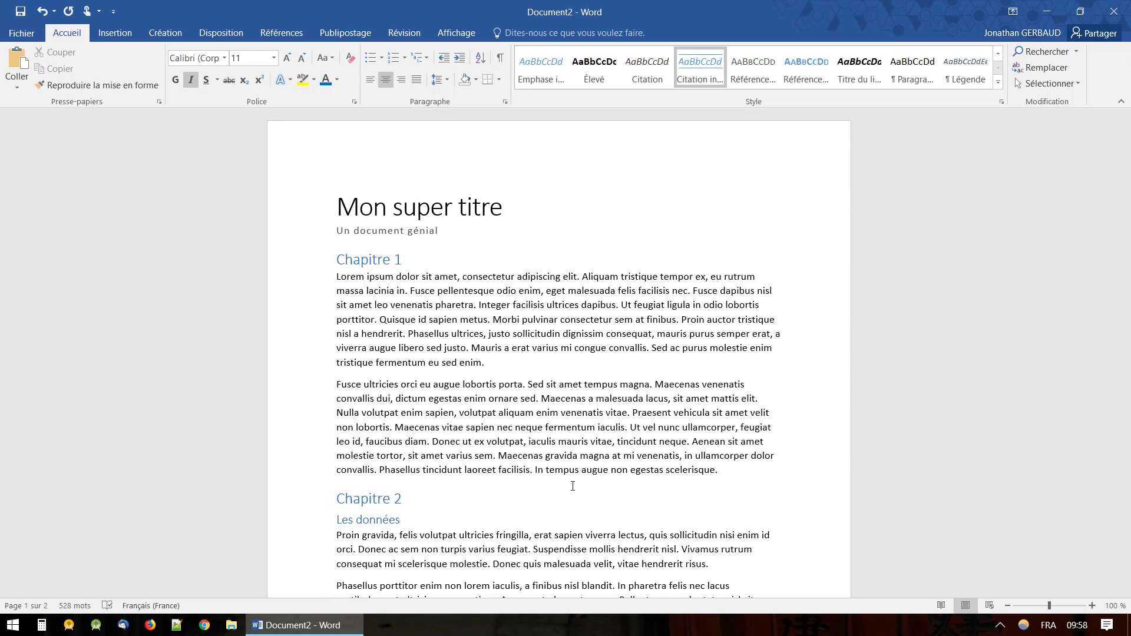
pyautogui.scroll(-3, 573, 486)
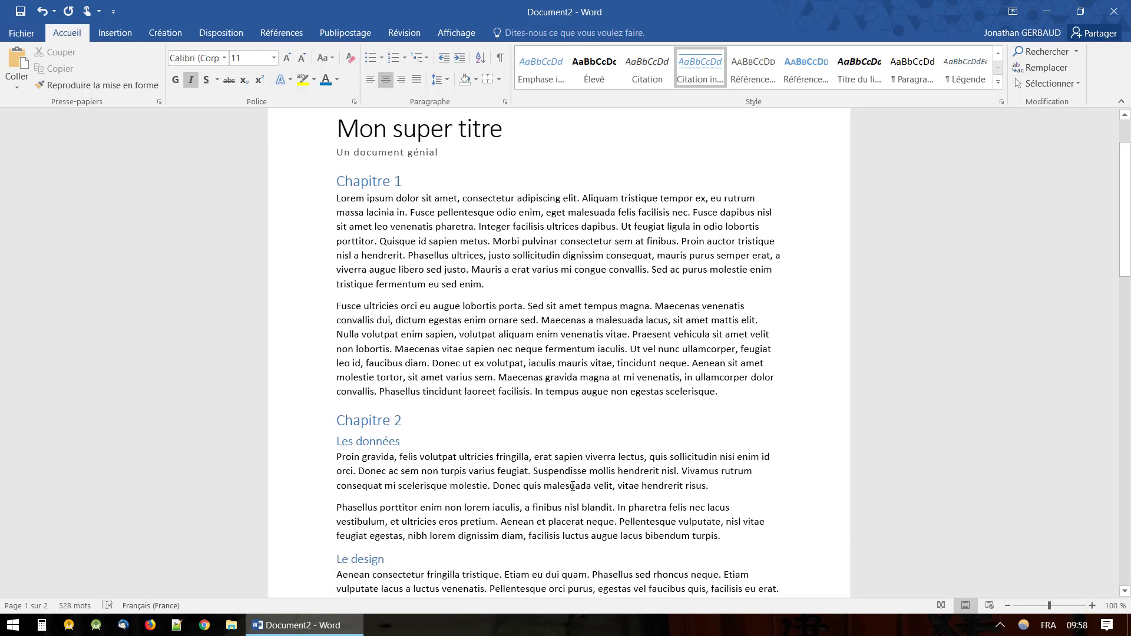
pyautogui.scroll(3, 573, 486)
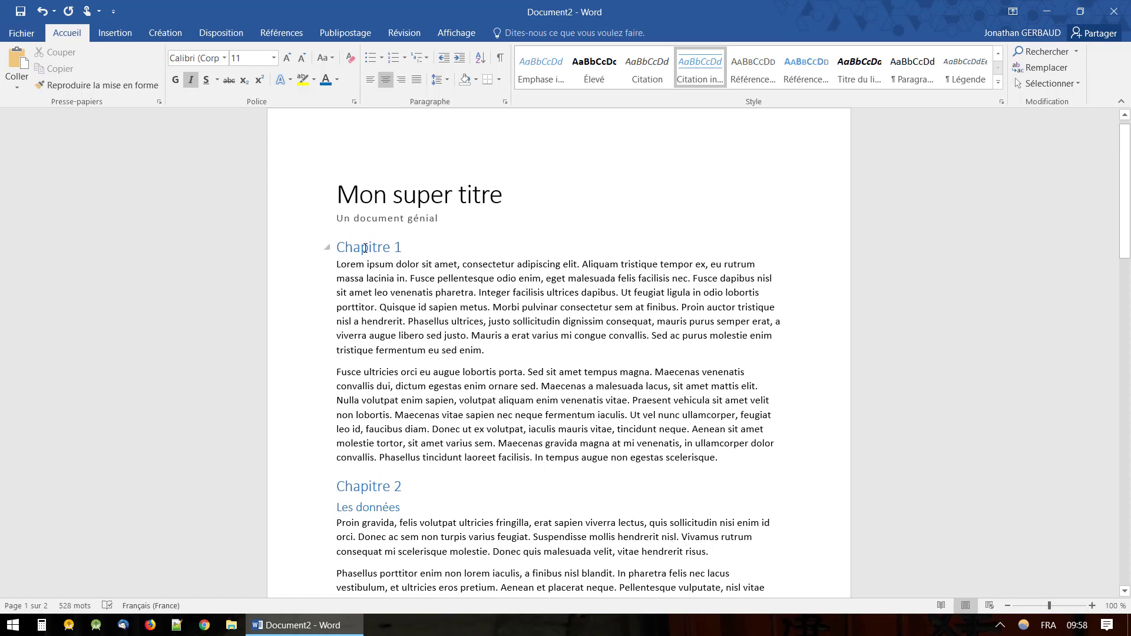
pyautogui.click(347, 192)
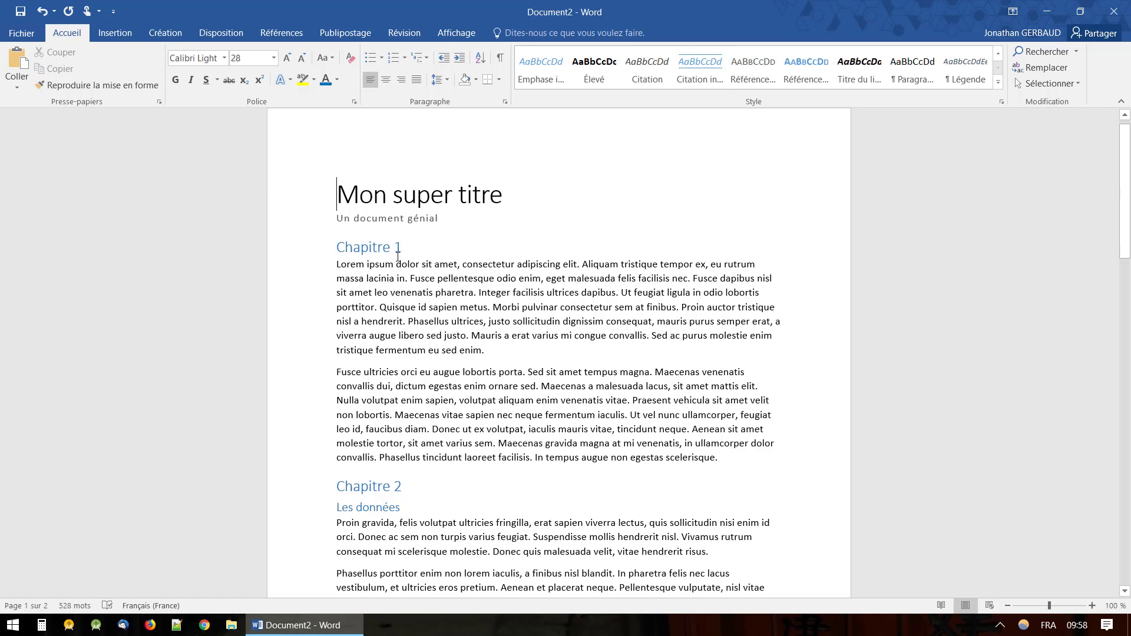
pyautogui.scroll(-5, 433, 418)
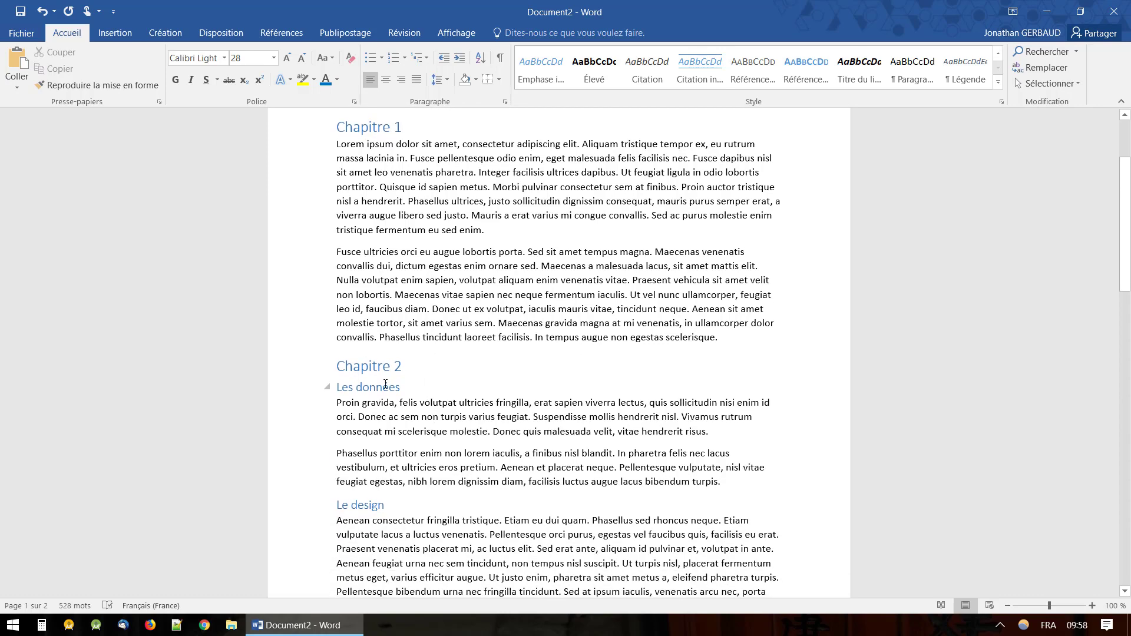
pyautogui.scroll(-4, 466, 407)
pyautogui.scroll(7, 465, 406)
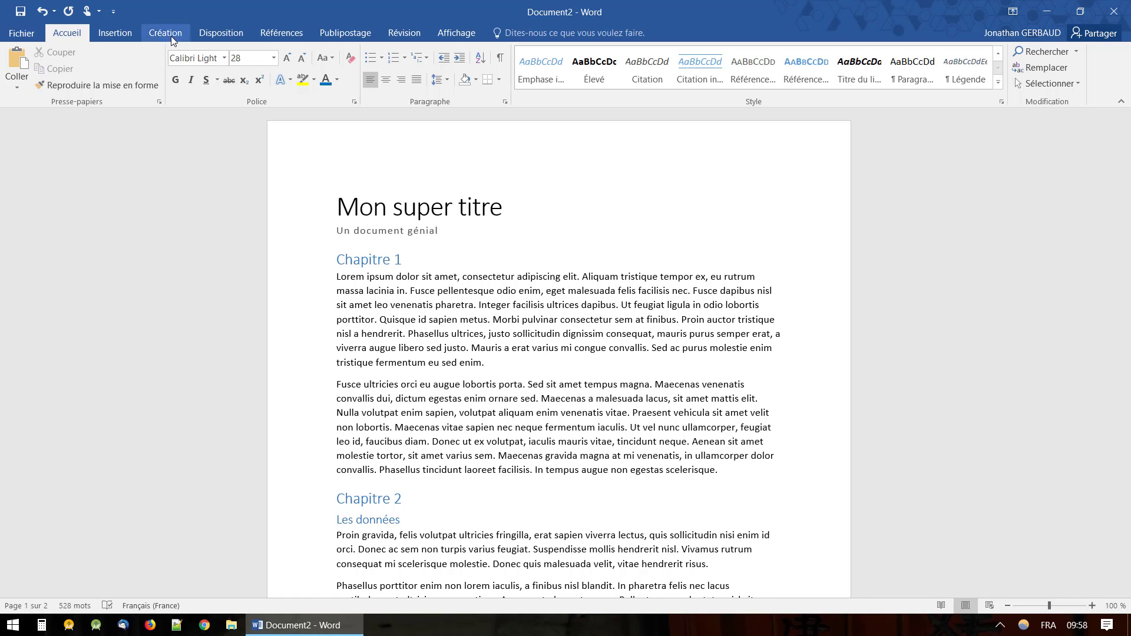
pyautogui.scroll(-1, 481, 334)
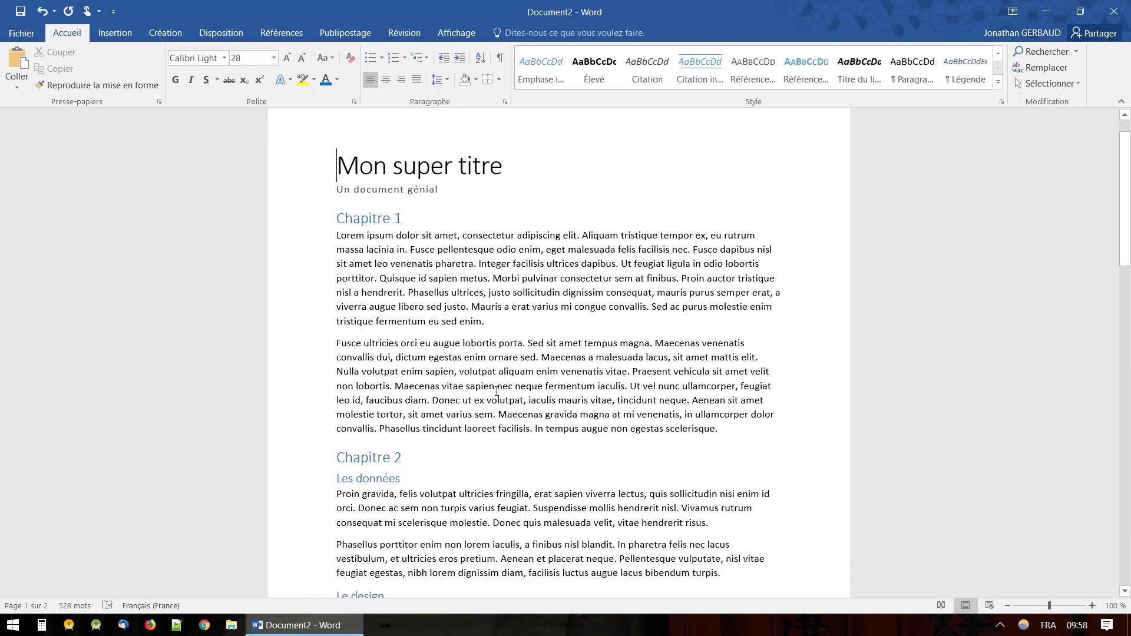
pyautogui.scroll(1, 496, 392)
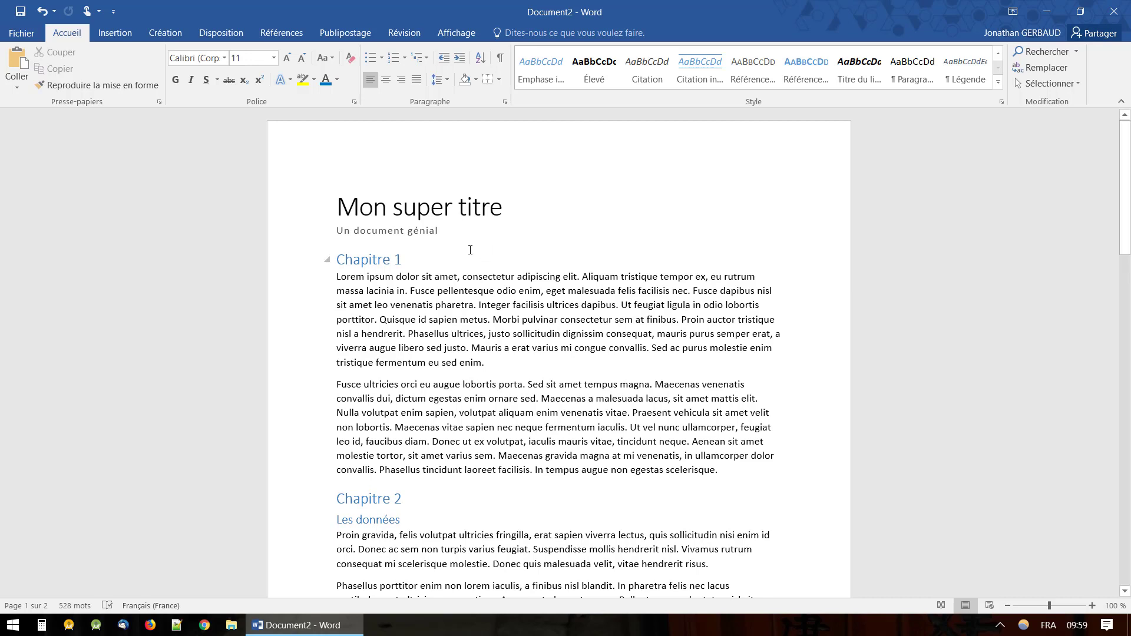
# Step: Look over the full style gallery again and place the cursor at the end of the "Chapitre 1" heading
pyautogui.click(998, 82)
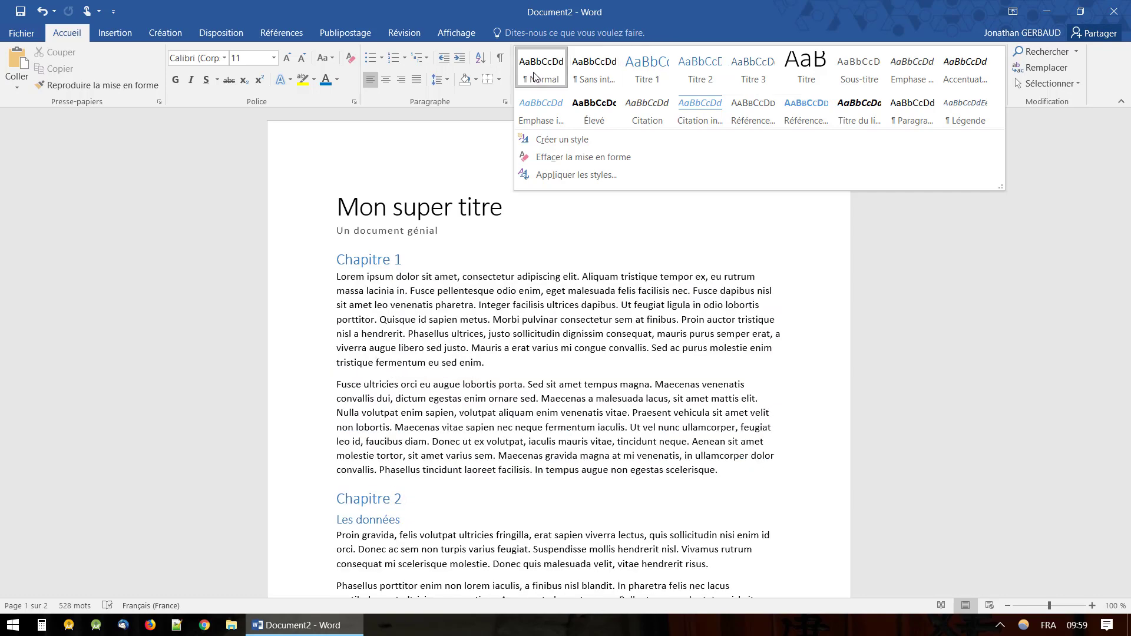
pyautogui.click(404, 329)
pyautogui.click(453, 262)
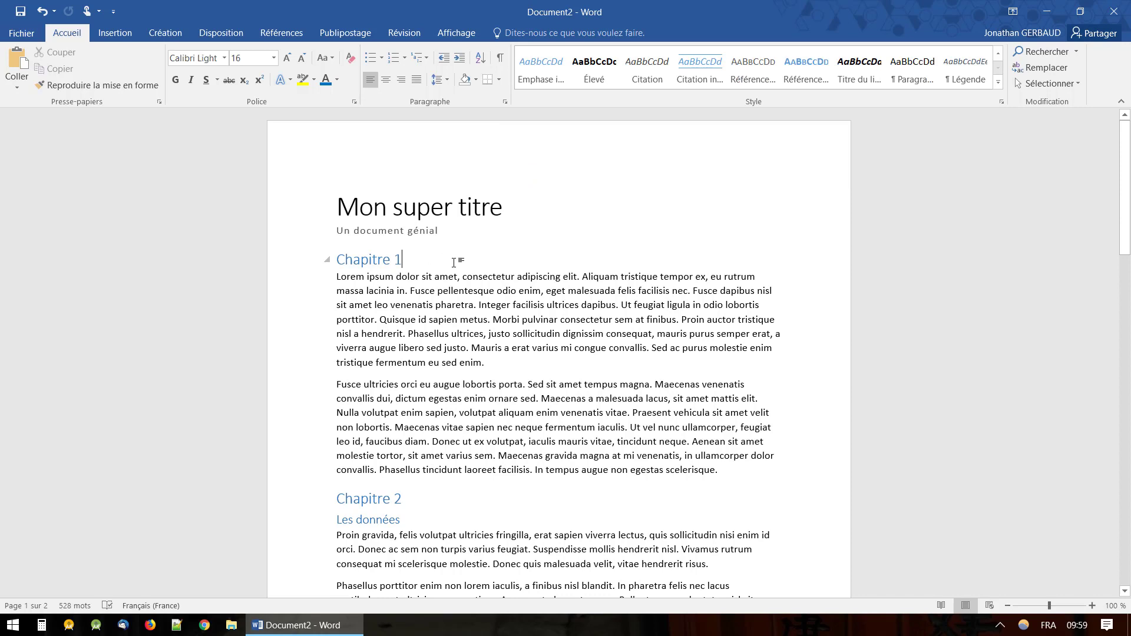